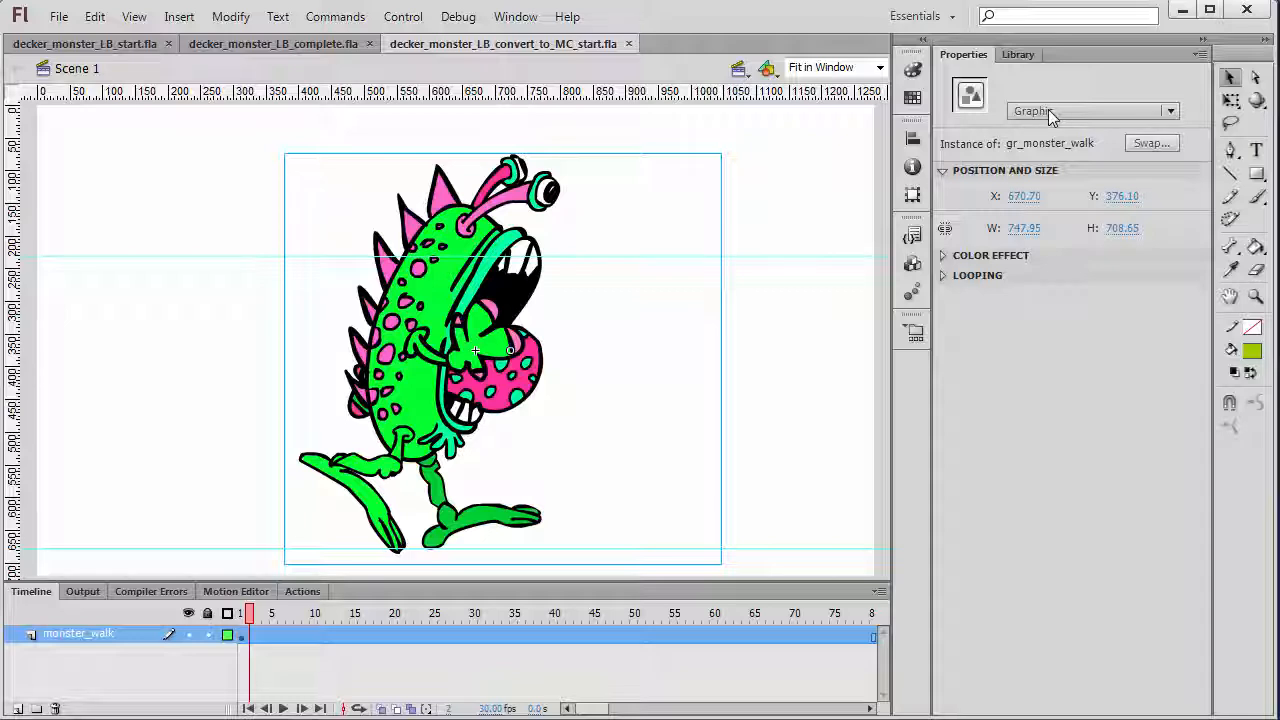
Change the monster instance's symbol behavior to Movie Clip, then view its internal timeline and return to Scene 1.
click(1048, 109)
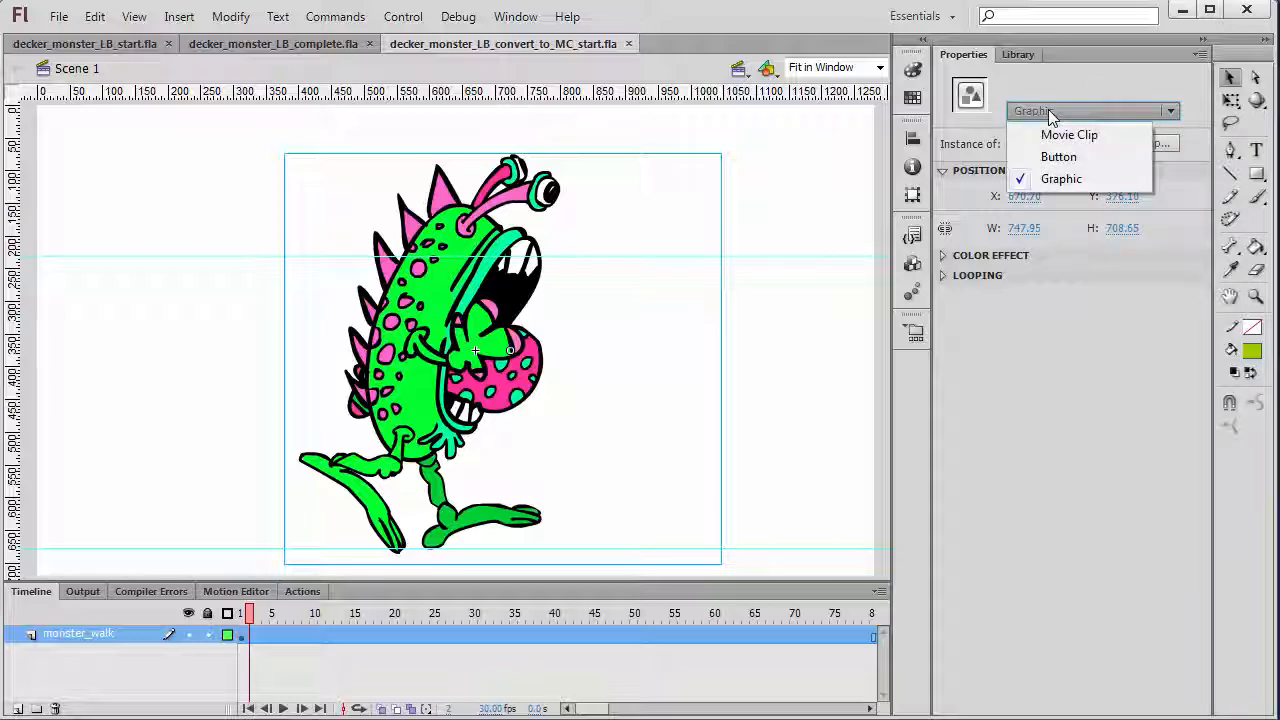
click(1060, 135)
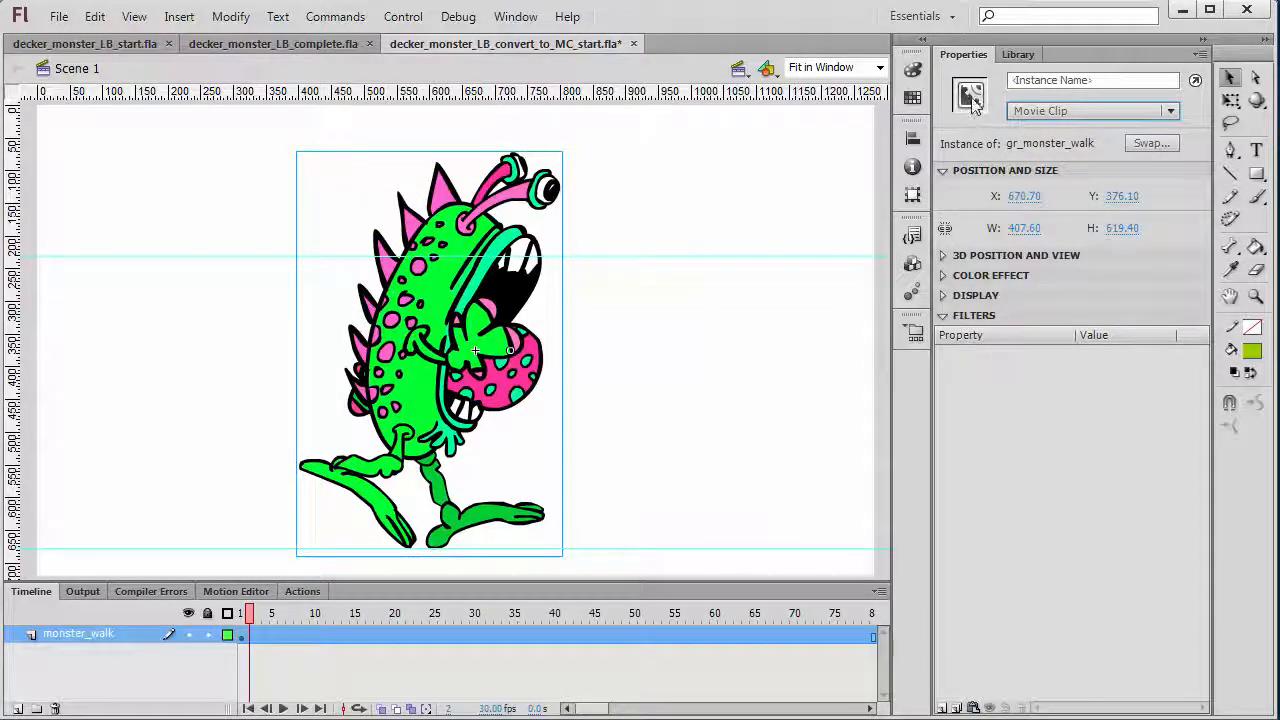
double_click(462, 228)
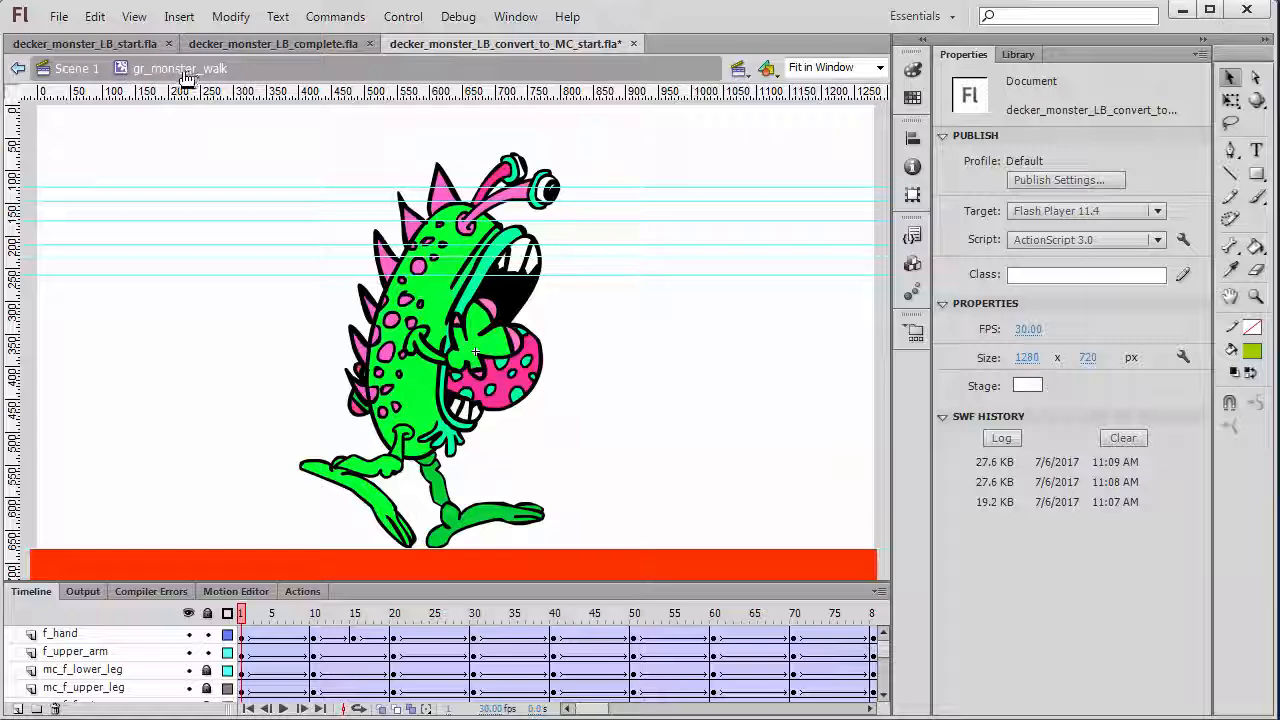
click(85, 74)
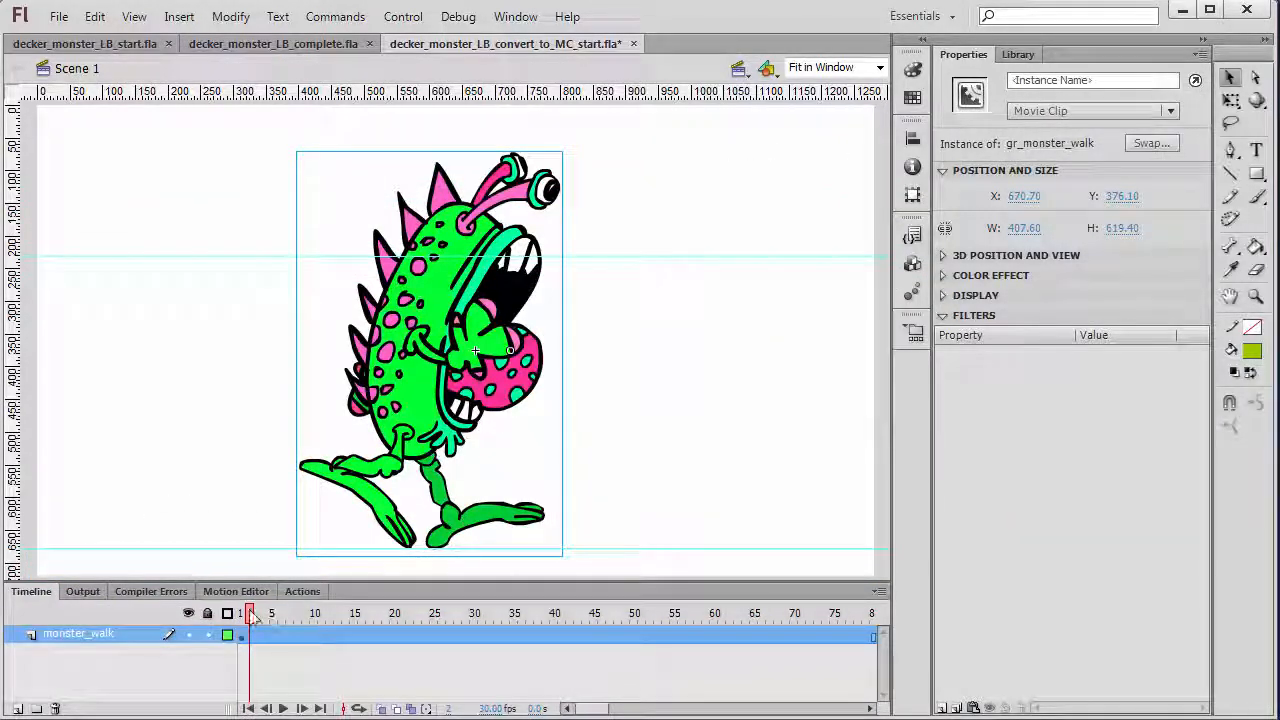
Return the playhead to frame 1, test the movie to preview the walk cycle, and close the preview.
drag(250, 614, 241, 645)
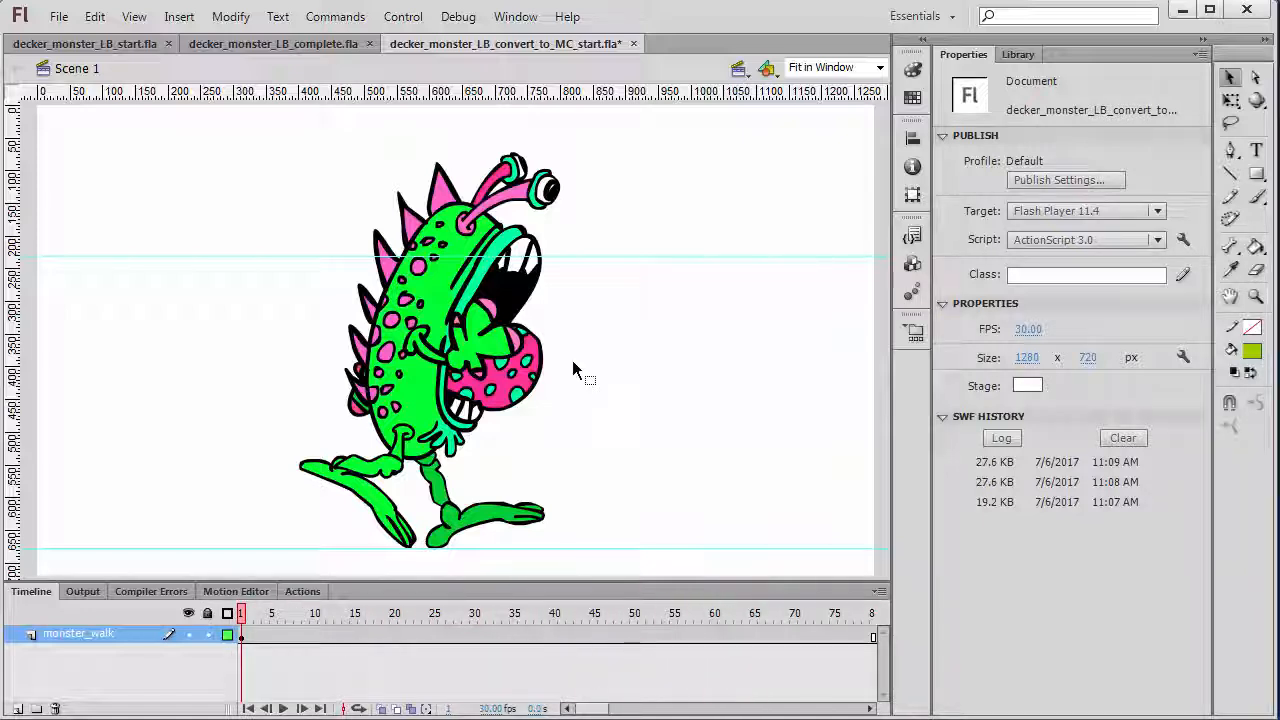
click(395, 18)
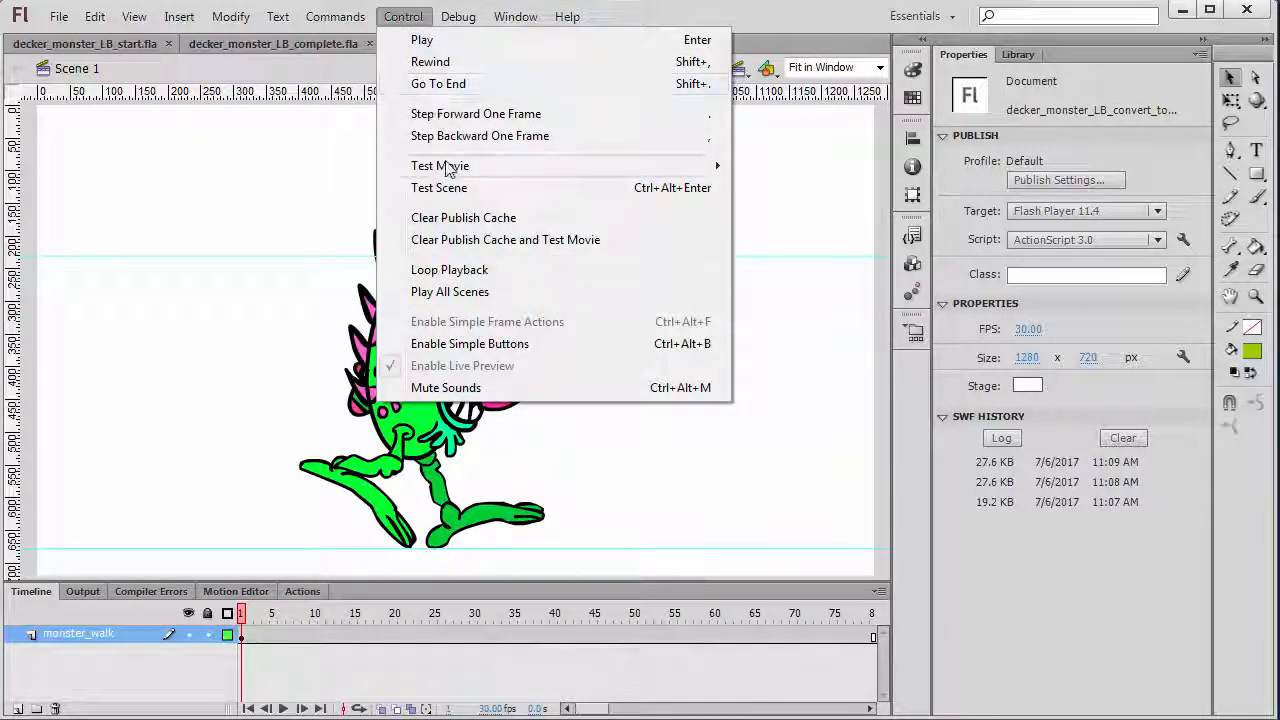
mouse_move(449, 168)
click(292, 283)
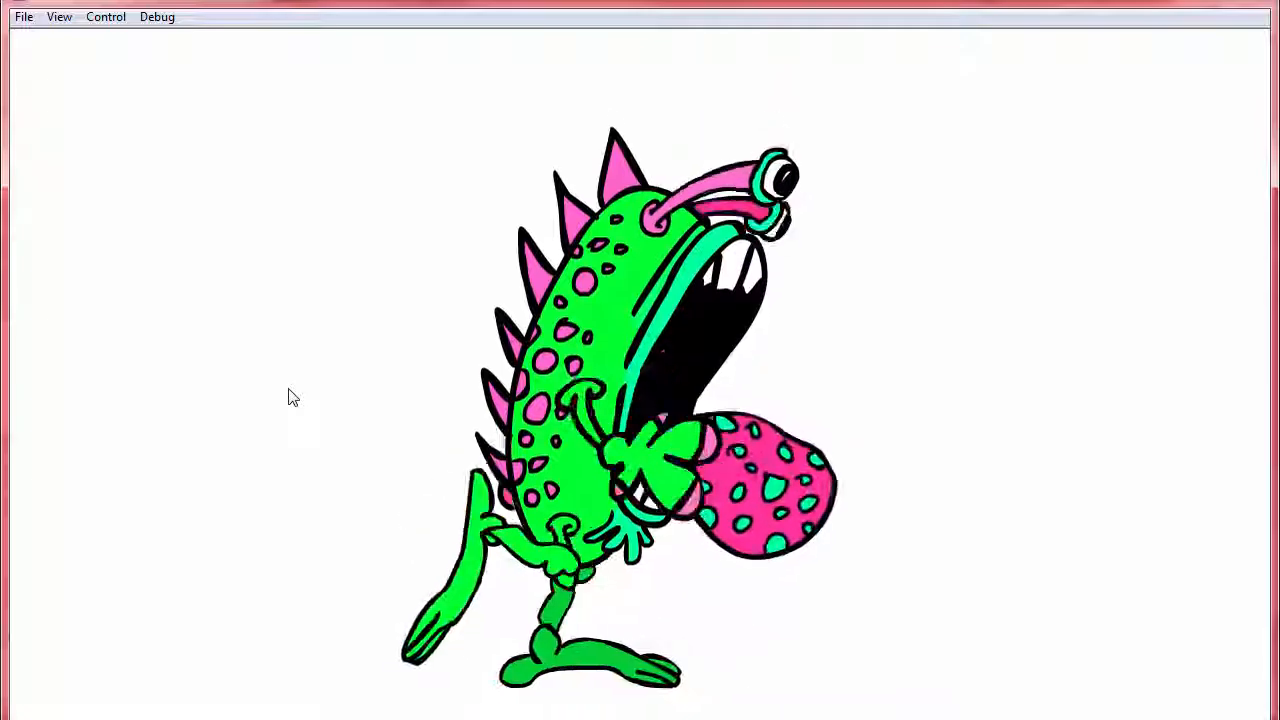
click(1257, 3)
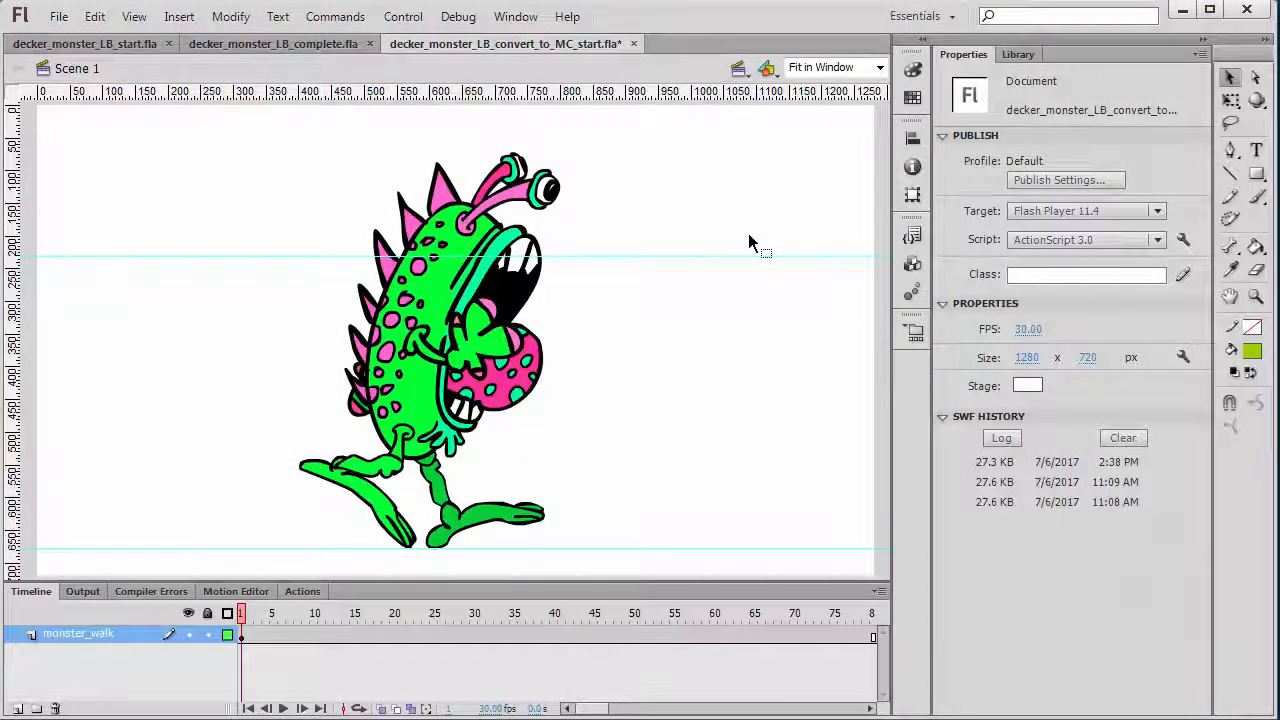
Compare the end of the main timeline with the layers and frames inside gr_monster_walk, returning to Scene 1.
click(873, 638)
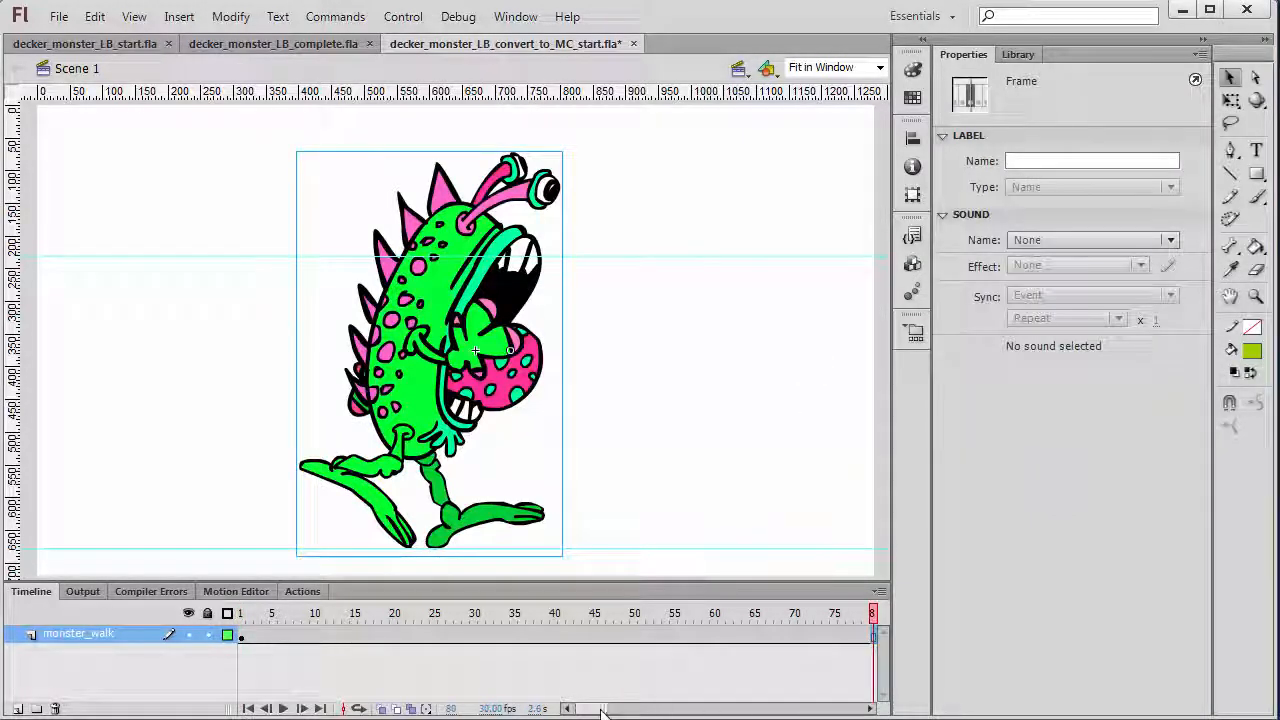
drag(600, 710, 596, 713)
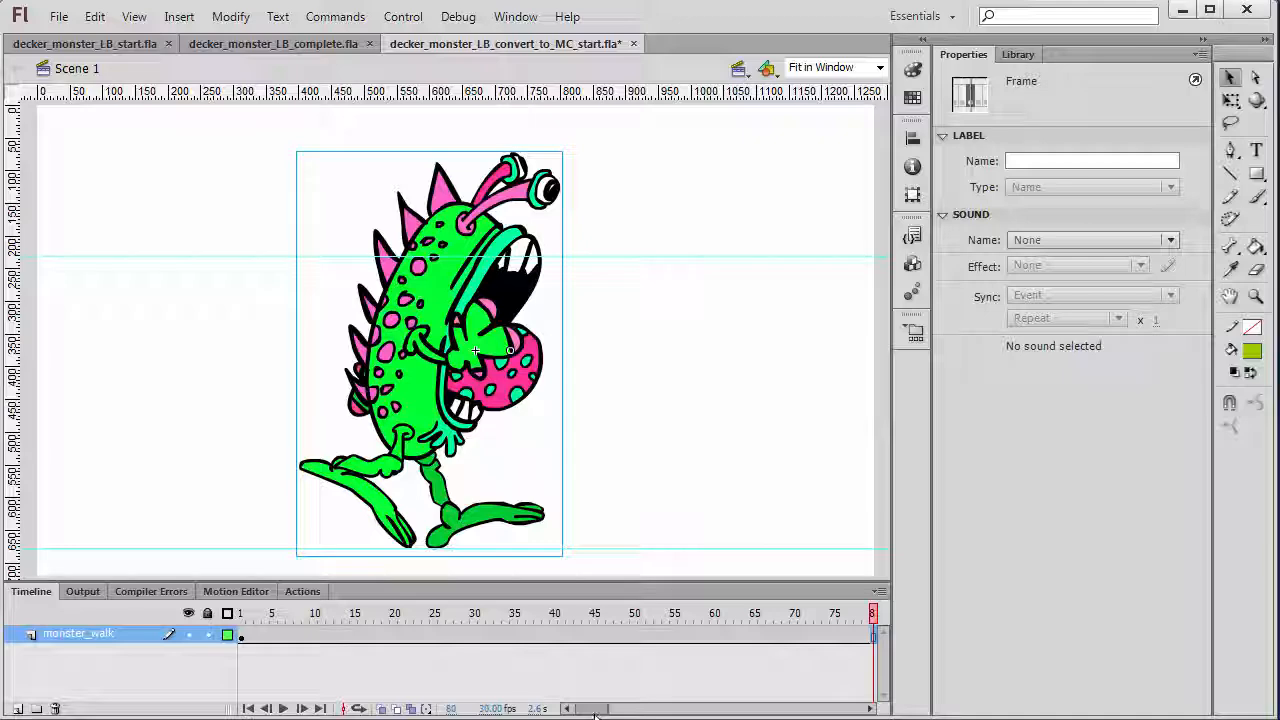
double_click(485, 305)
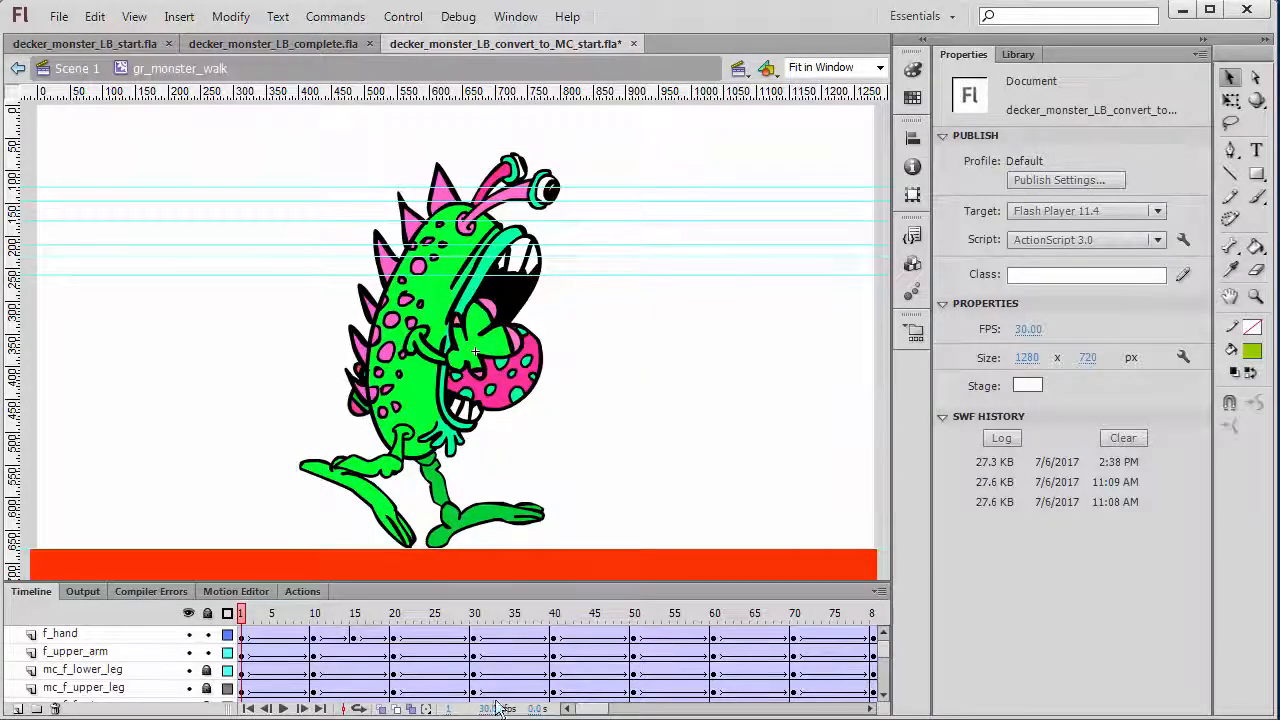
mouse_move(600, 711)
mouse_down()
mouse_move(615, 712)
mouse_move(597, 715)
mouse_up()
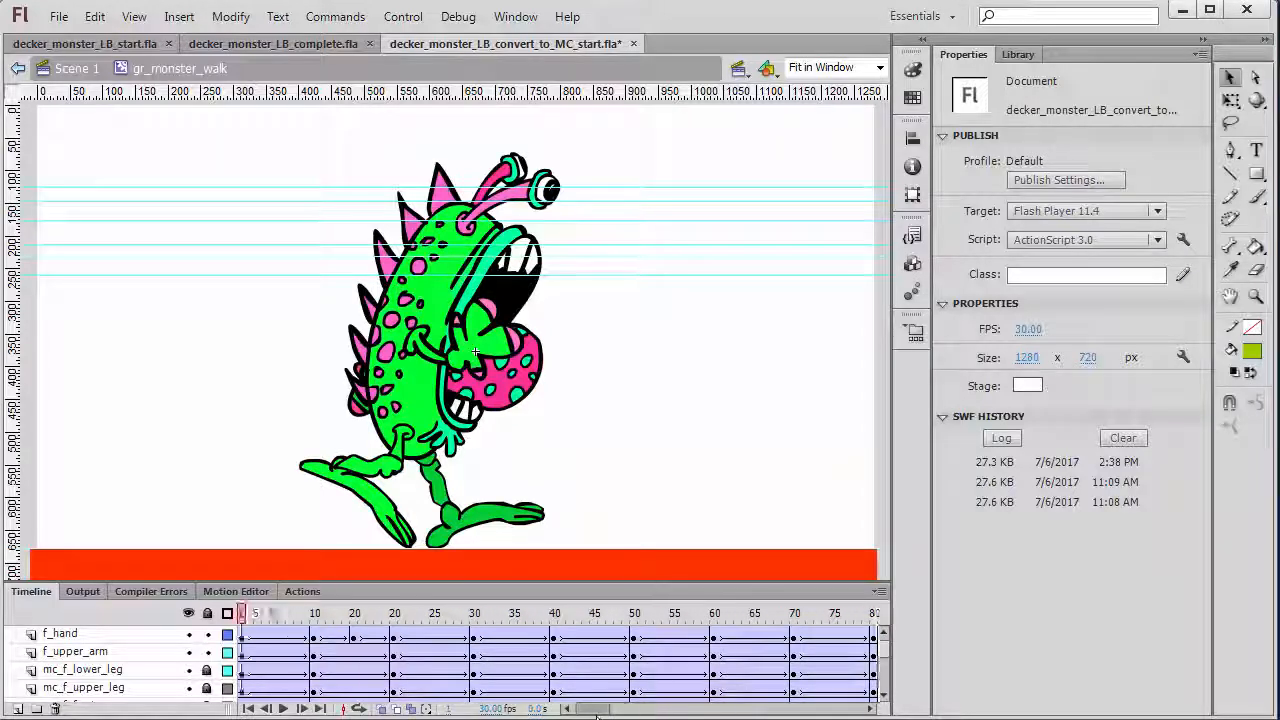
click(75, 68)
Remove frames 2 to 80 from the monster_walk layer on the main timeline.
click(866, 638)
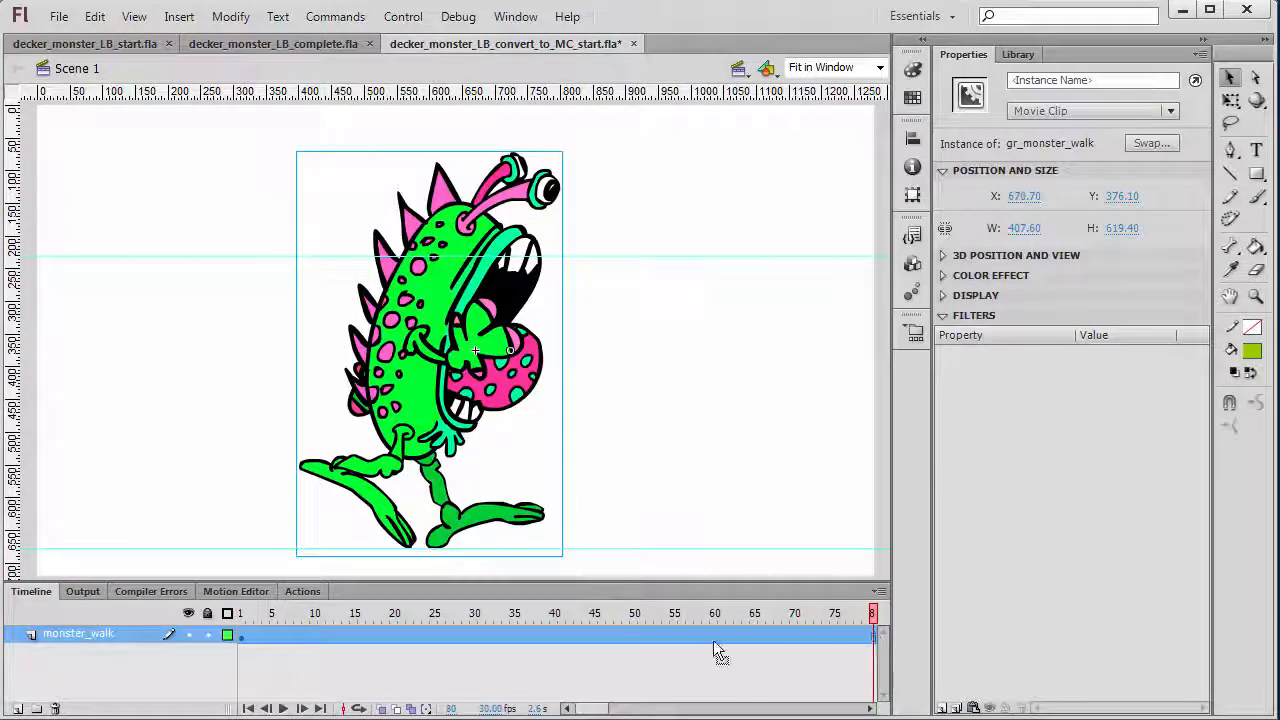
click(257, 656)
click(243, 636)
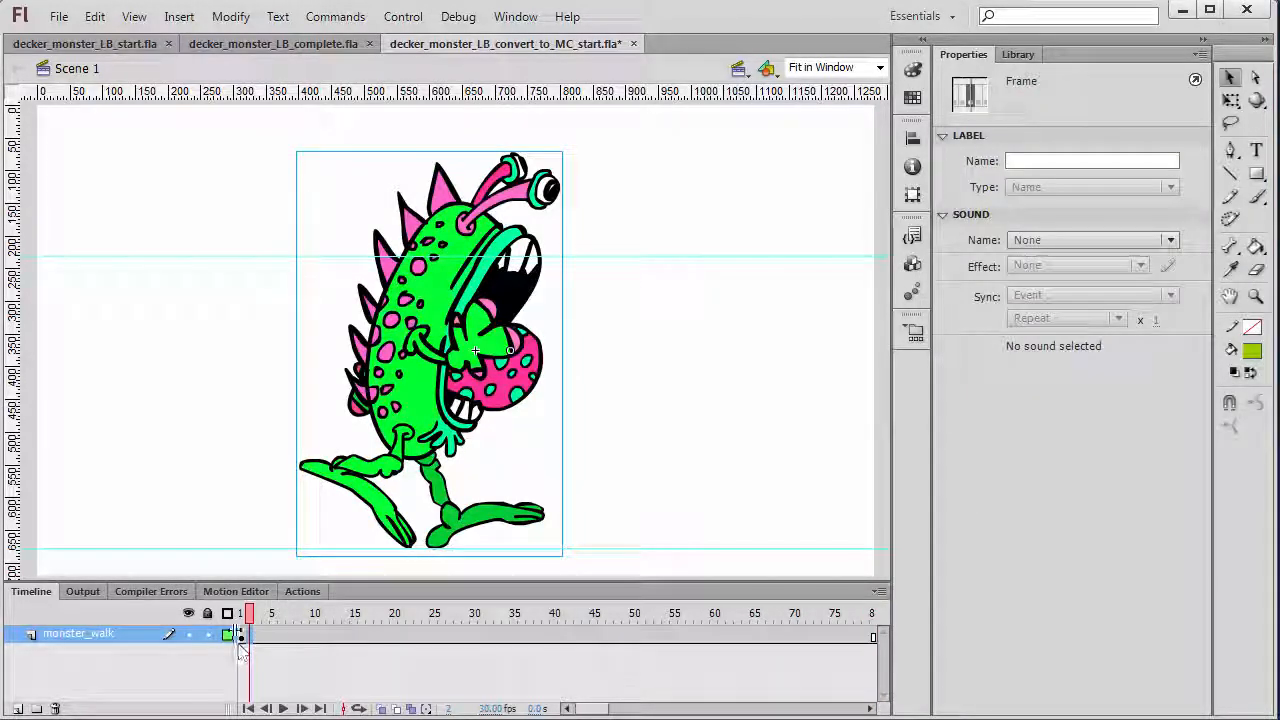
shift+click(871, 636)
right_click(584, 636)
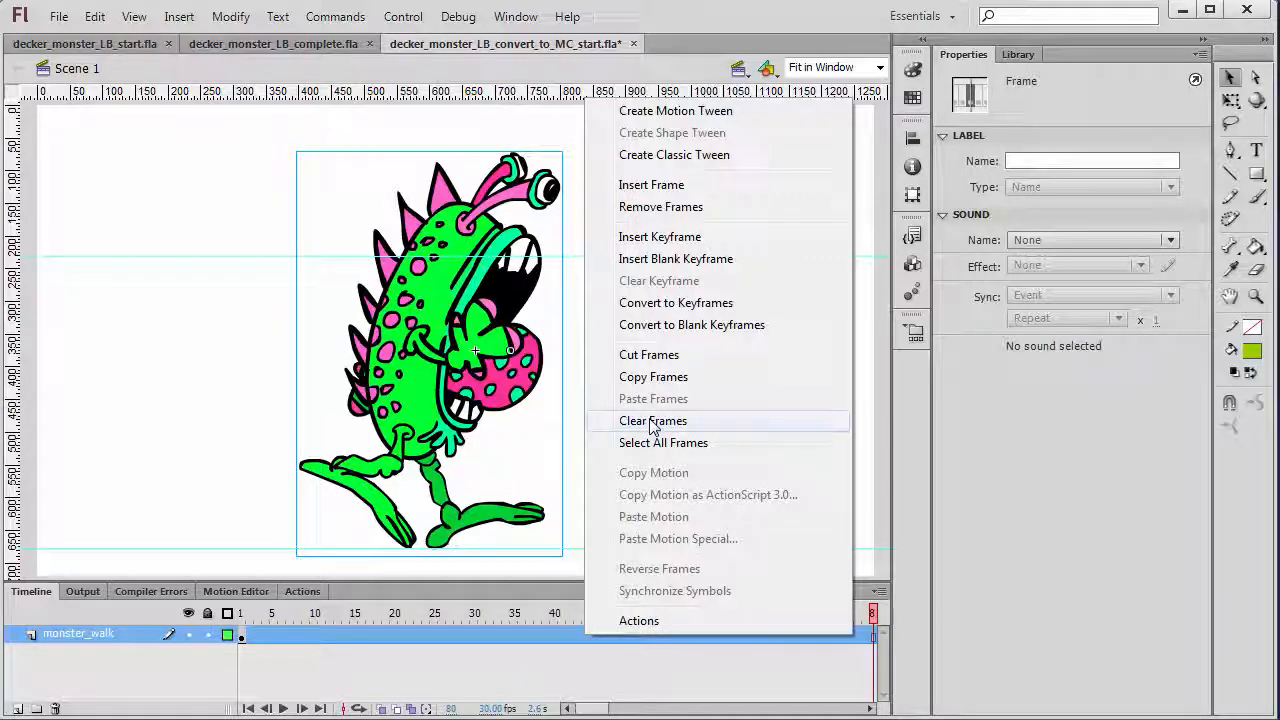
click(698, 210)
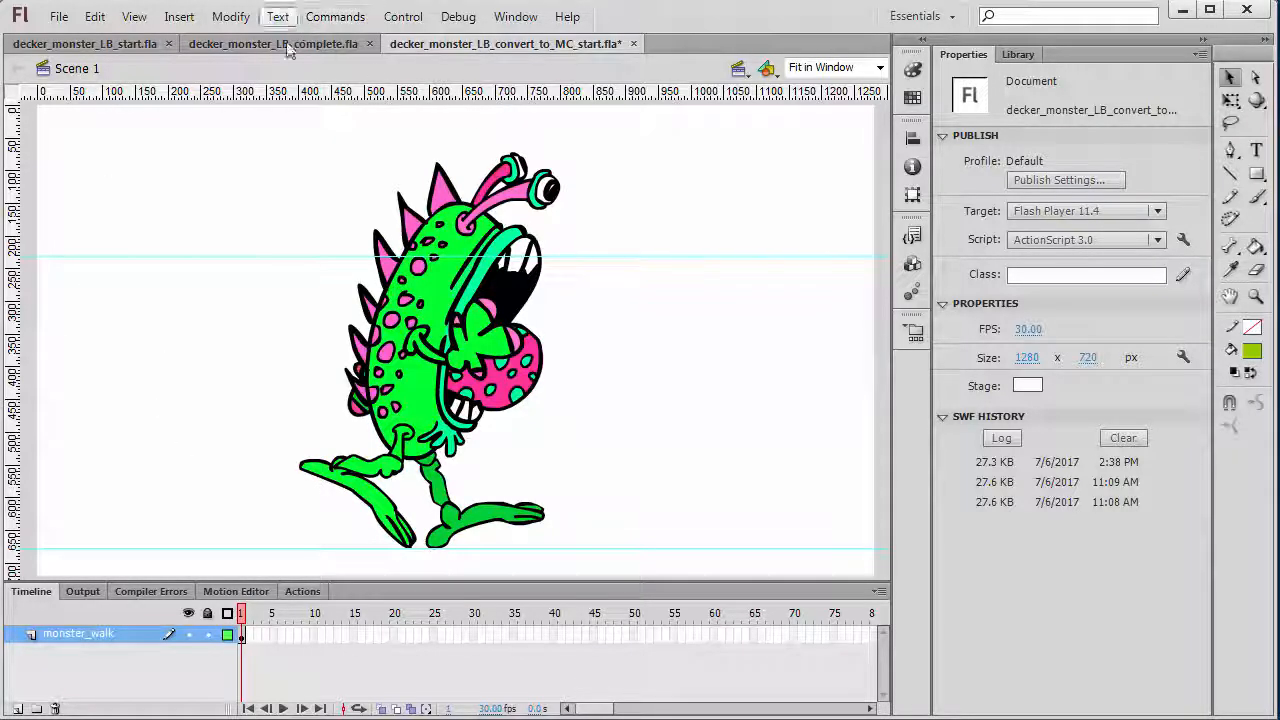
Test the movie with the shortened main timeline and close the preview.
click(403, 20)
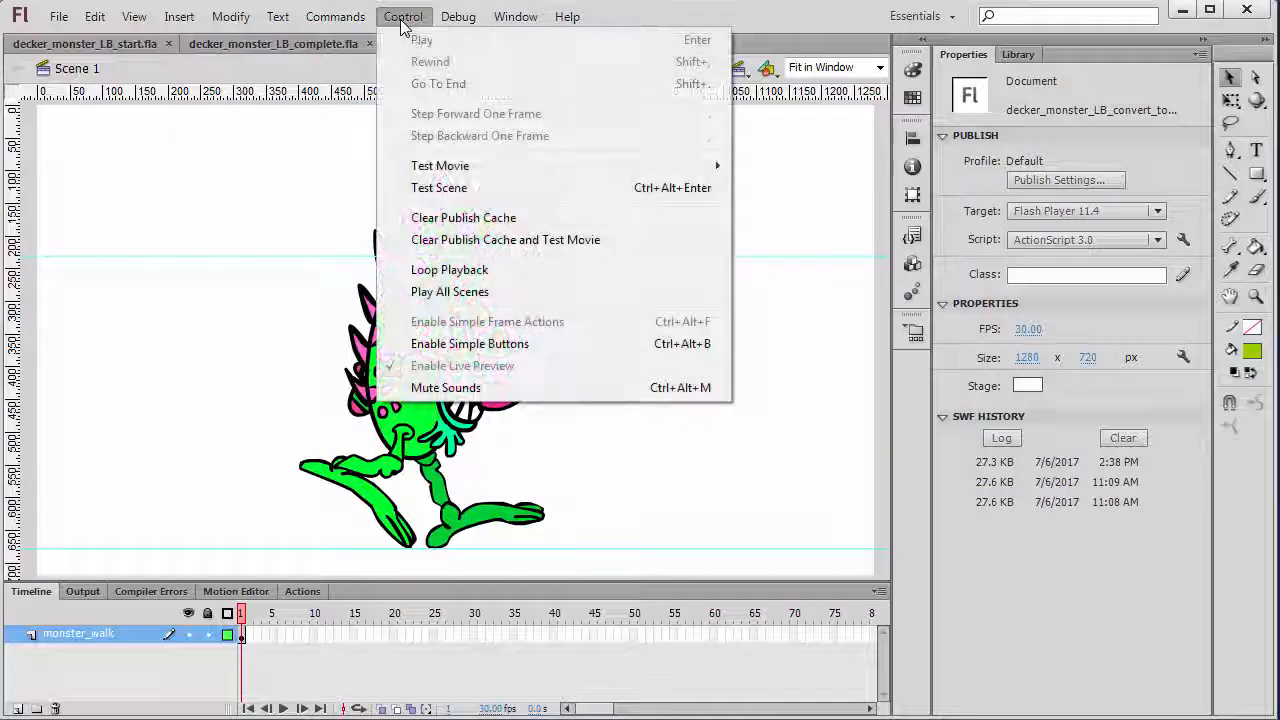
mouse_move(463, 172)
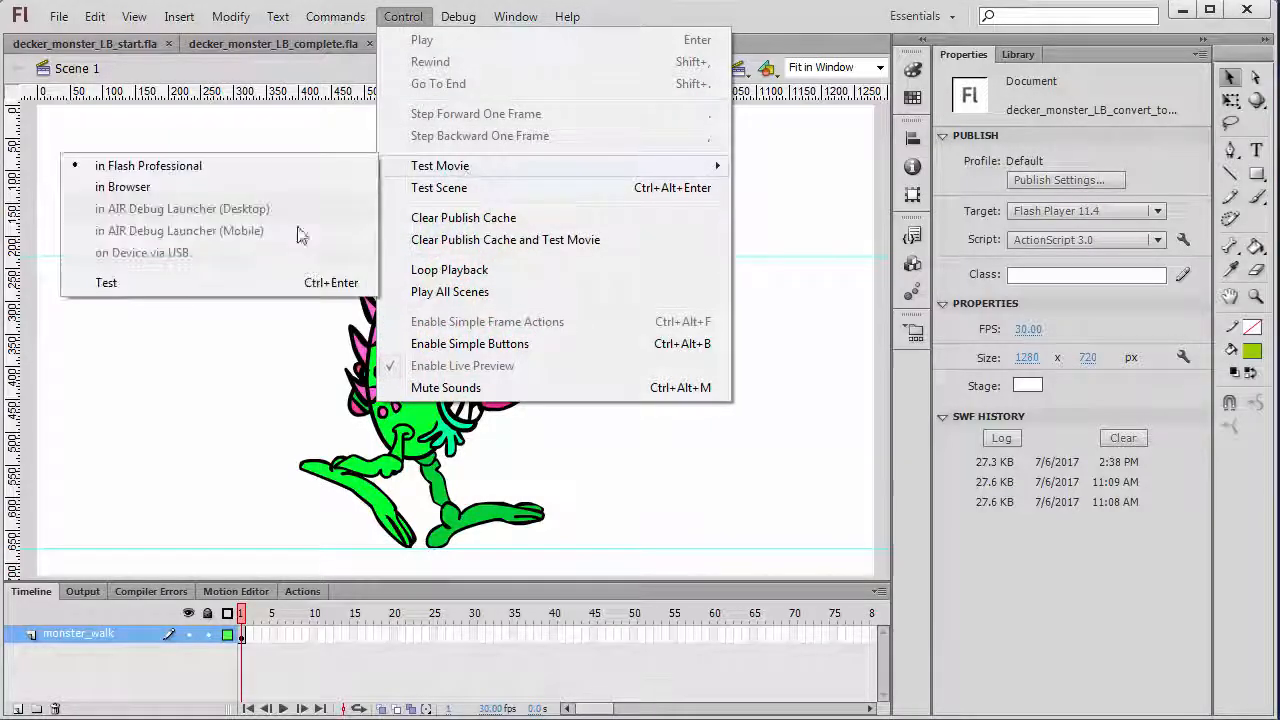
click(252, 285)
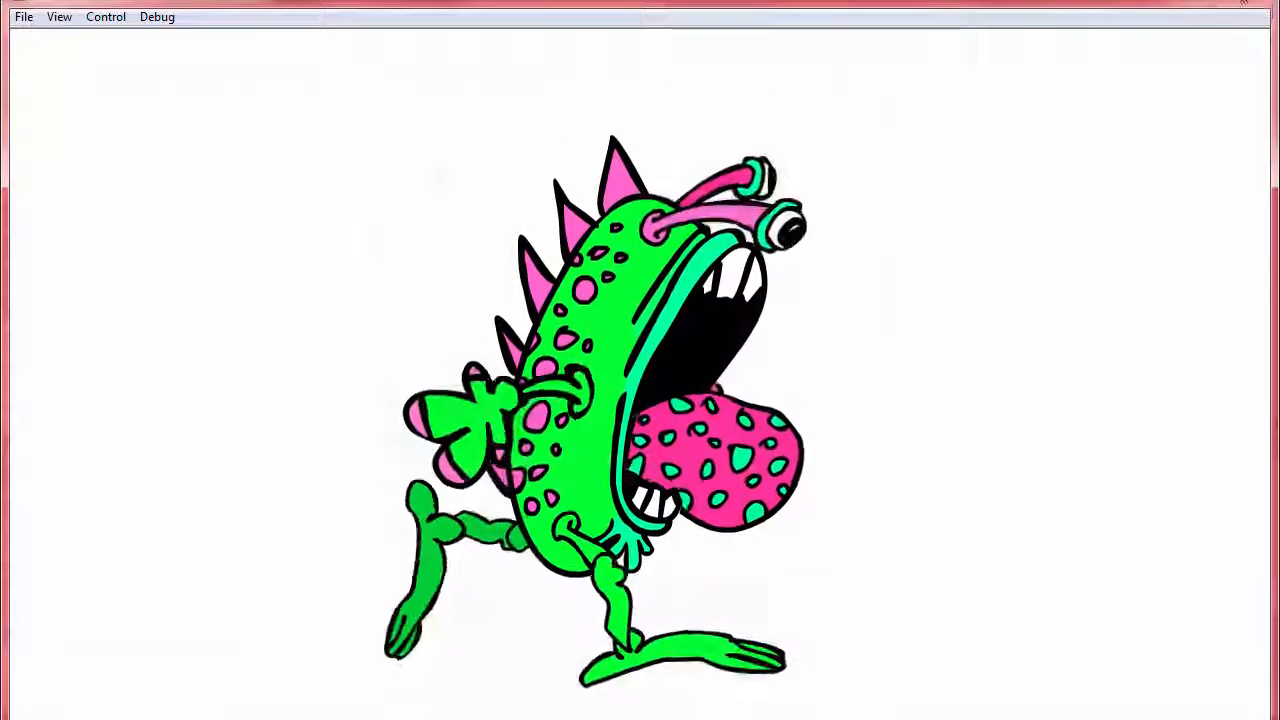
click(1250, 8)
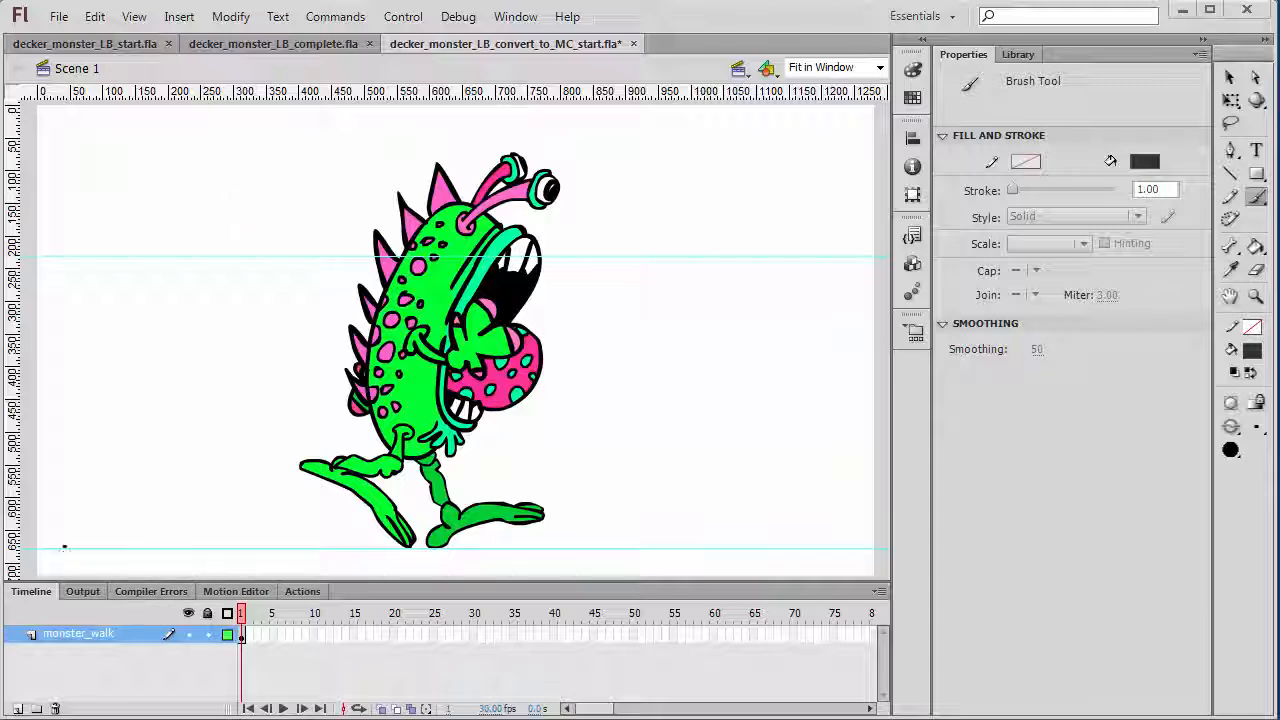
Add a new layer above monster_walk and name it Buildings.
click(17, 708)
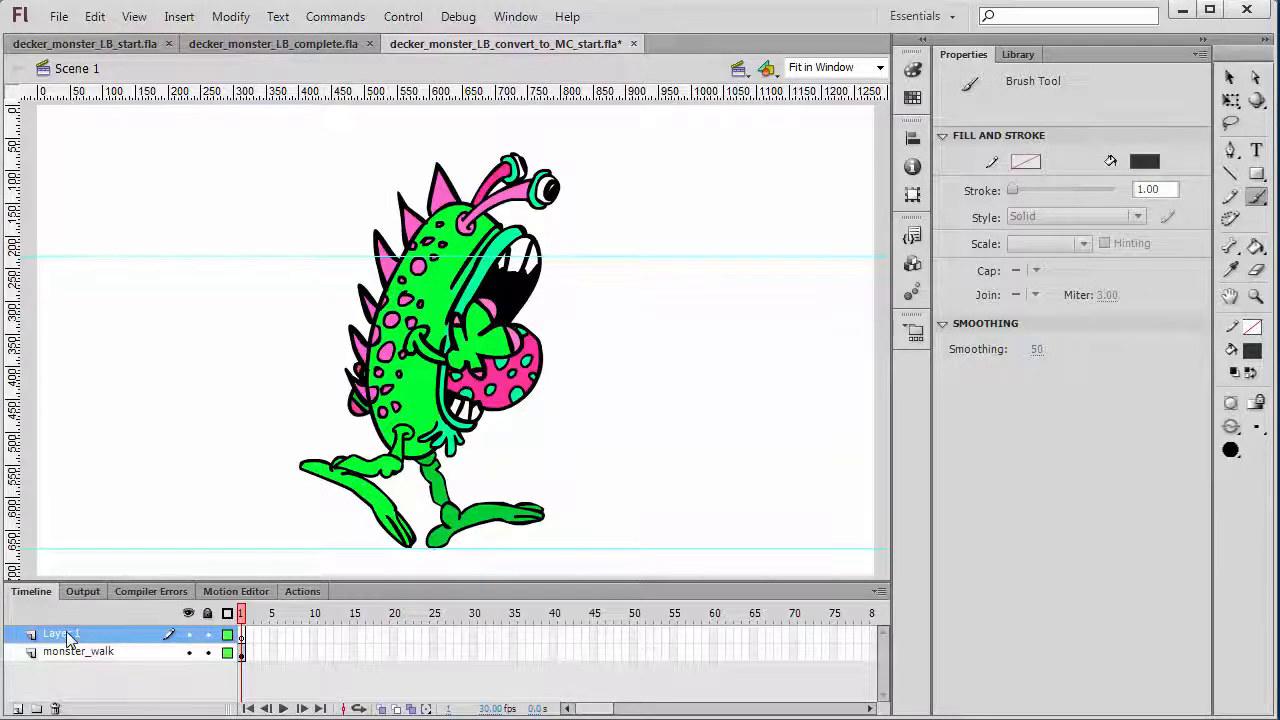
double_click(68, 636)
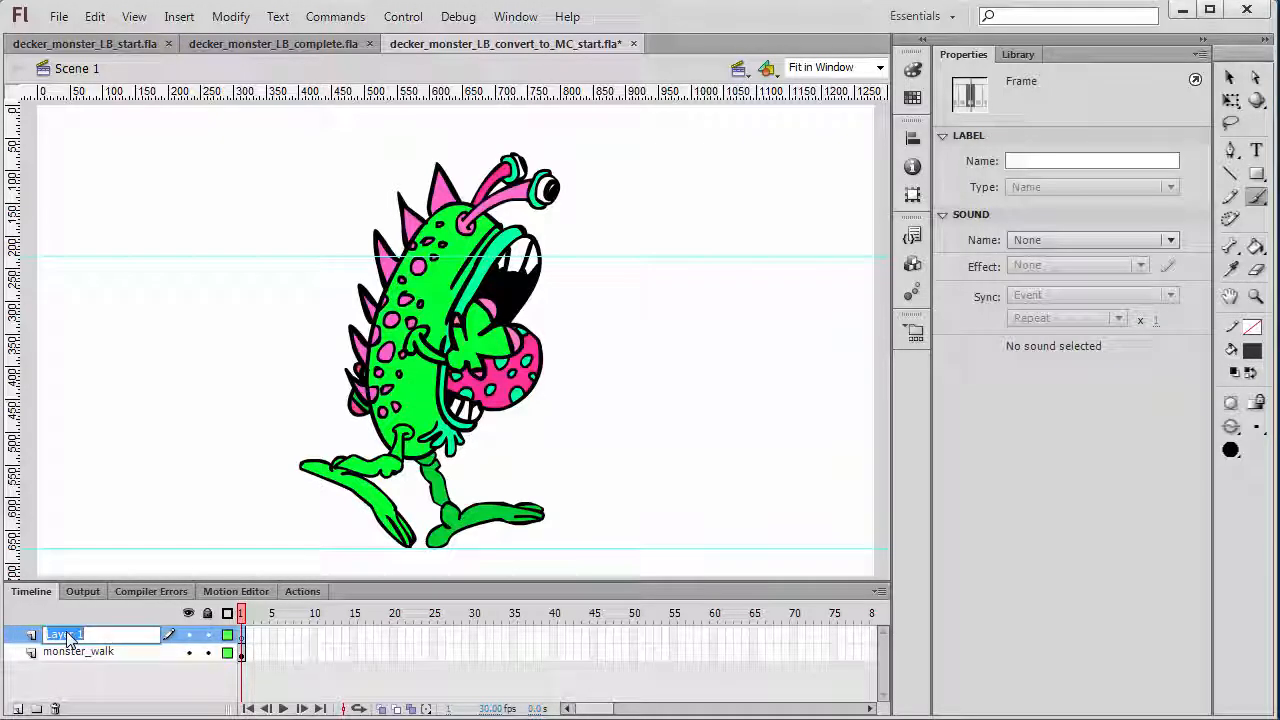
text(Buildings)
click(114, 682)
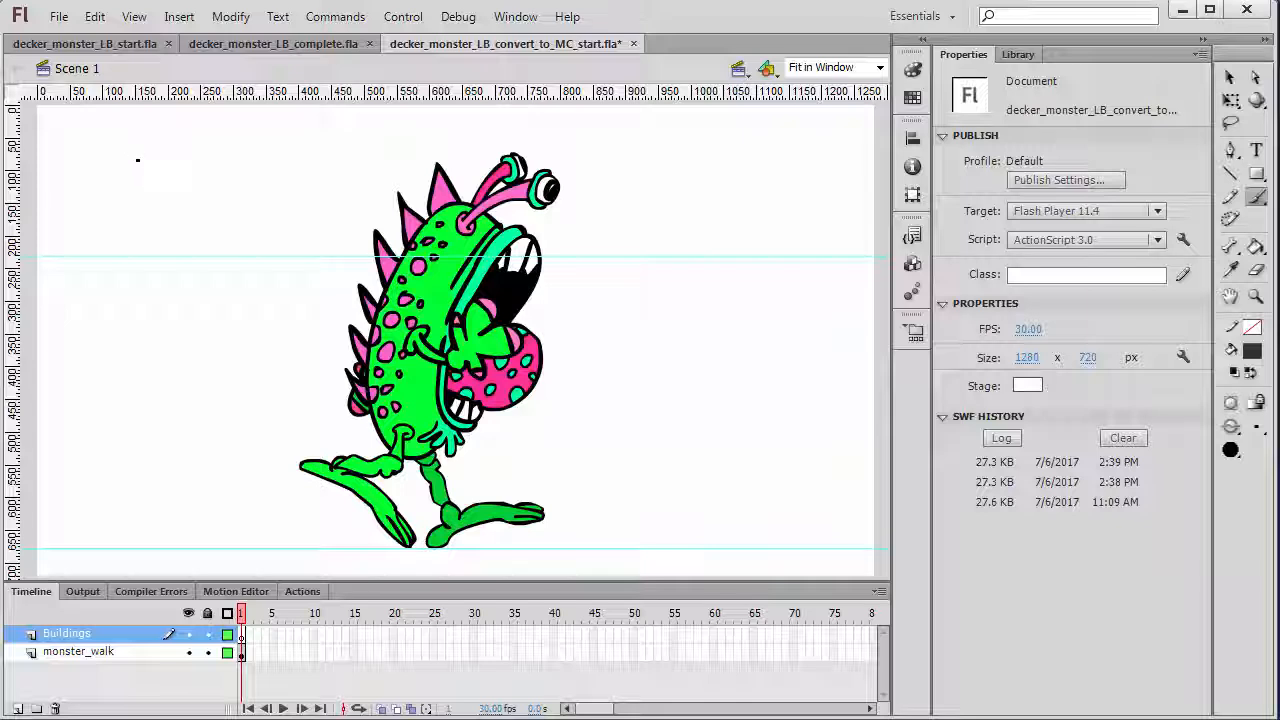
Brush a rough four-sided building outline overlapping the monster's back on the Buildings layer, and fill it with medium gray.
drag(133, 157, 145, 478)
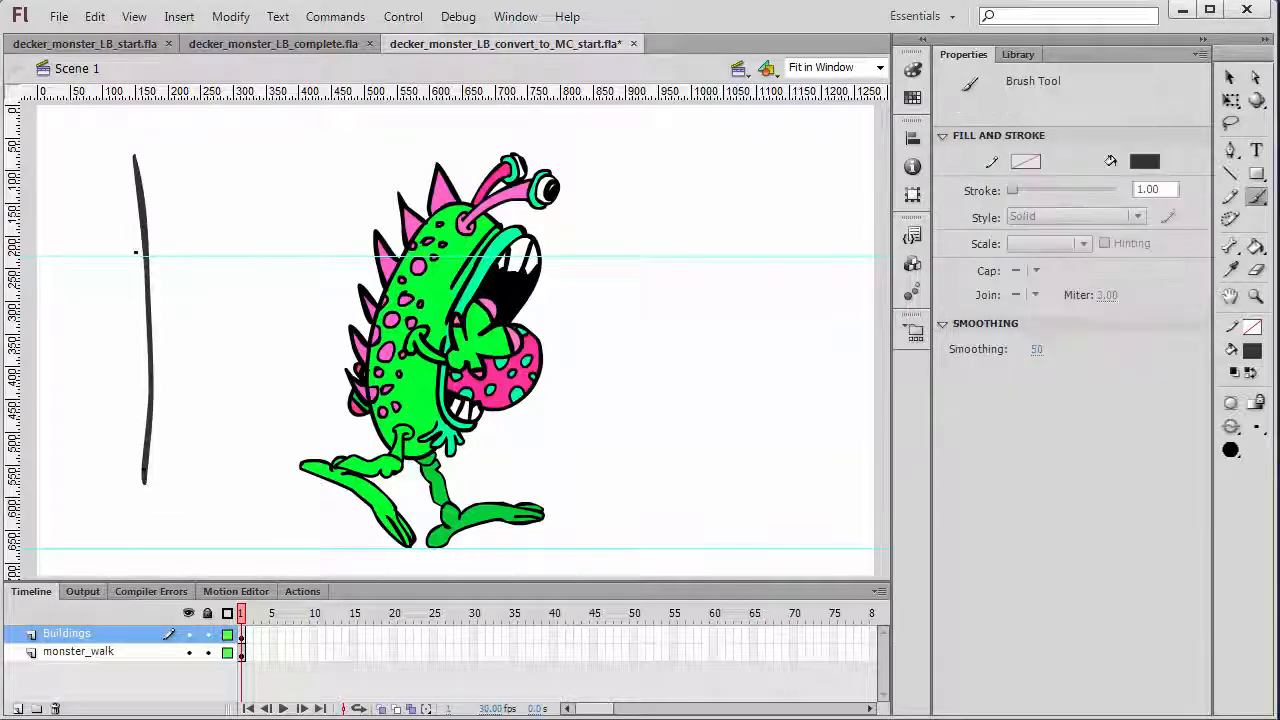
mouse_move(148, 155)
mouse_down()
mouse_move(412, 147)
mouse_move(405, 515)
mouse_move(145, 483)
mouse_up()
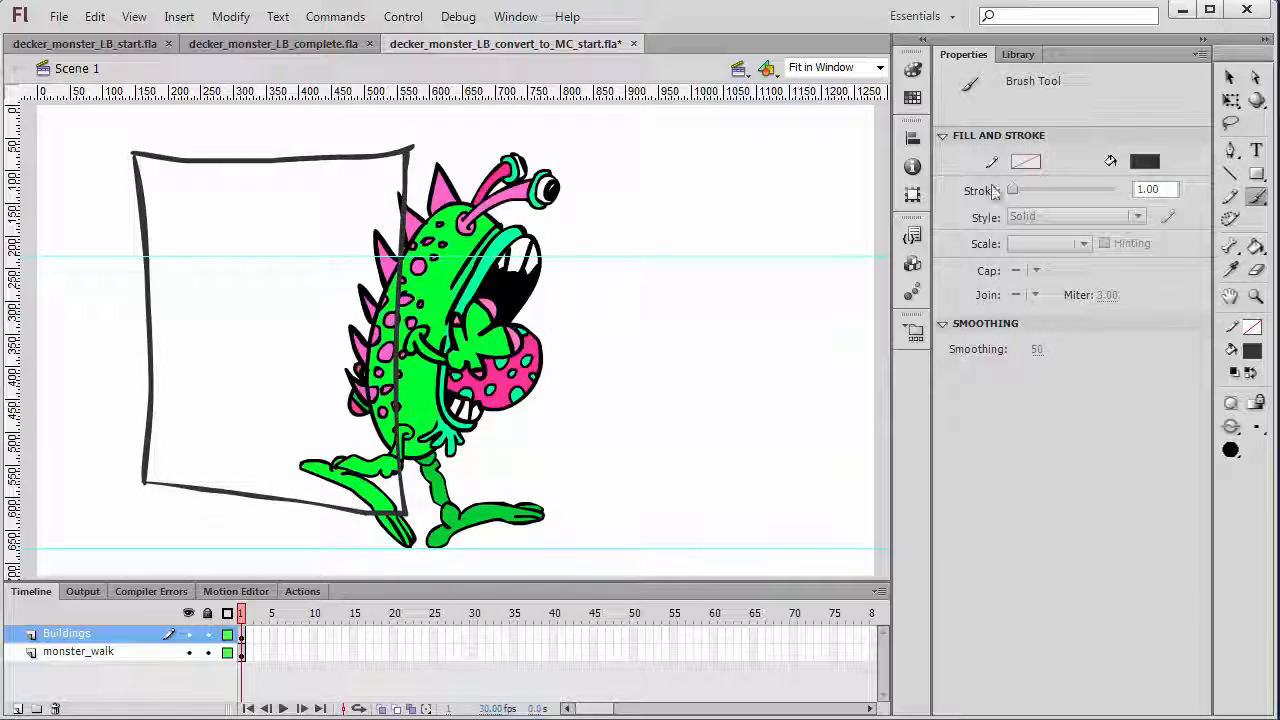
click(1256, 247)
click(1255, 349)
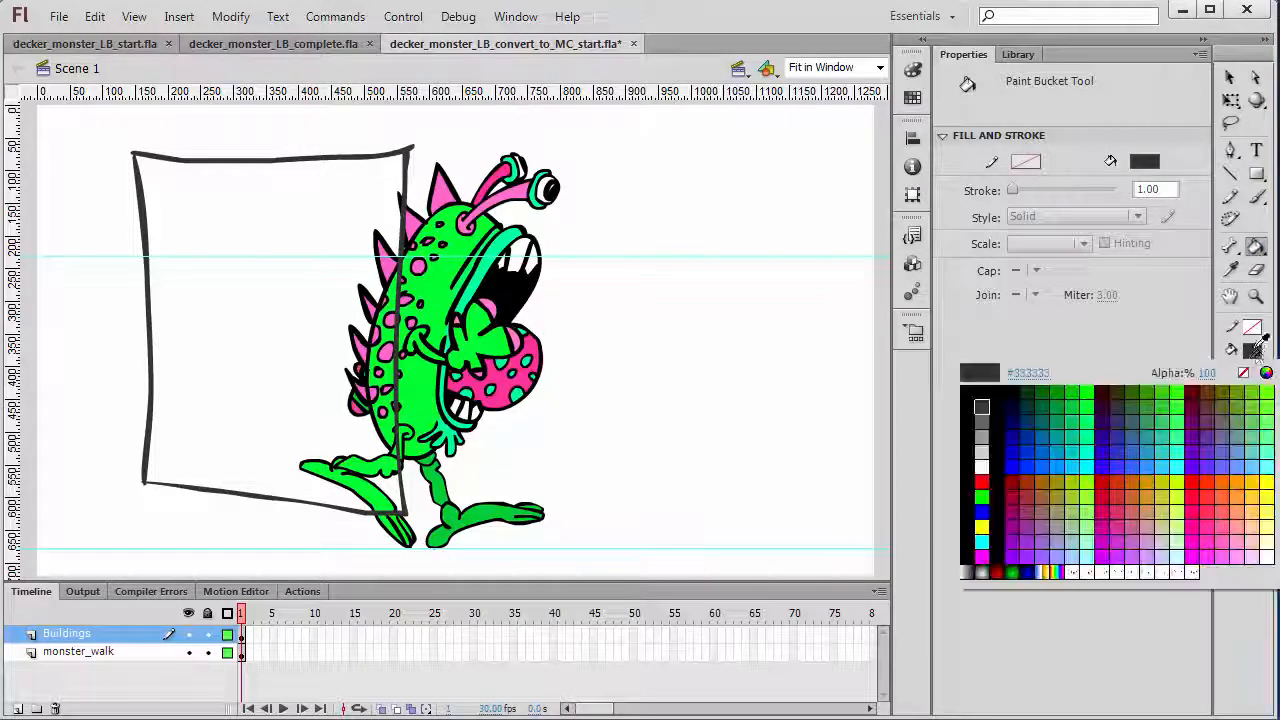
click(978, 436)
click(155, 264)
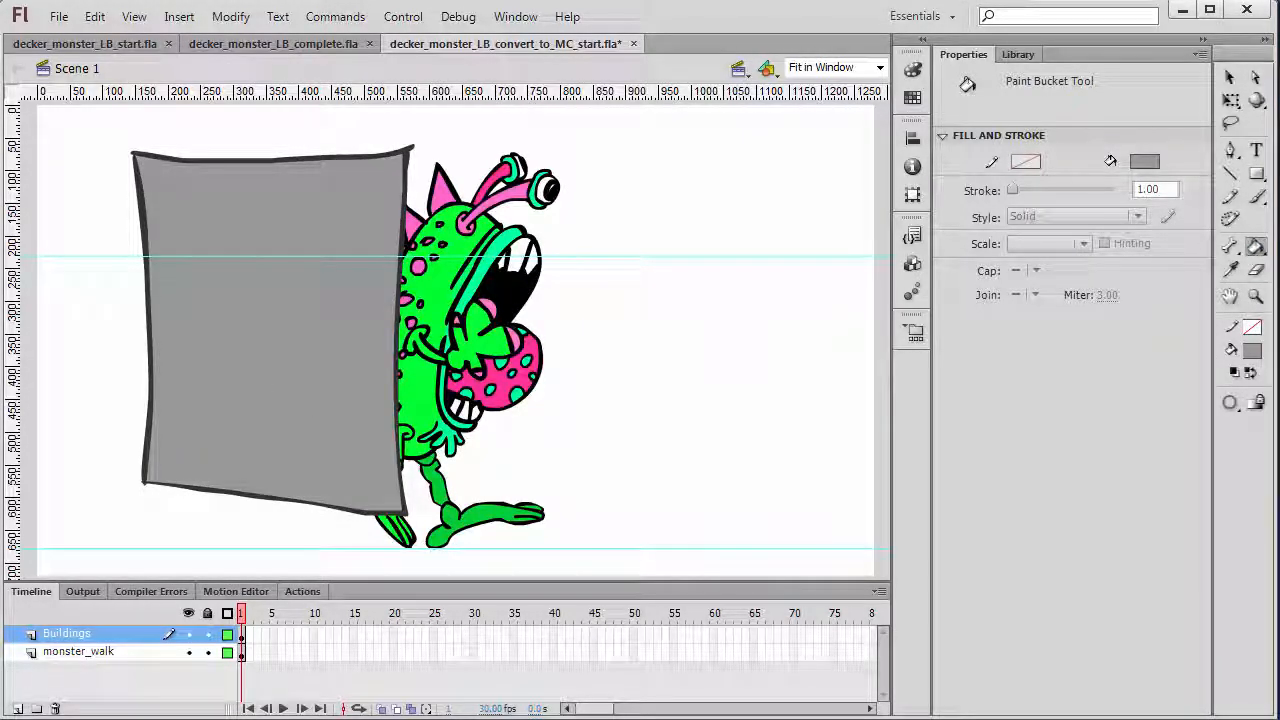
Brush the upper row of solid dark gray windows on the building, using a larger brush size.
click(1256, 197)
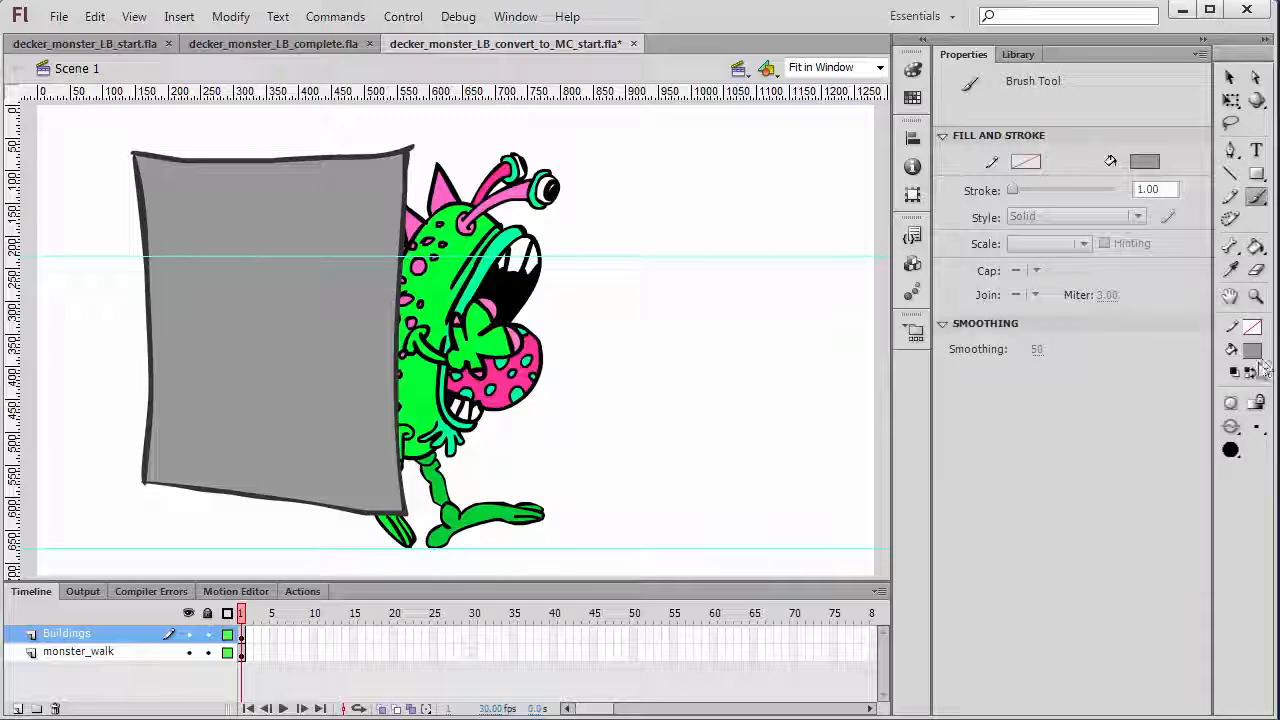
click(1253, 350)
click(985, 406)
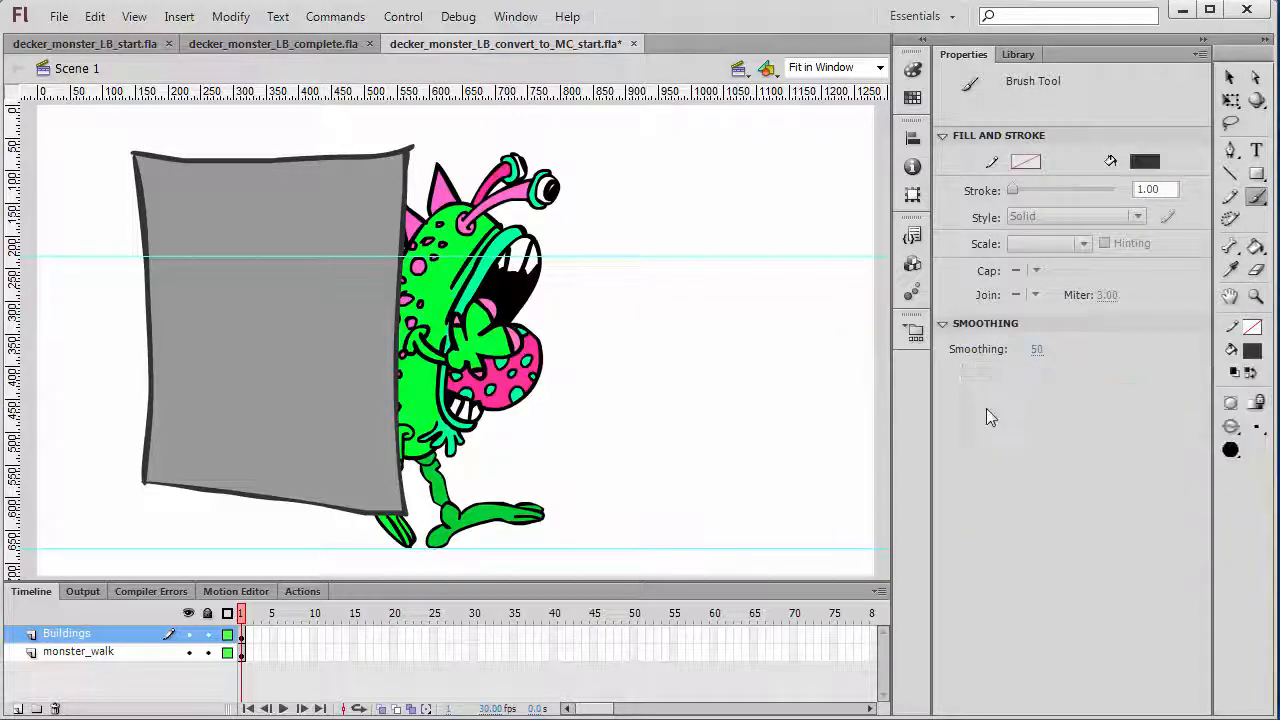
click(1258, 430)
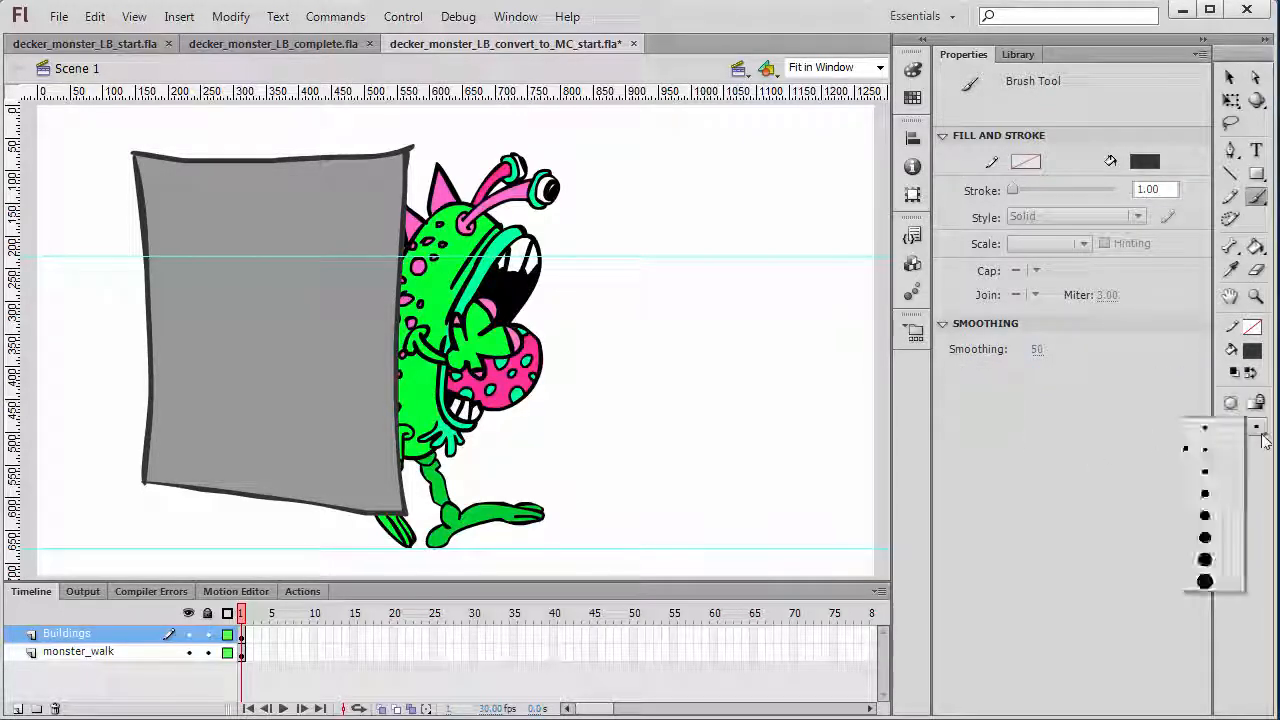
click(1205, 493)
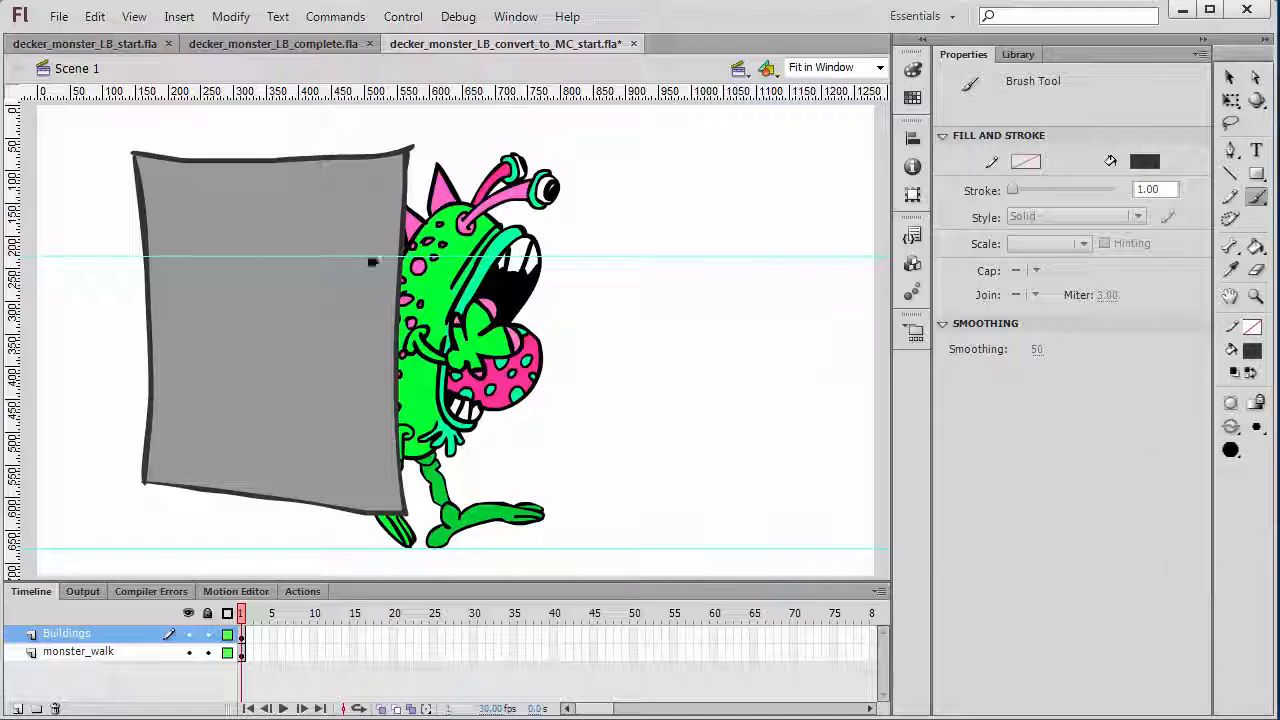
mouse_move(175, 190)
mouse_down()
mouse_move(185, 283)
mouse_move(229, 288)
mouse_move(220, 198)
mouse_move(179, 200)
mouse_move(186, 260)
mouse_up()
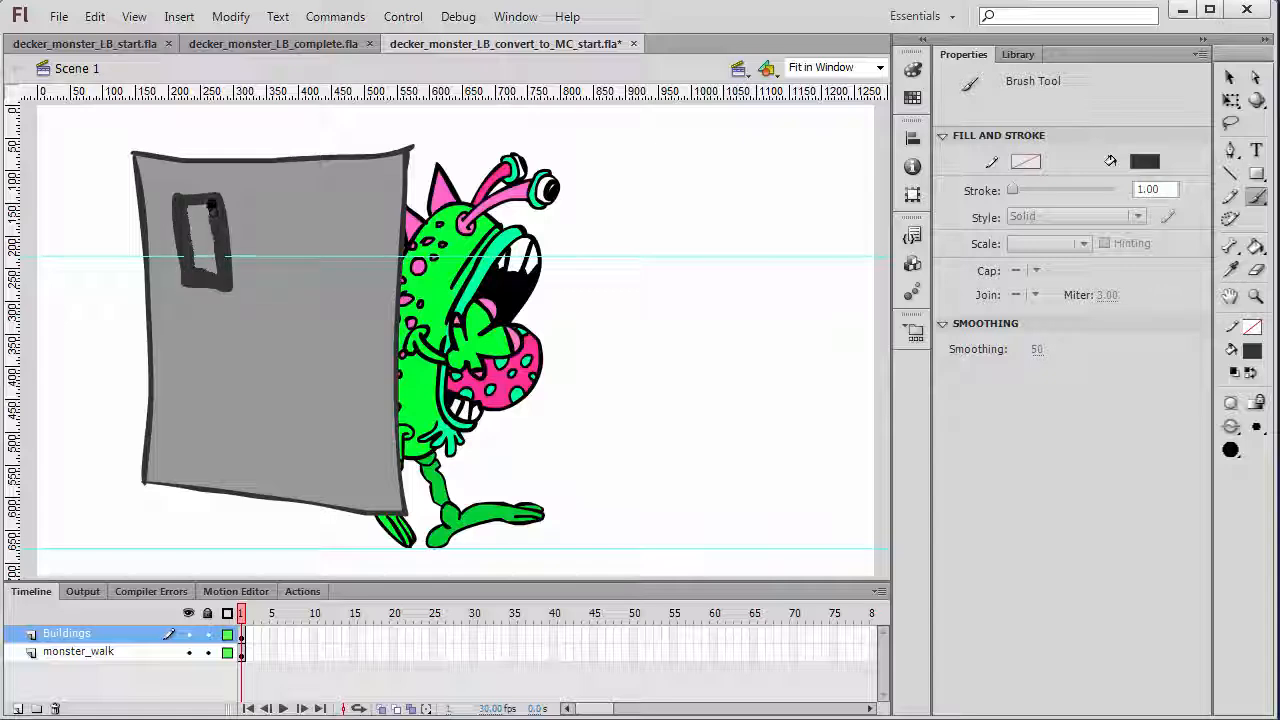
mouse_move(197, 262)
mouse_down()
mouse_move(197, 220)
mouse_move(210, 268)
mouse_move(205, 211)
mouse_move(215, 269)
mouse_move(200, 212)
mouse_move(270, 193)
mouse_move(268, 289)
mouse_move(320, 290)
mouse_move(313, 195)
mouse_move(270, 193)
mouse_move(276, 285)
mouse_move(309, 278)
mouse_move(297, 197)
mouse_up()
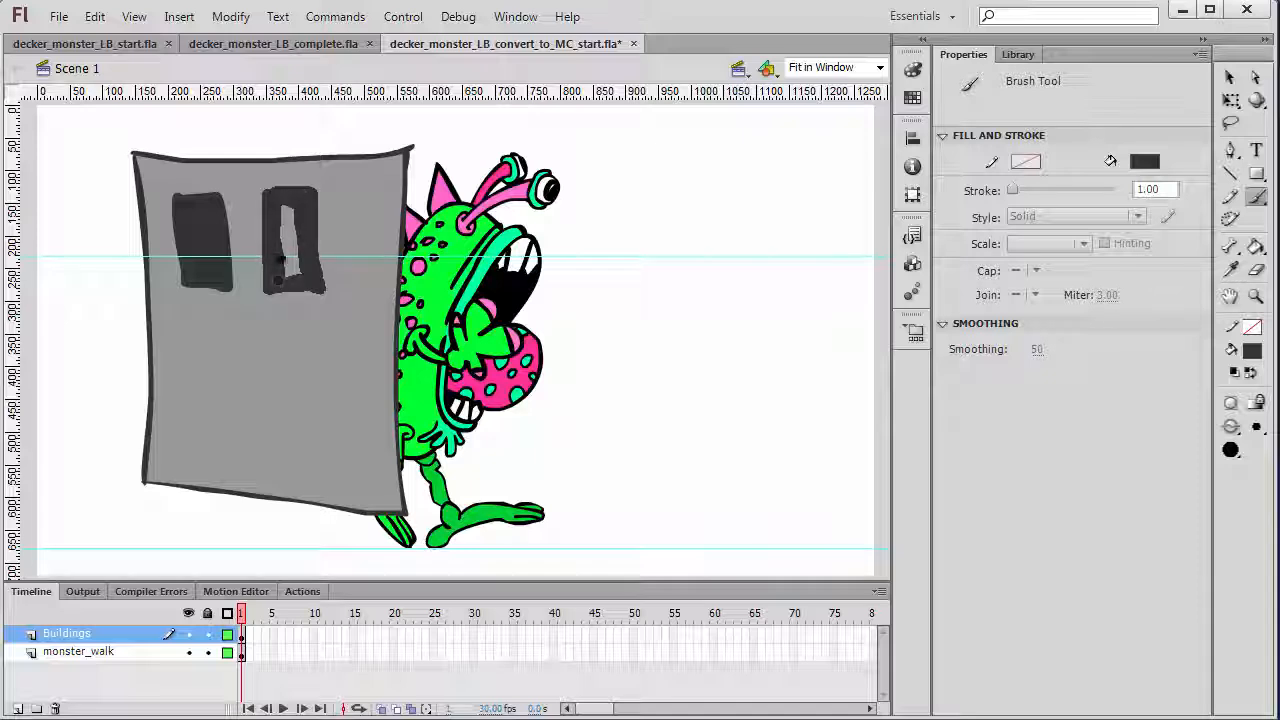
drag(281, 259, 291, 270)
mouse_move(343, 190)
mouse_down()
mouse_move(344, 218)
mouse_move(356, 210)
mouse_up()
mouse_move(334, 258)
mouse_down()
mouse_move(365, 282)
mouse_move(352, 268)
mouse_up()
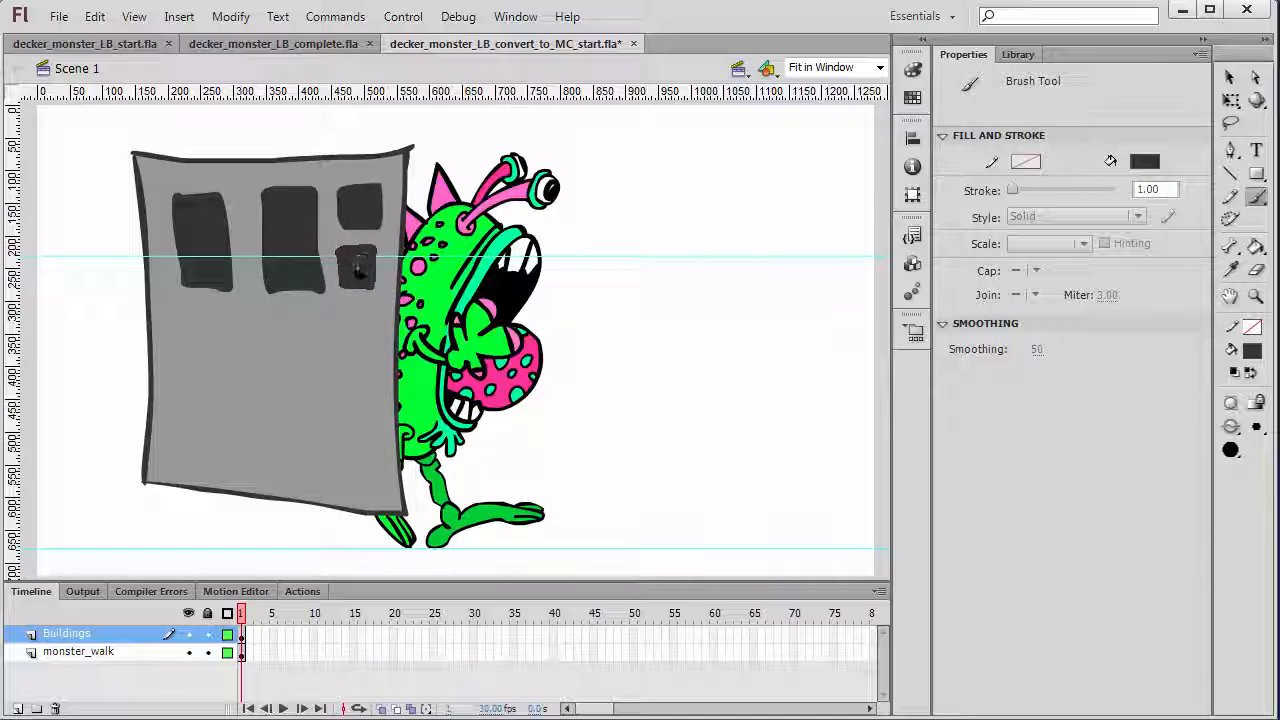
Brush the lower row of solid dark gray windows and a dark door on the building.
drag(200, 322, 186, 420)
drag(186, 420, 232, 324)
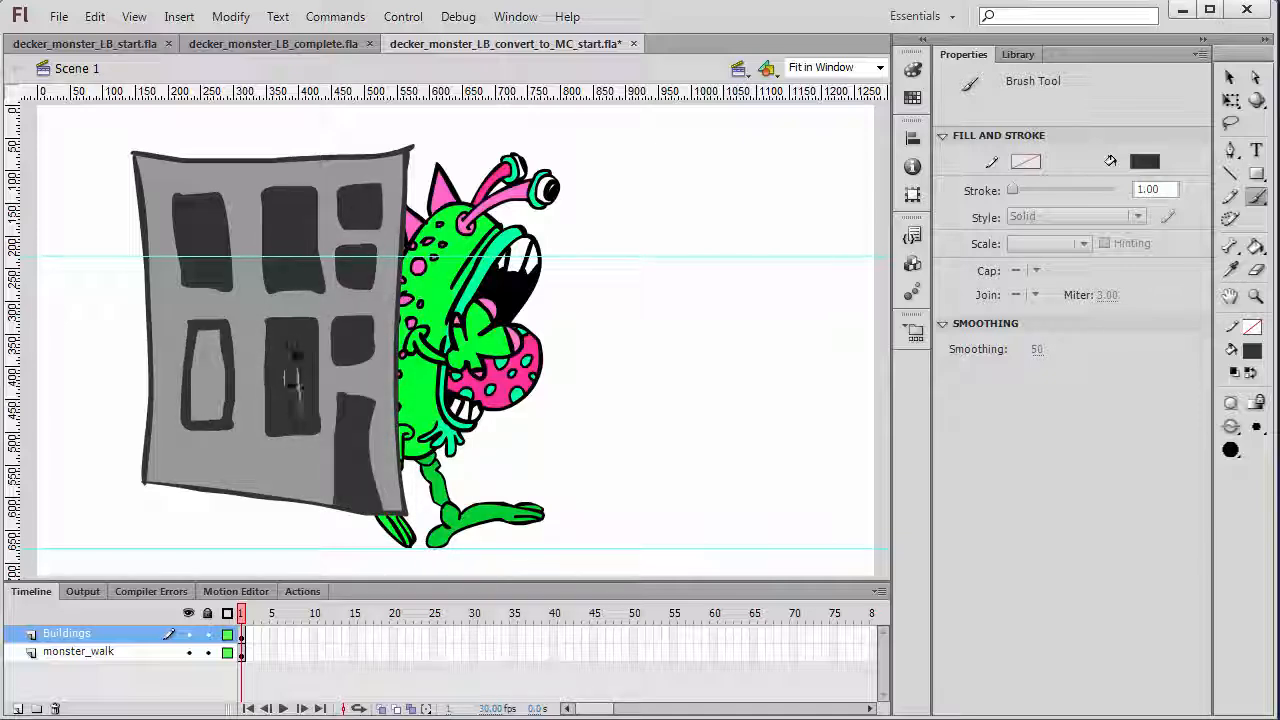
mouse_move(209, 336)
mouse_down()
mouse_move(220, 386)
mouse_move(198, 376)
mouse_move(204, 350)
mouse_move(216, 410)
mouse_up()
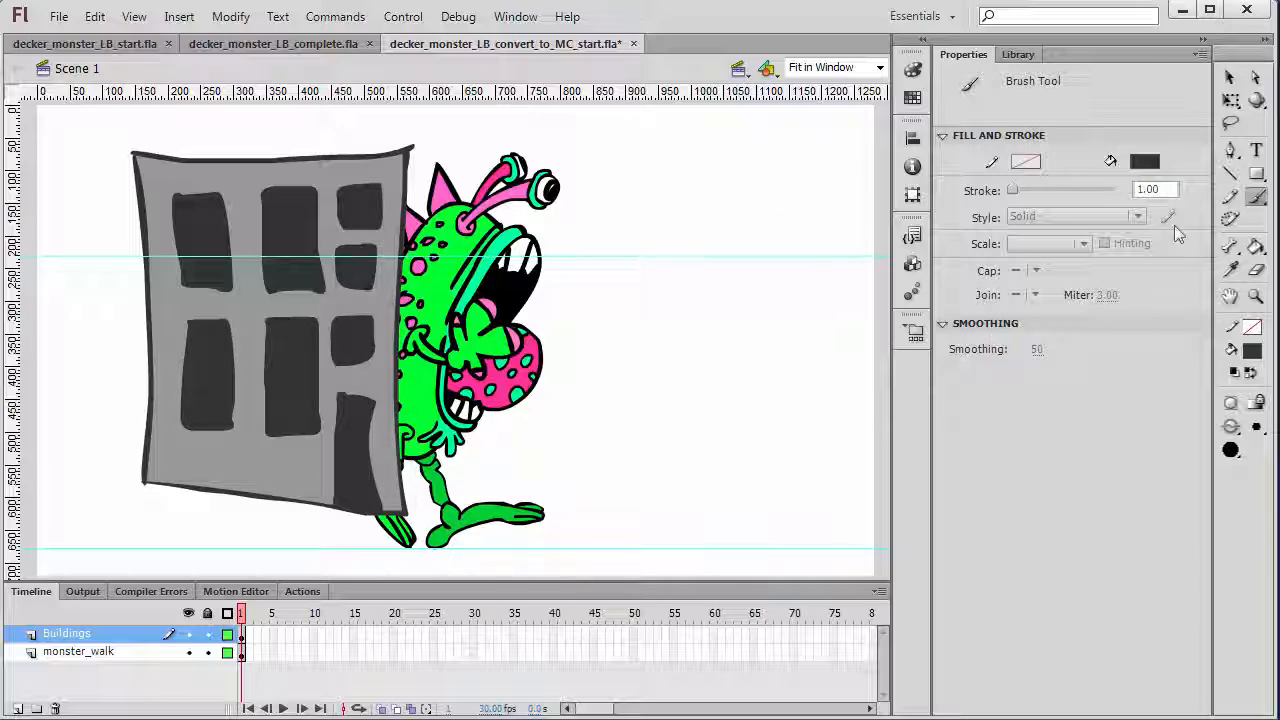
Lock the monster_walk layer and convert the whole building drawing to a movie clip symbol named mc_buildings_background.
click(1231, 77)
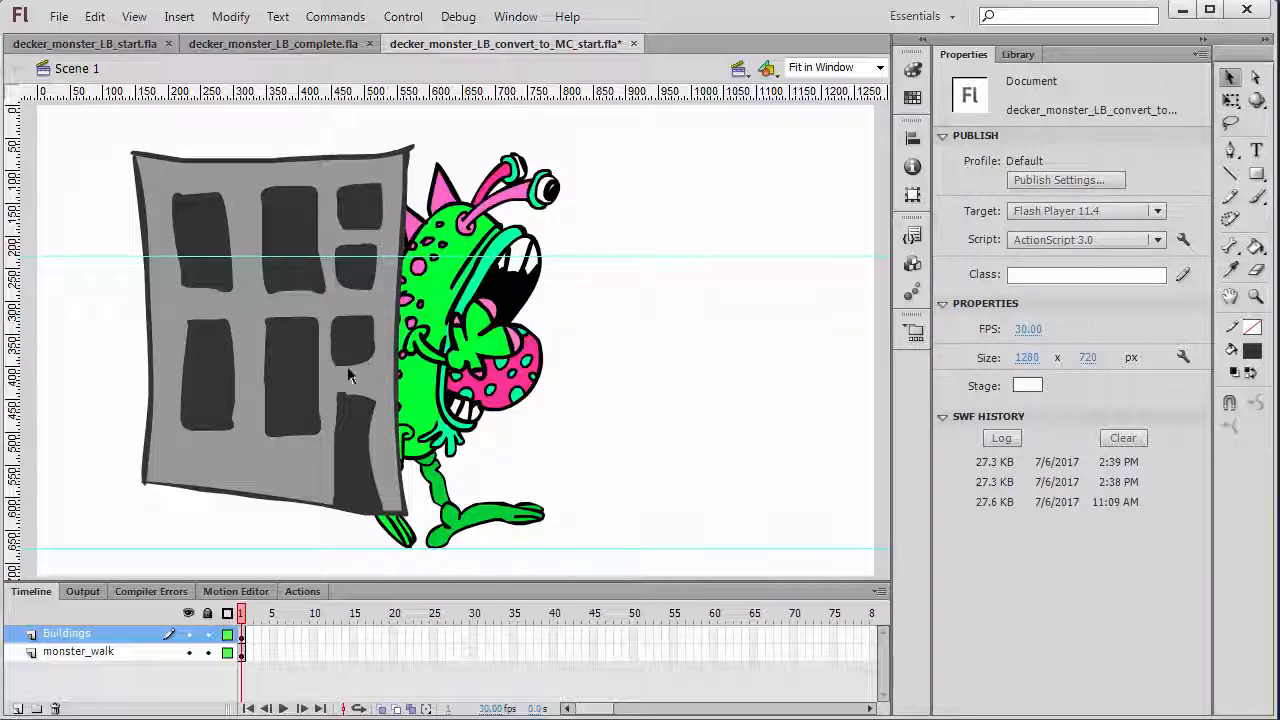
click(207, 652)
drag(50, 114, 516, 543)
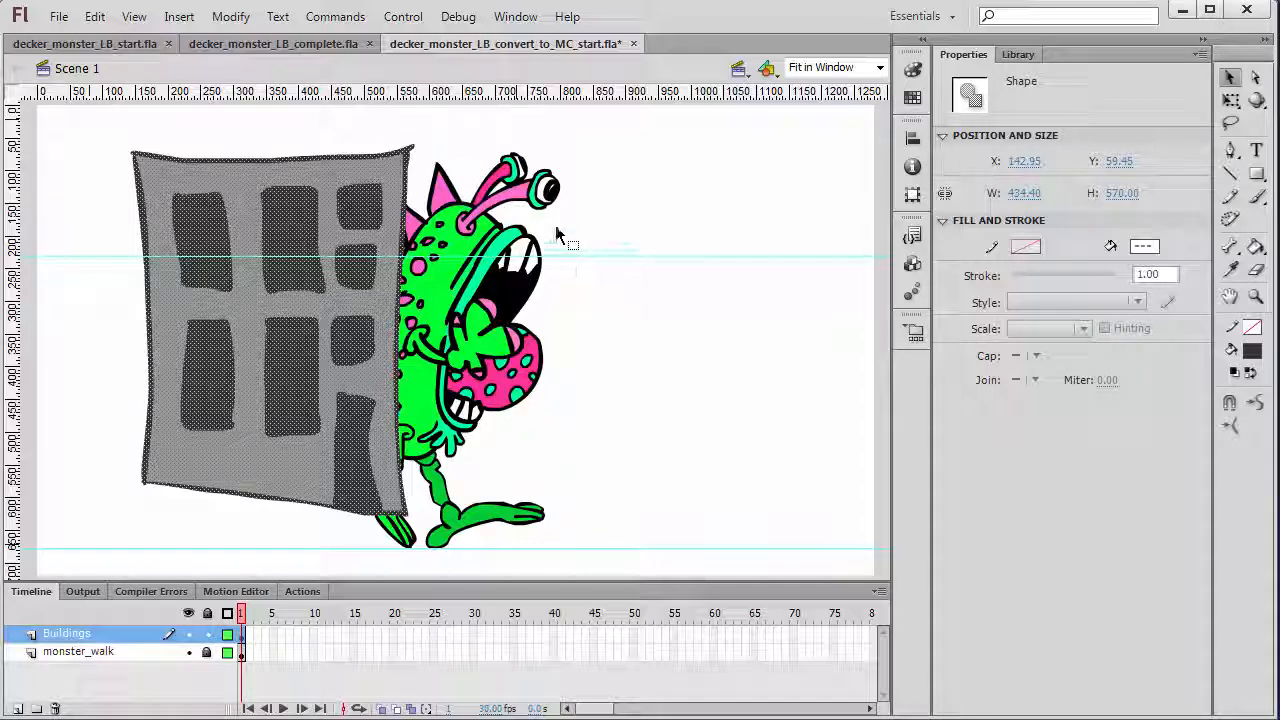
click(230, 17)
click(300, 69)
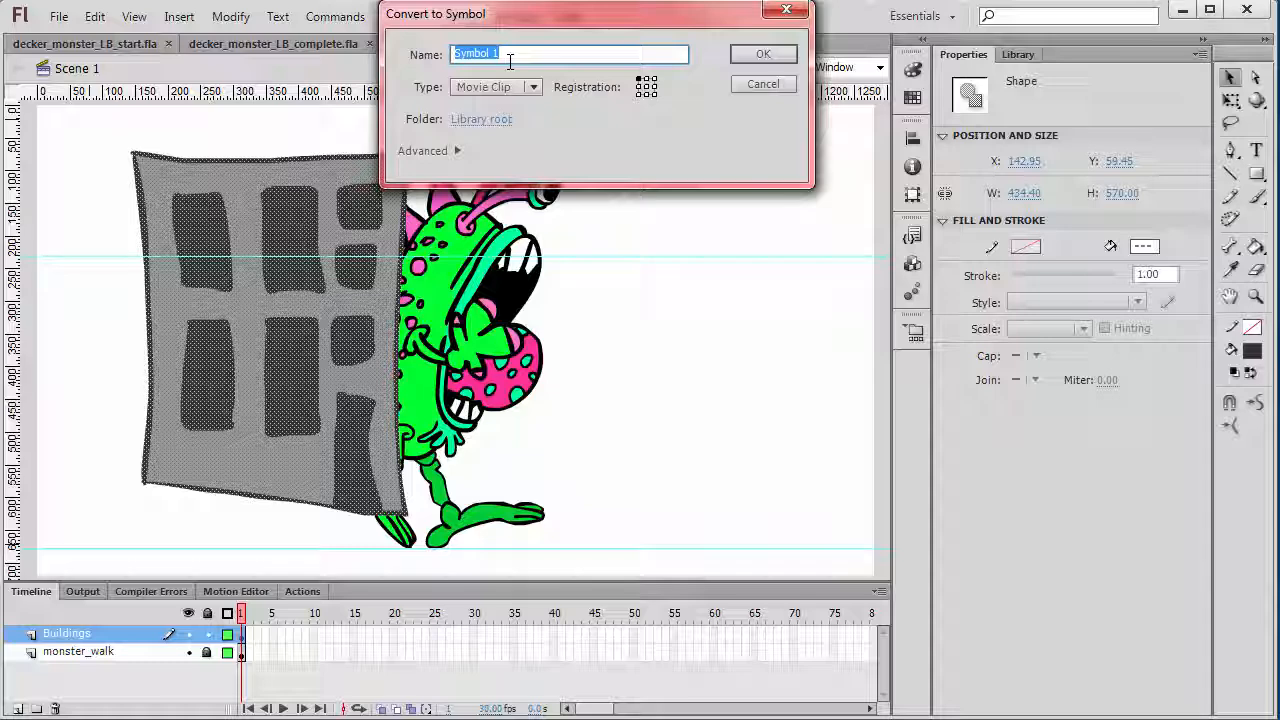
text(mc_buildings_background)
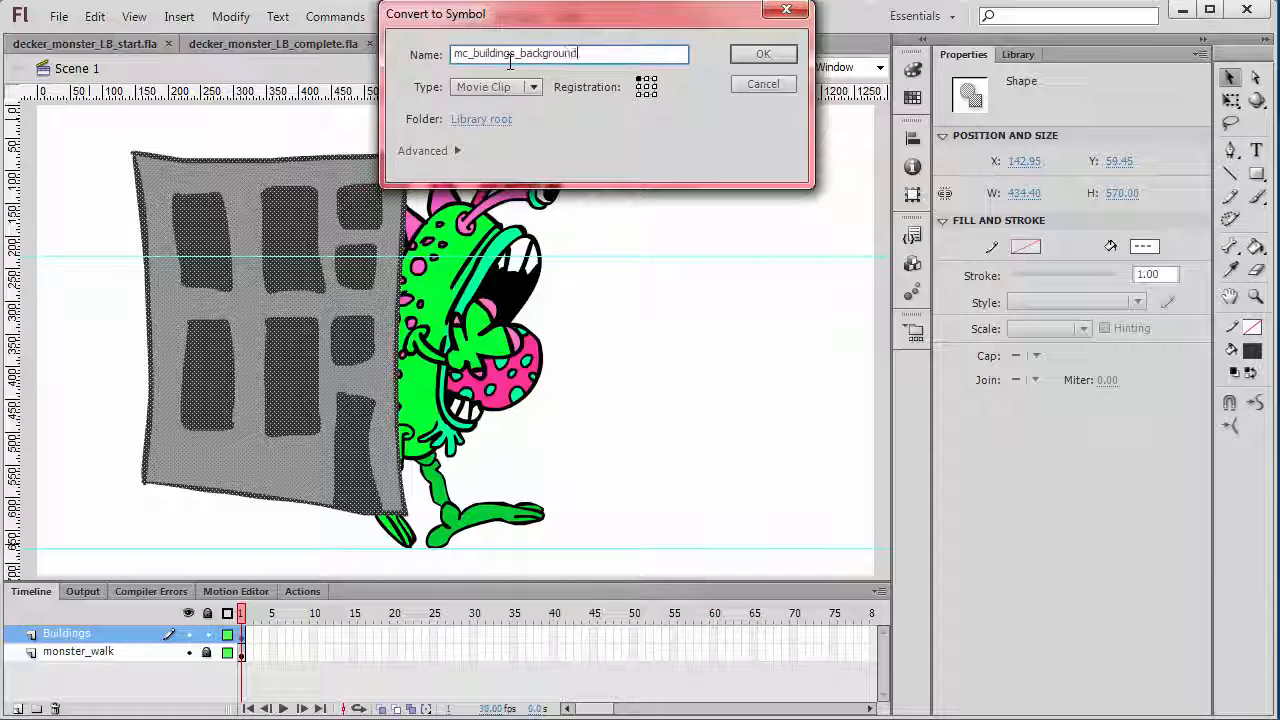
click(757, 60)
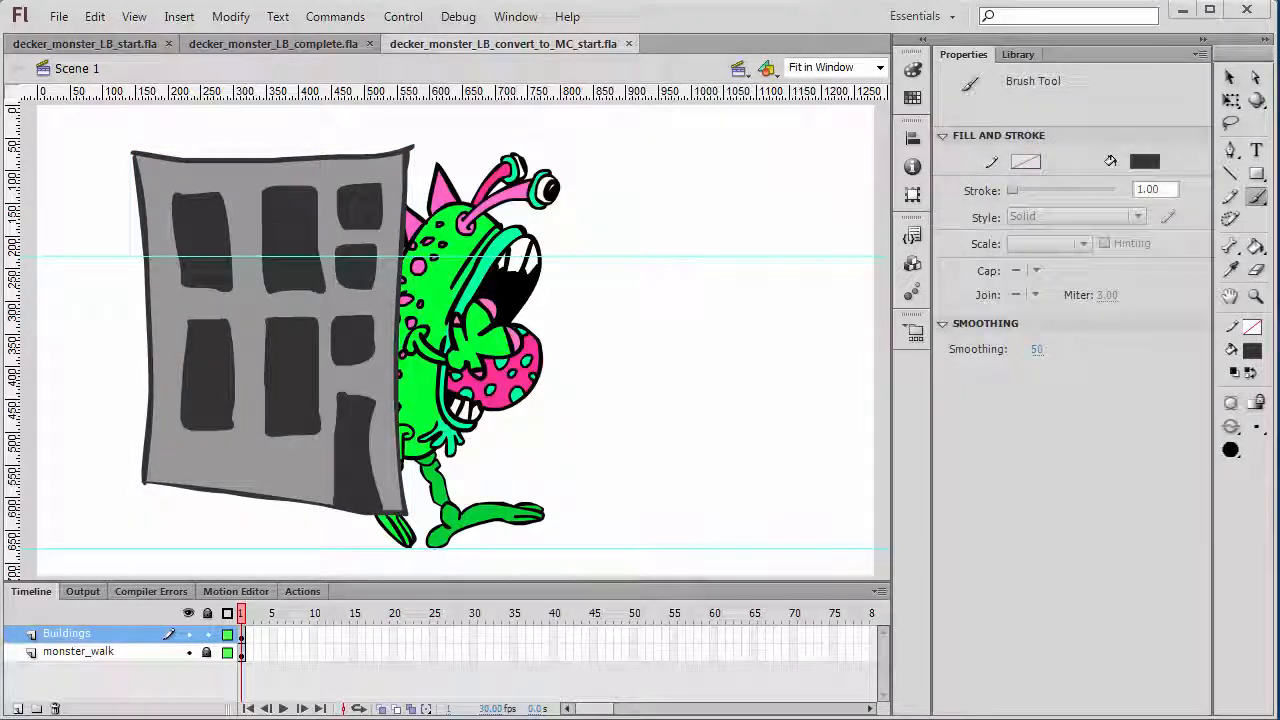
Open the mc_buildings_background symbol for editing in place and add a new layer above Layer 1.
key(v)
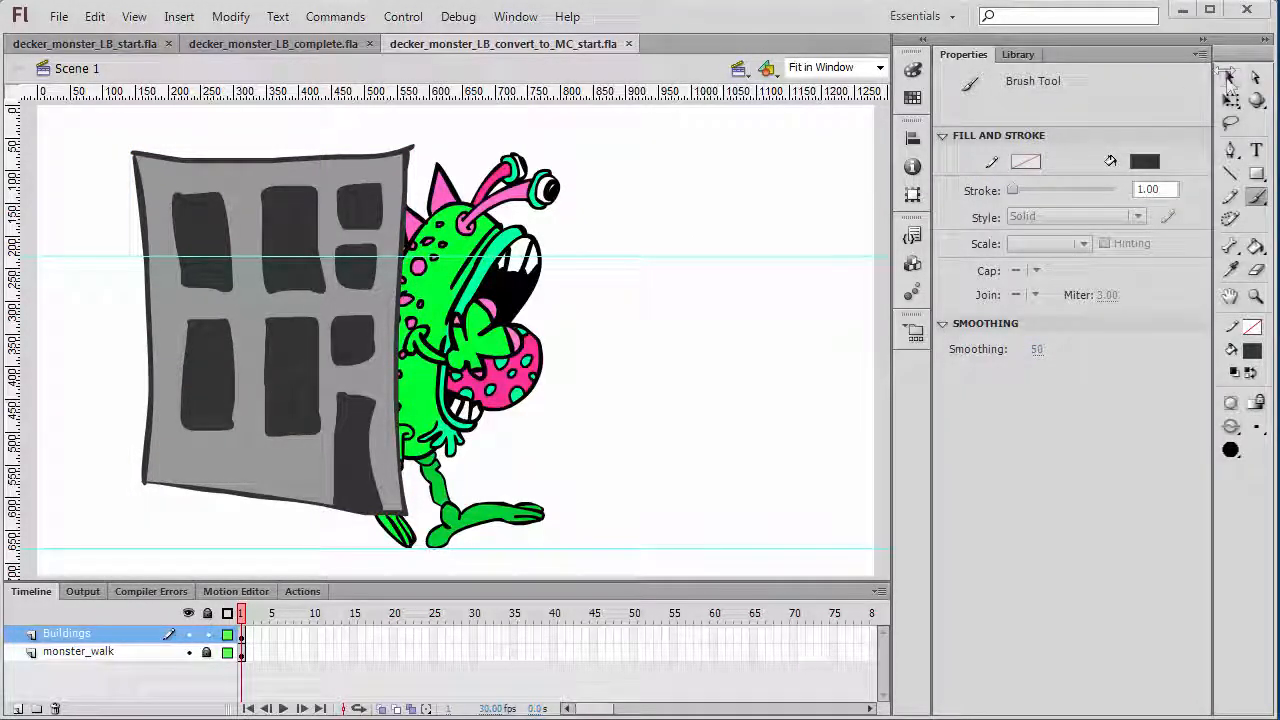
double_click(256, 186)
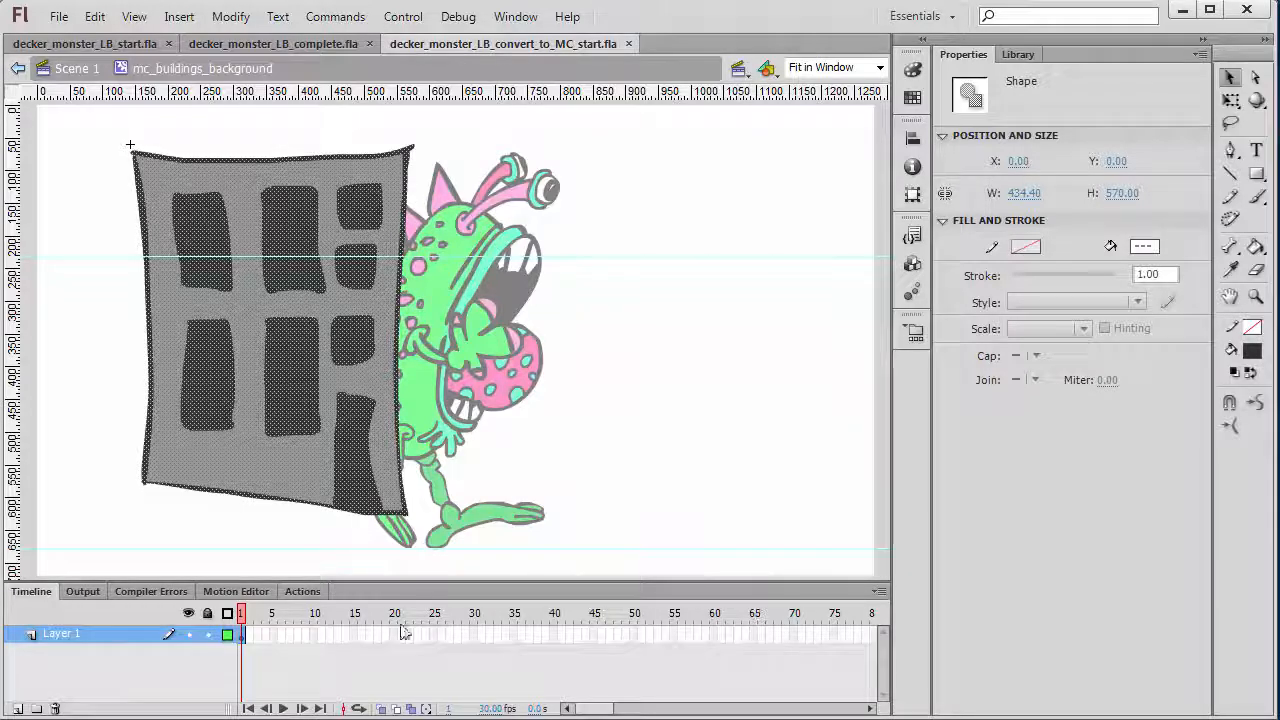
click(625, 218)
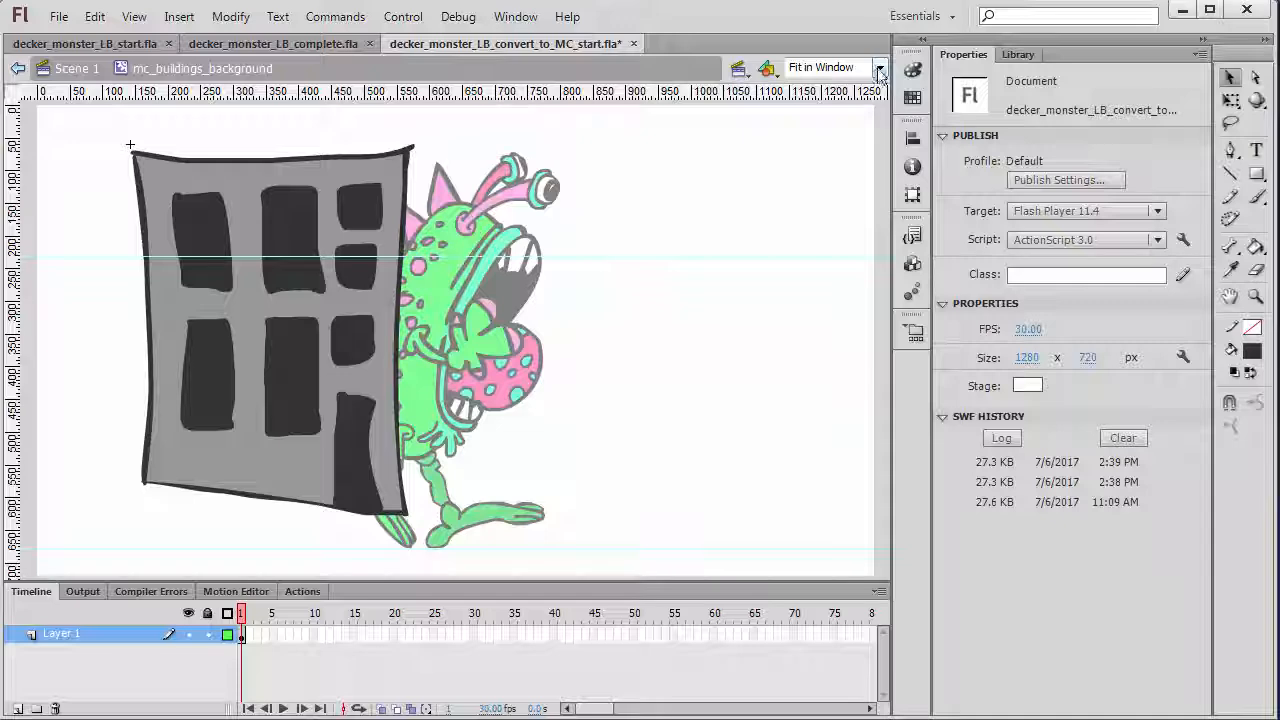
key(ctrl+minus)
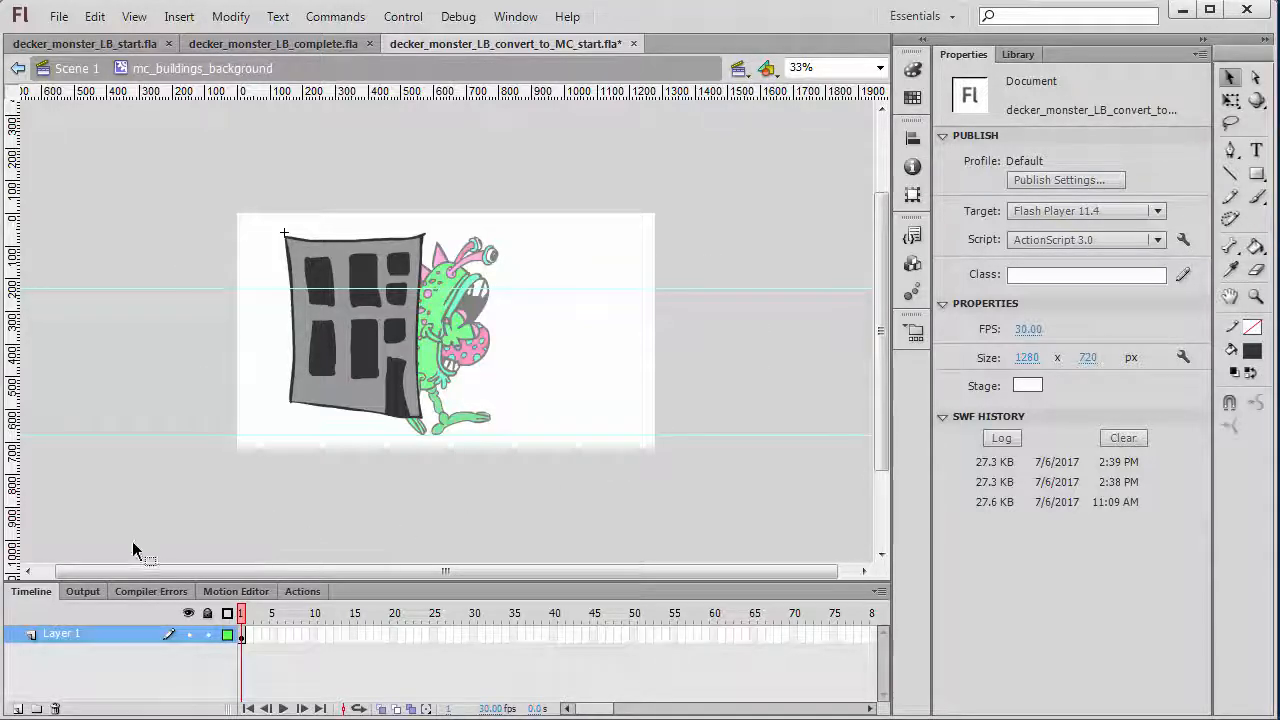
click(18, 708)
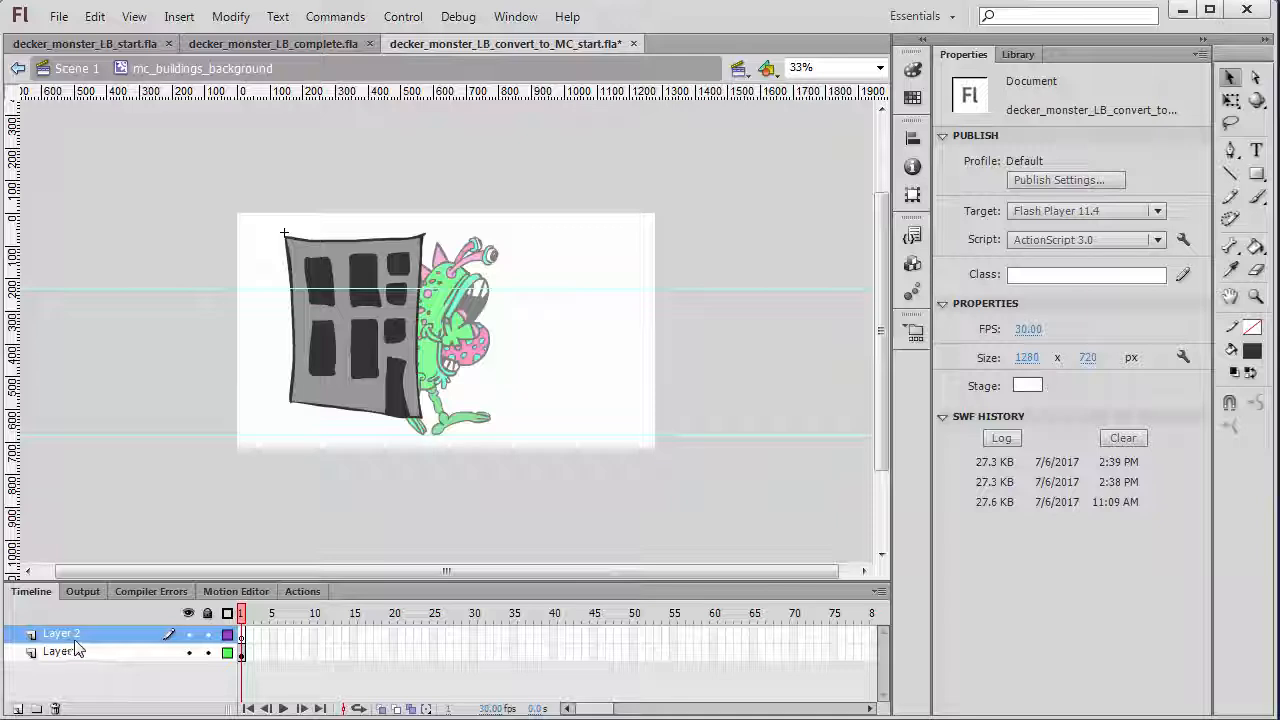
Brush the dark outline of a tall tower over the monster on Layer 2, overlapping the first building's edge.
click(1257, 197)
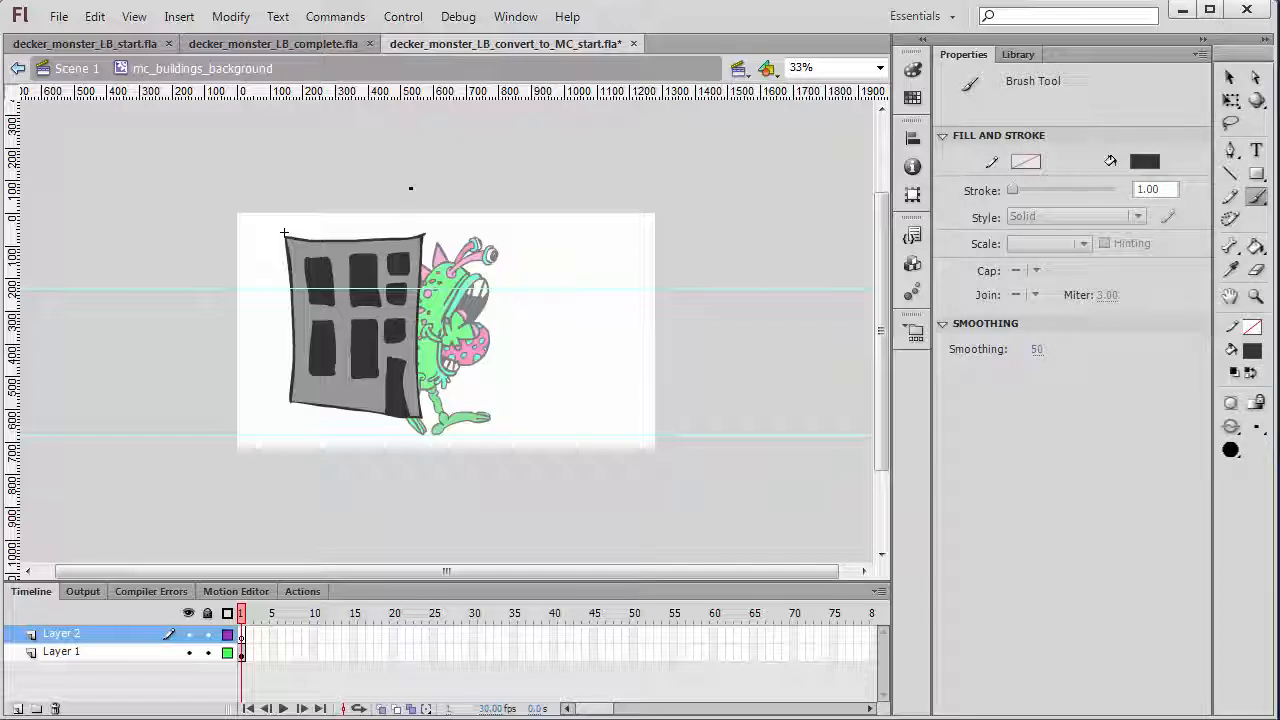
mouse_move(410, 225)
mouse_down()
mouse_move(409, 415)
mouse_move(409, 400)
mouse_move(518, 397)
mouse_up()
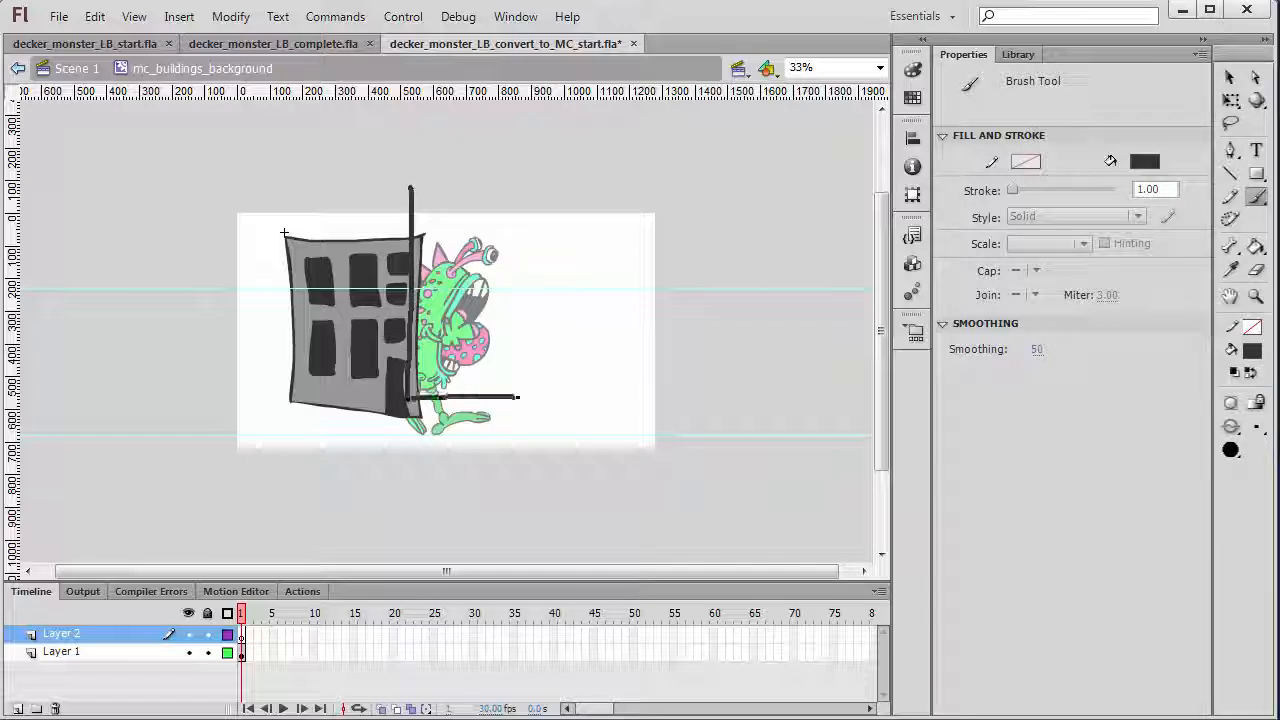
mouse_move(512, 345)
mouse_down()
mouse_move(498, 163)
mouse_move(410, 167)
mouse_move(408, 196)
mouse_up()
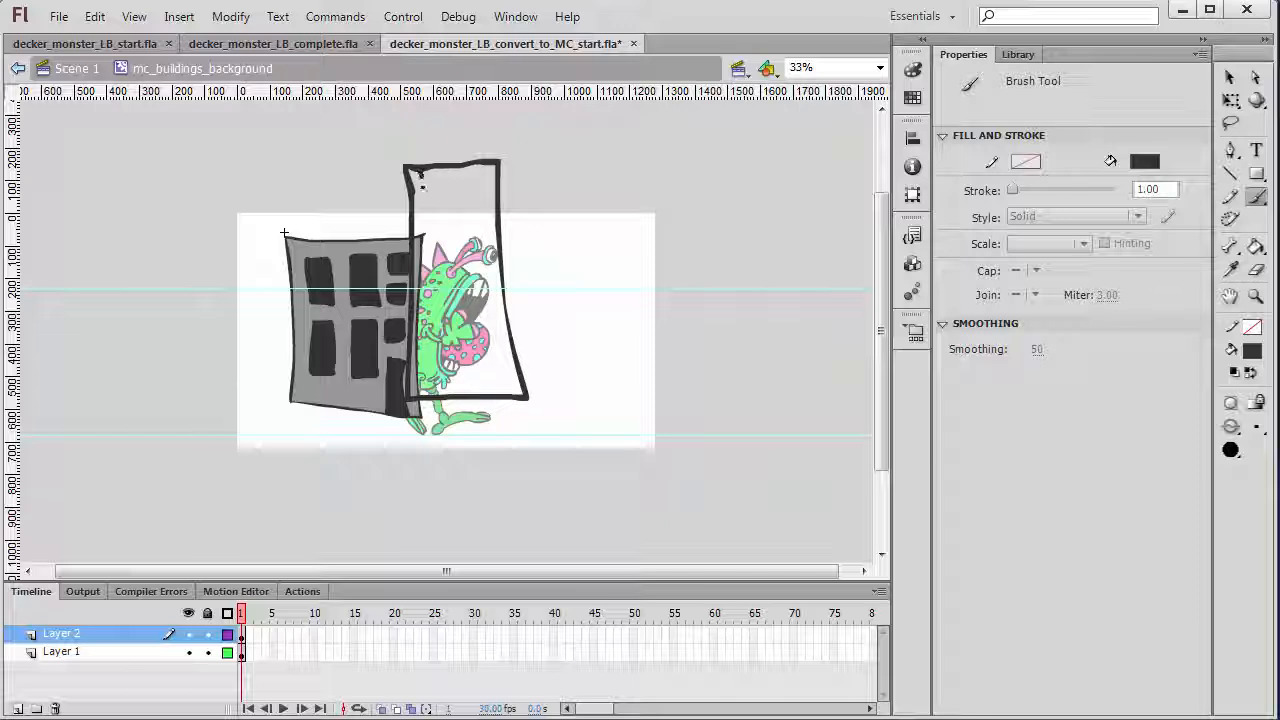
drag(427, 231, 429, 399)
mouse_move(430, 168)
mouse_down()
mouse_move(445, 385)
mouse_move(452, 235)
mouse_move(460, 396)
mouse_up()
drag(467, 168, 480, 395)
drag(484, 166, 497, 397)
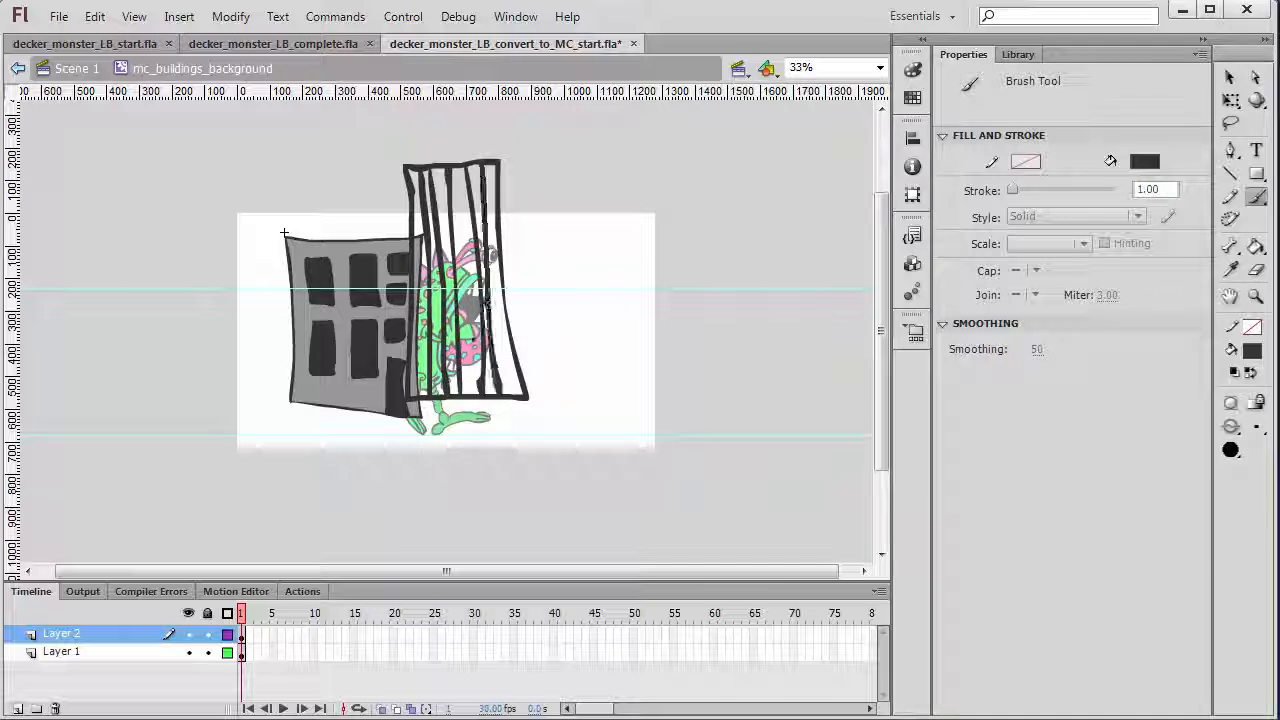
drag(411, 188, 494, 193)
key(ctrl+z)
key(ctrl+z)
key(ctrl+z)
key(ctrl+z)
key(ctrl+z)
key(ctrl+z)
Fill the tower outline with medium gray.
click(1252, 351)
click(983, 448)
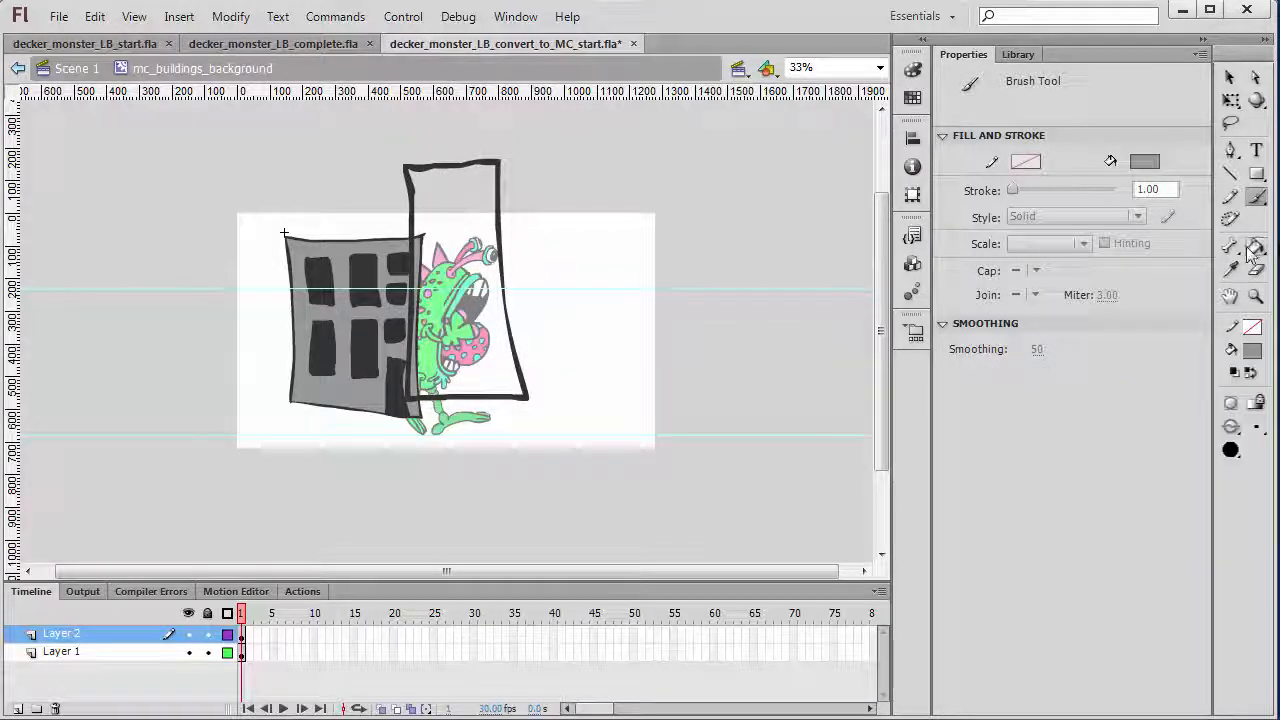
click(1256, 247)
click(456, 260)
Brush dark gray vertical stripes down the full height of the filled tower.
click(1256, 197)
click(1252, 351)
click(981, 419)
mouse_move(421, 170)
mouse_down()
mouse_move(434, 397)
mouse_move(479, 396)
mouse_up()
drag(480, 166, 501, 396)
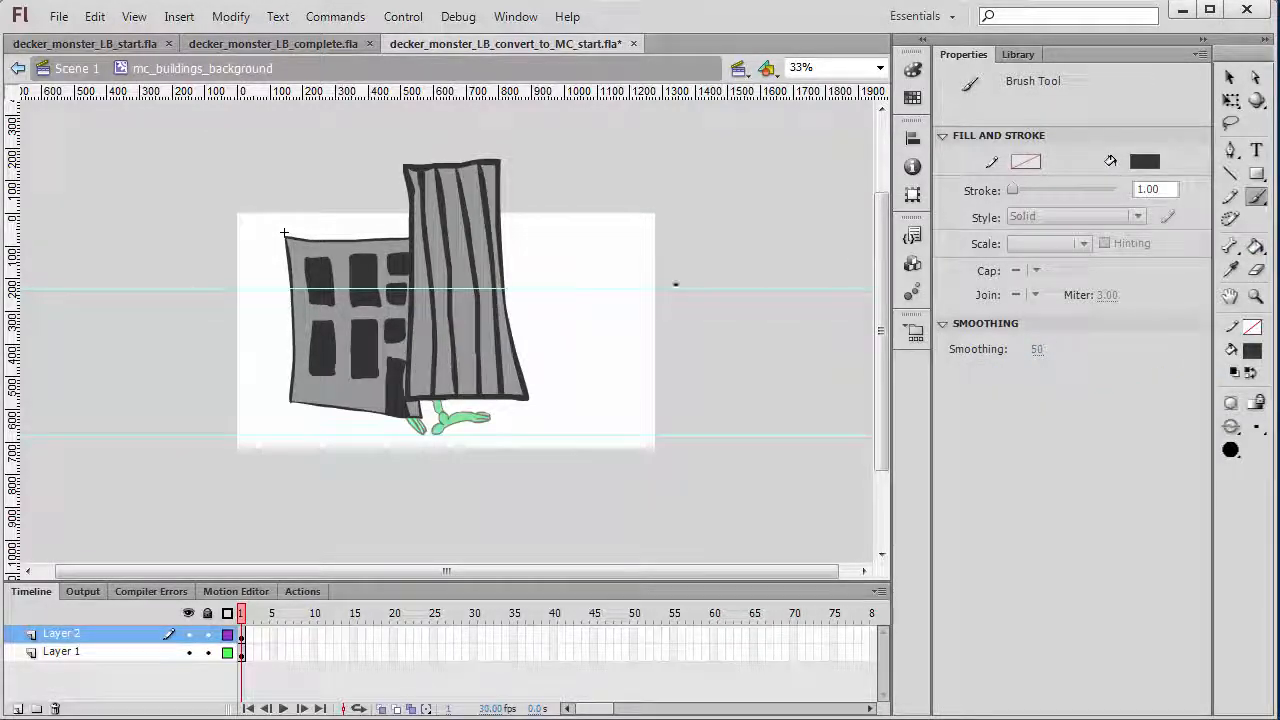
Move Layer 2 below Layer 1 and shift the striped tower to the right, clear of the first building.
drag(105, 645, 105, 662)
key(v)
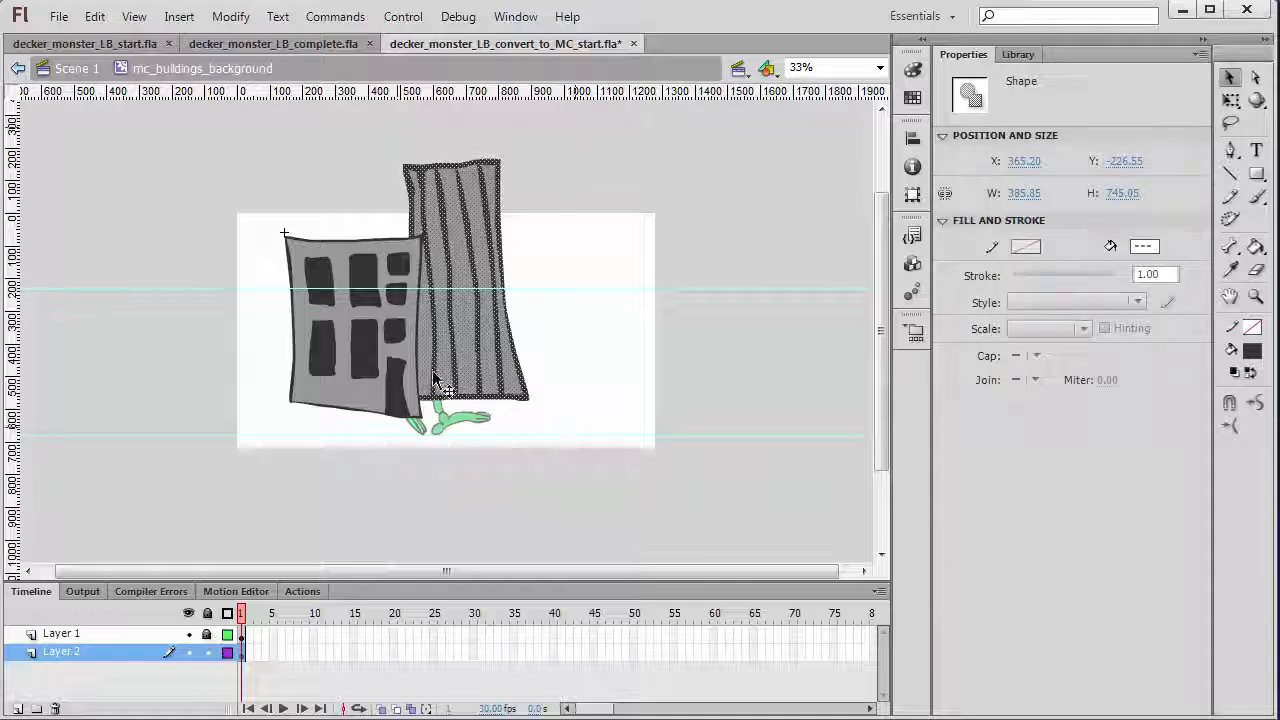
drag(437, 377, 534, 377)
Add a new layer at the top of the stack, lock Layer 2, and brush a domed building between the two buildings.
click(17, 708)
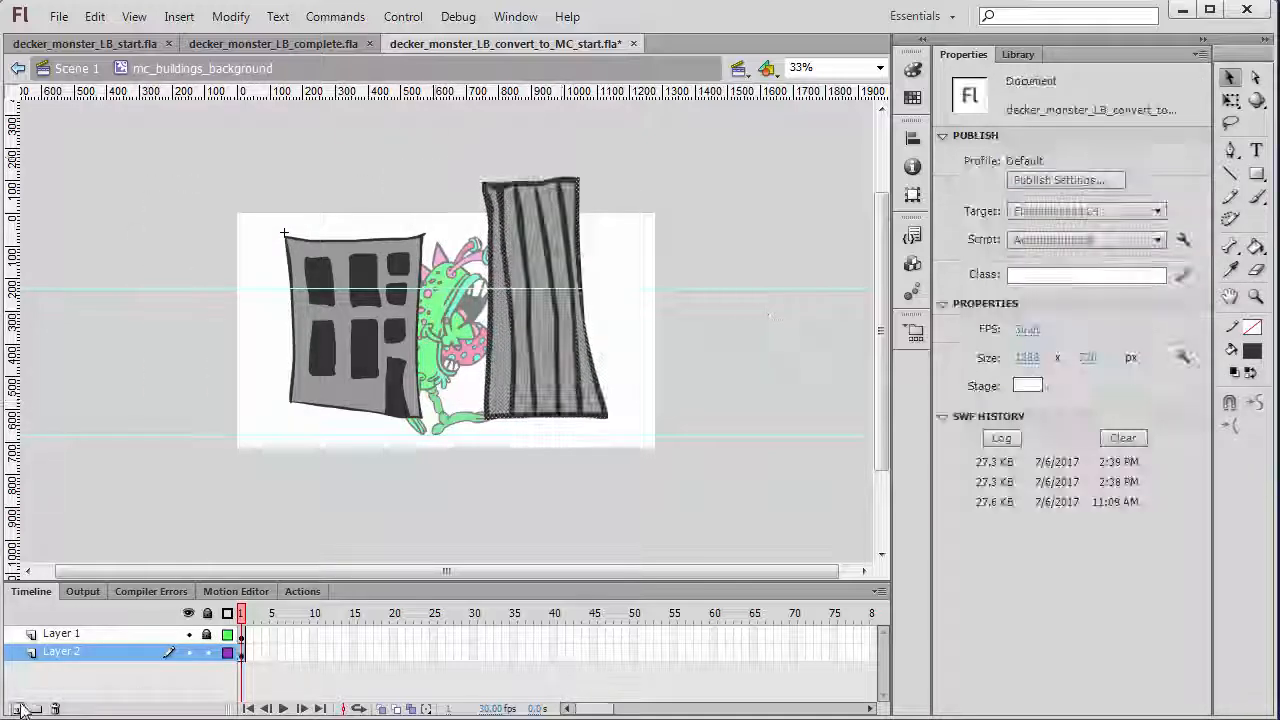
drag(110, 628, 110, 628)
key(b)
click(207, 671)
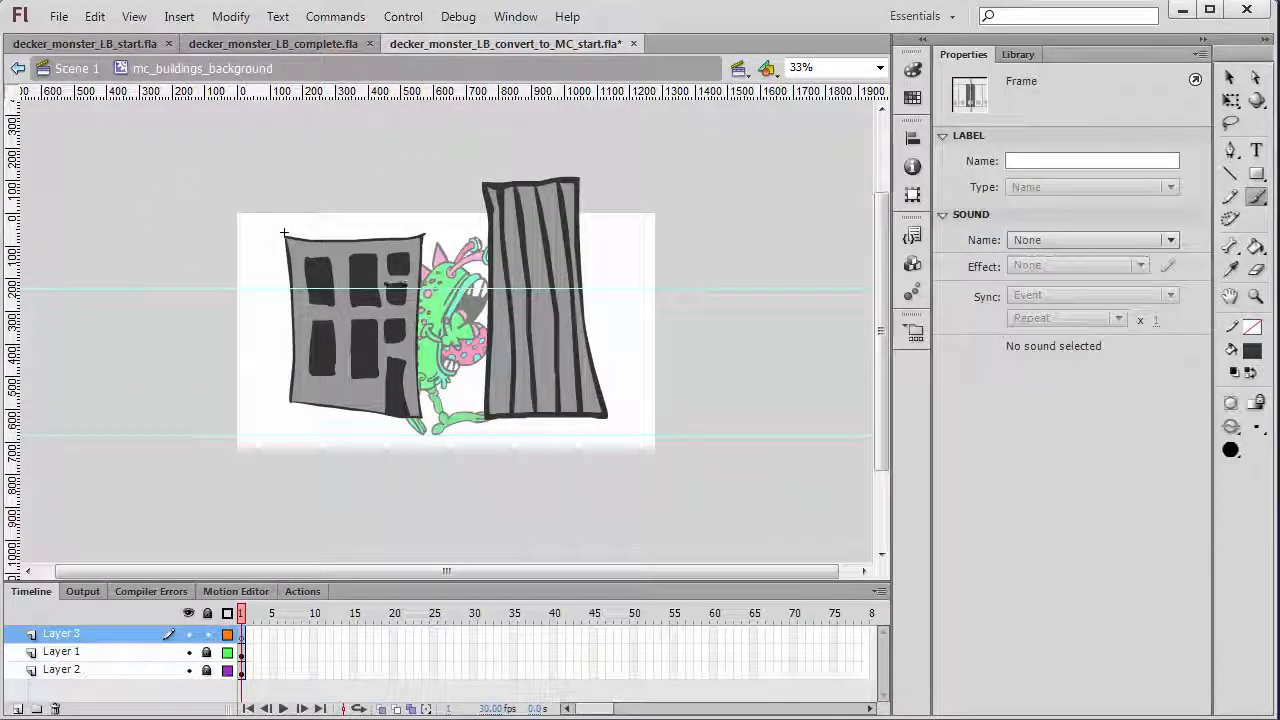
mouse_move(380, 401)
mouse_down()
mouse_move(500, 398)
mouse_move(515, 275)
mouse_move(475, 280)
mouse_move(420, 250)
mouse_up()
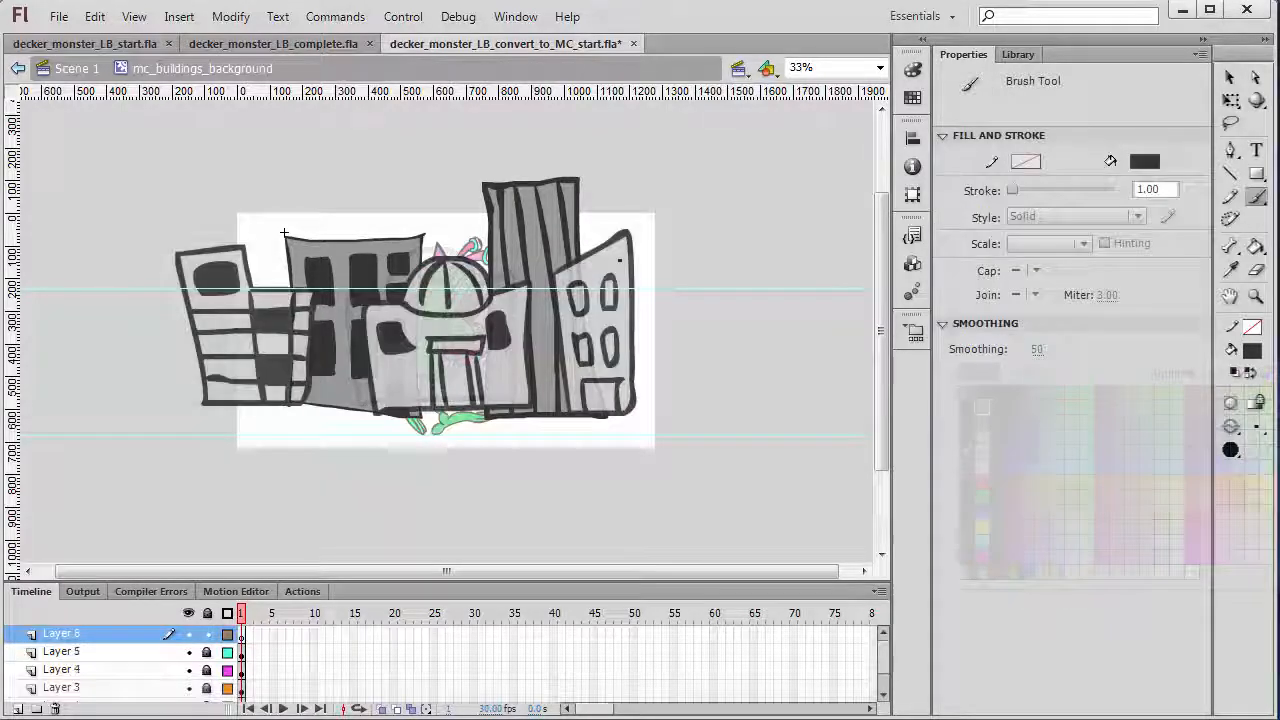
Brush a four-sided building outline at the far right of the row on Layer 6 and fill it with medium gray.
mouse_move(620, 262)
mouse_down()
mouse_move(674, 262)
mouse_move(695, 371)
mouse_move(630, 415)
mouse_up()
click(1256, 247)
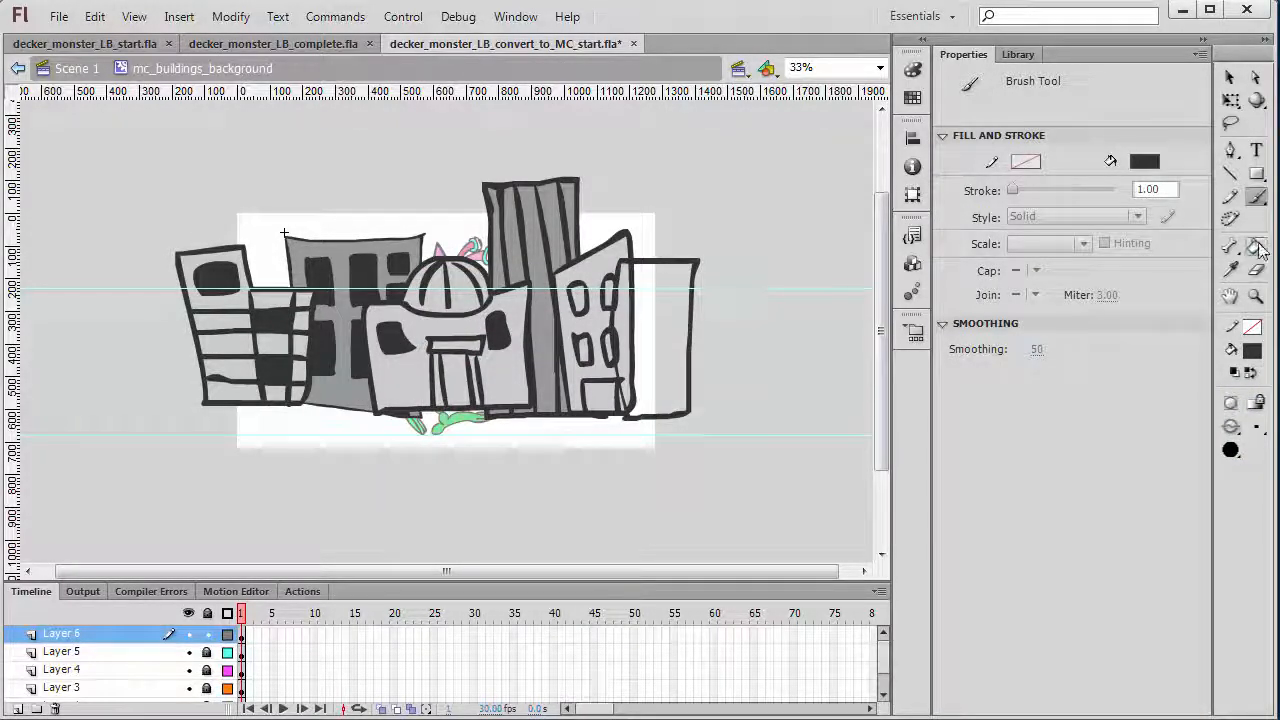
click(1252, 349)
click(988, 428)
click(633, 297)
Brush six dark gray window outlines in two columns on the new rightmost building.
key(b)
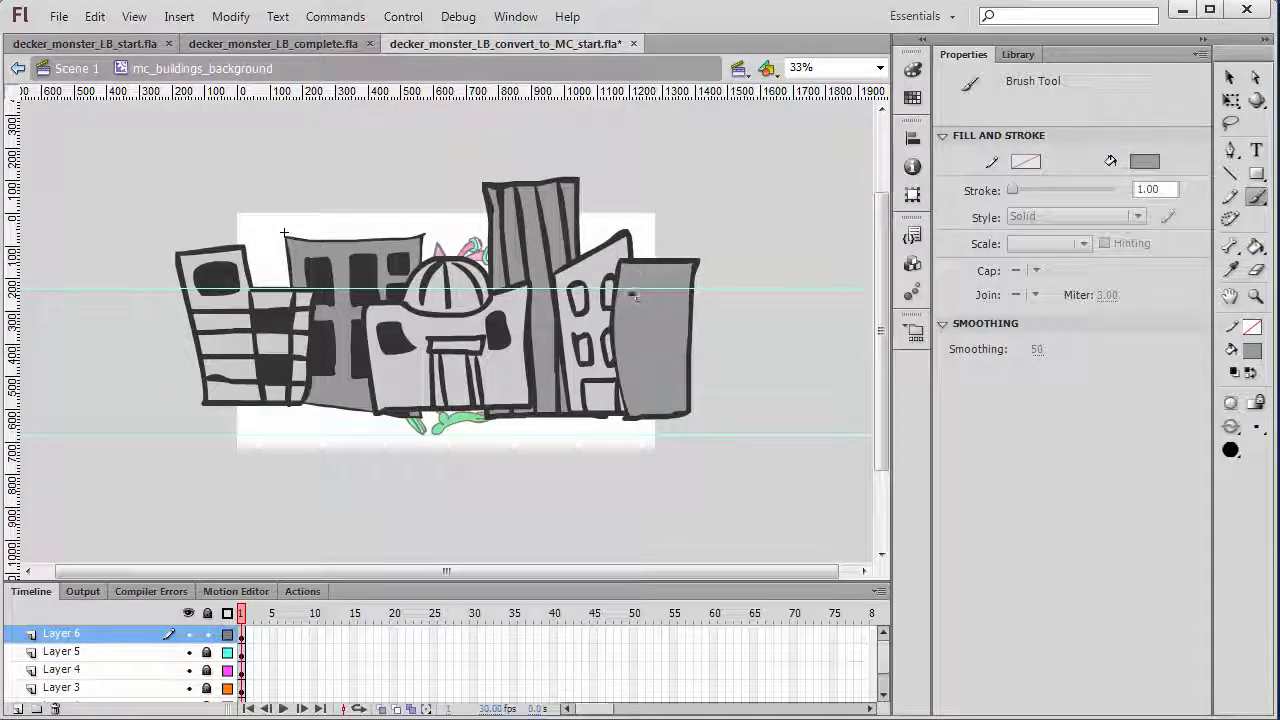
click(1252, 350)
click(988, 401)
mouse_move(630, 280)
mouse_down()
mouse_move(638, 303)
mouse_move(680, 304)
mouse_move(664, 285)
mouse_up()
mouse_move(630, 328)
mouse_down()
mouse_move(646, 352)
mouse_move(659, 328)
mouse_up()
mouse_move(633, 369)
mouse_down()
mouse_move(637, 392)
mouse_move(653, 368)
mouse_move(633, 369)
mouse_up()
drag(664, 362, 679, 369)
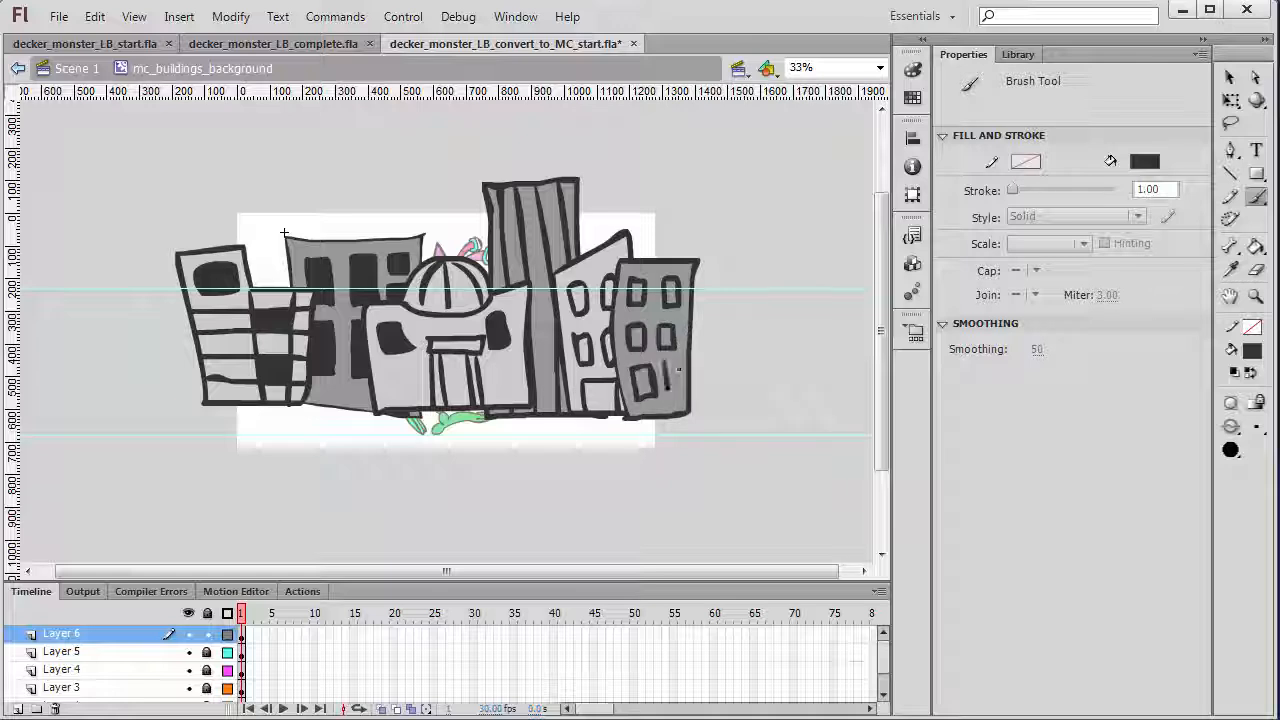
Fill all six windows of the rightmost building with dark gray.
click(1256, 246)
click(671, 292)
click(667, 338)
click(672, 375)
click(643, 382)
click(636, 338)
click(636, 292)
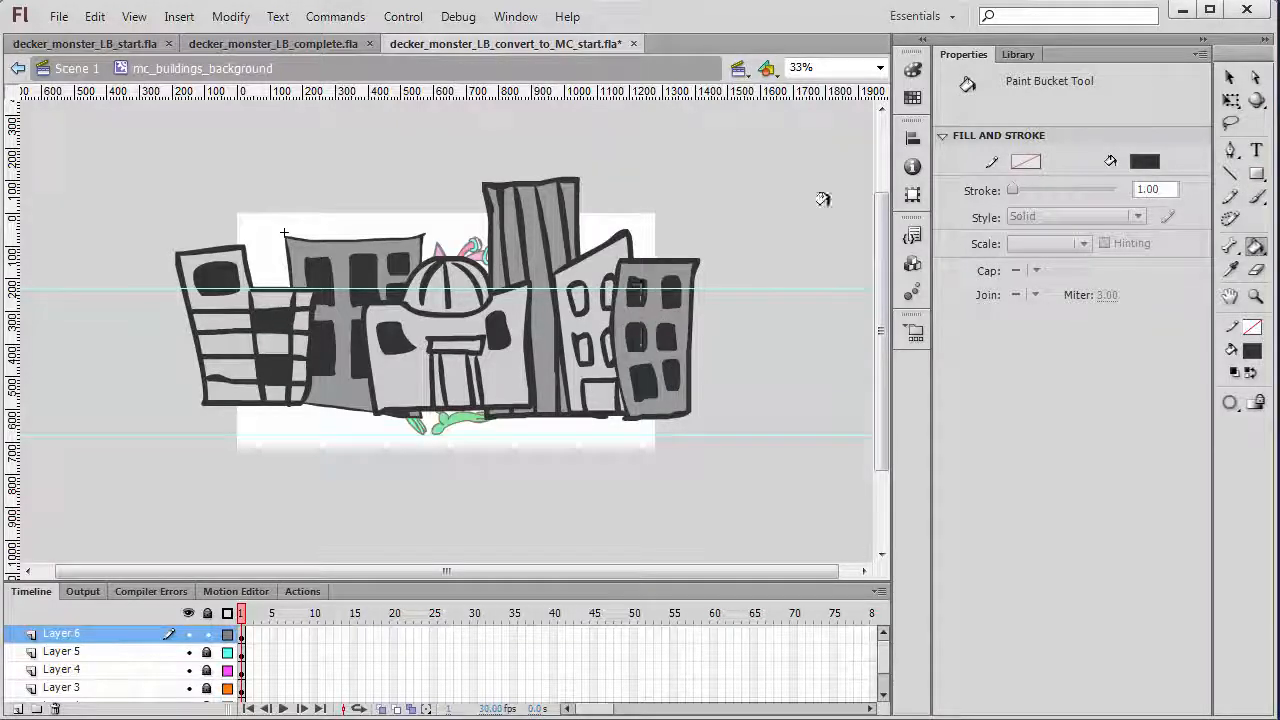
Move Layer 6 between Layer 4 and Layer 3 so the rightmost building sits behind its neighbor.
click(1230, 78)
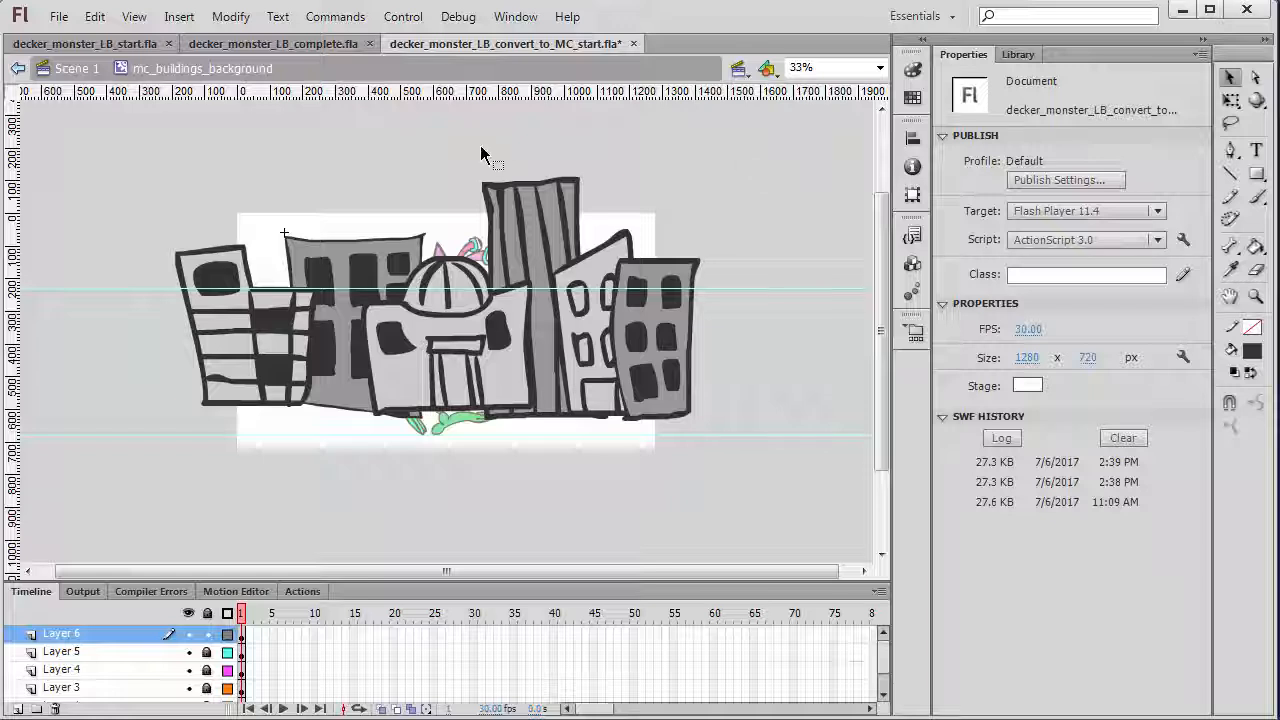
drag(70, 634, 72, 680)
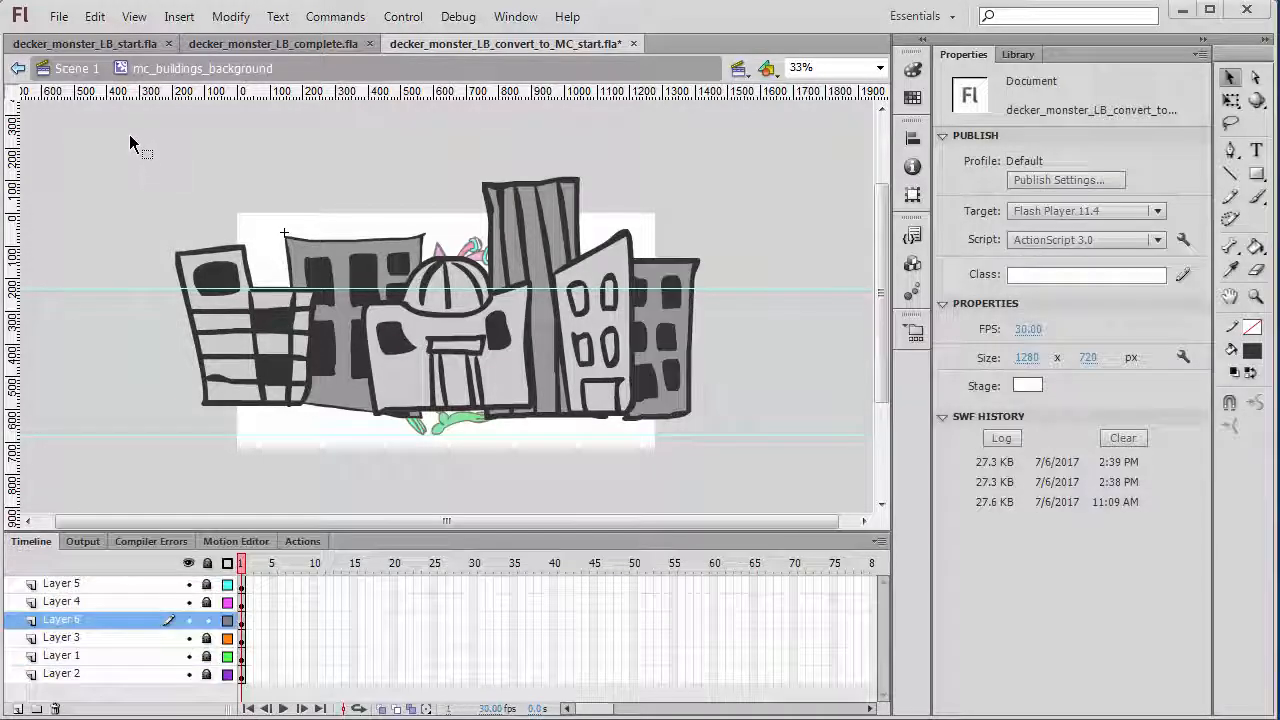
Unlock all layers and place a copy of the entire building row beside the original at about X 1415.
drag(128, 140, 757, 457)
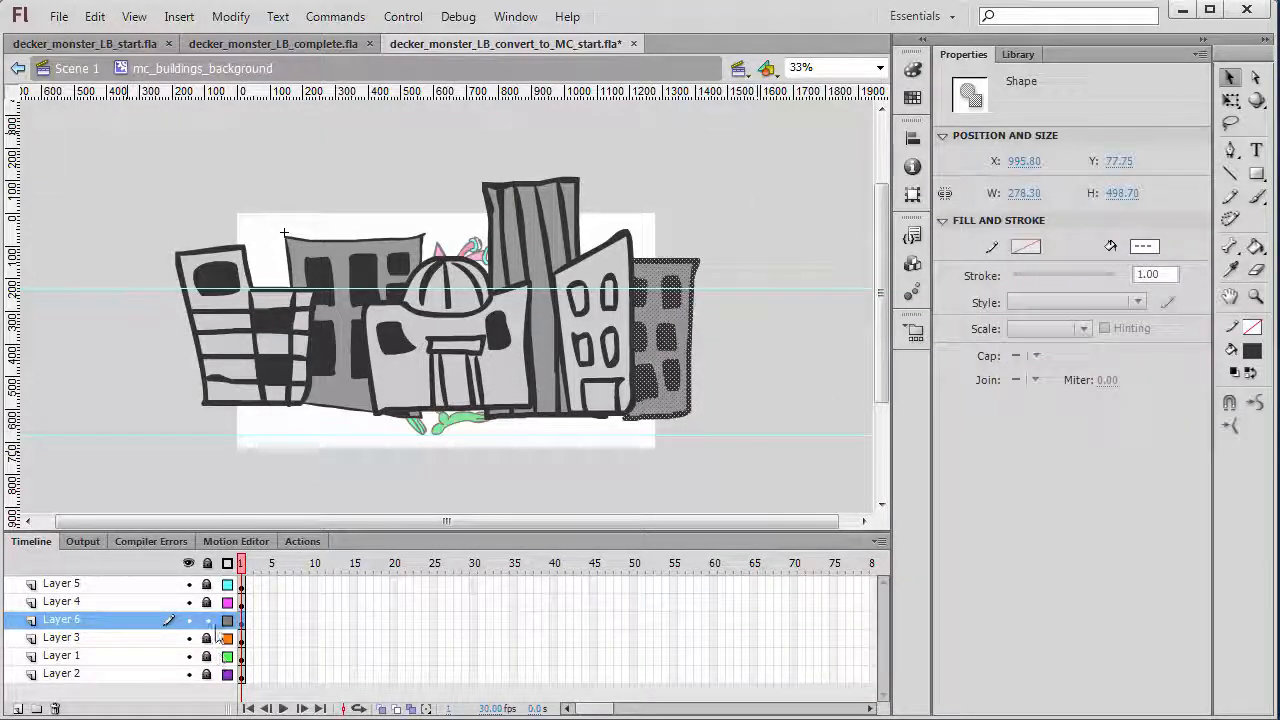
drag(208, 585, 208, 676)
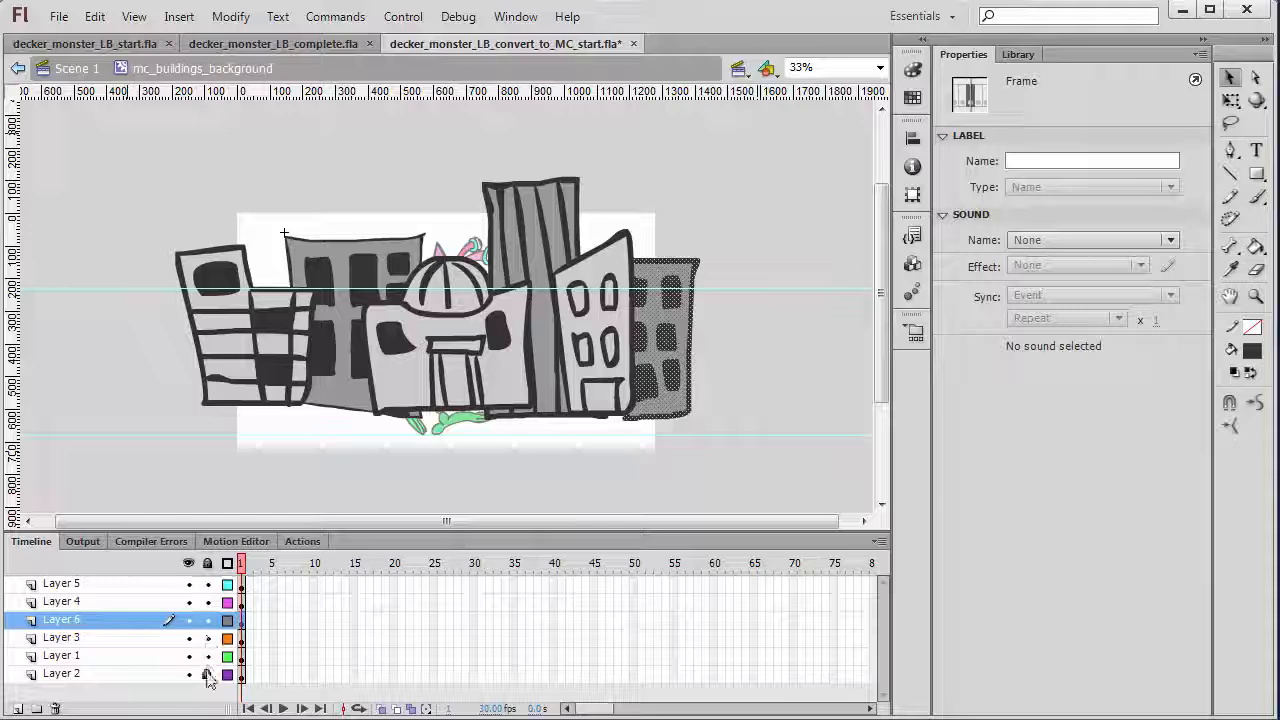
drag(125, 147, 757, 480)
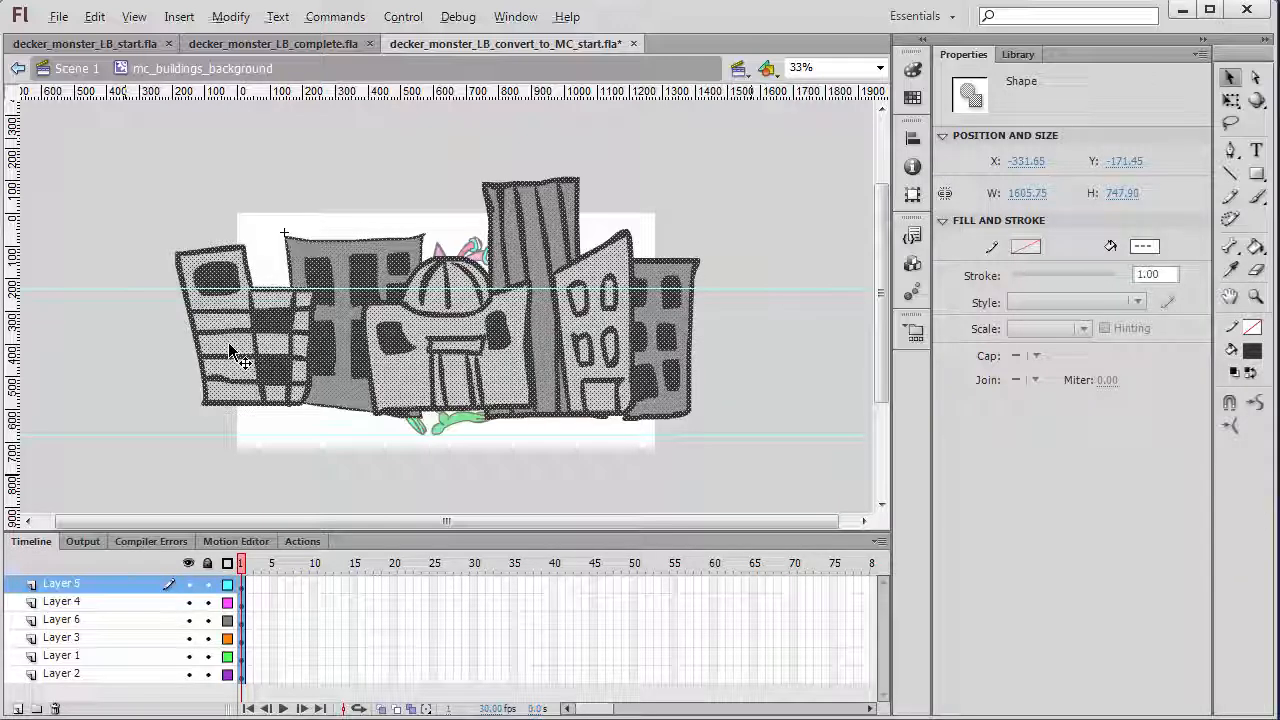
drag(228, 342, 801, 346)
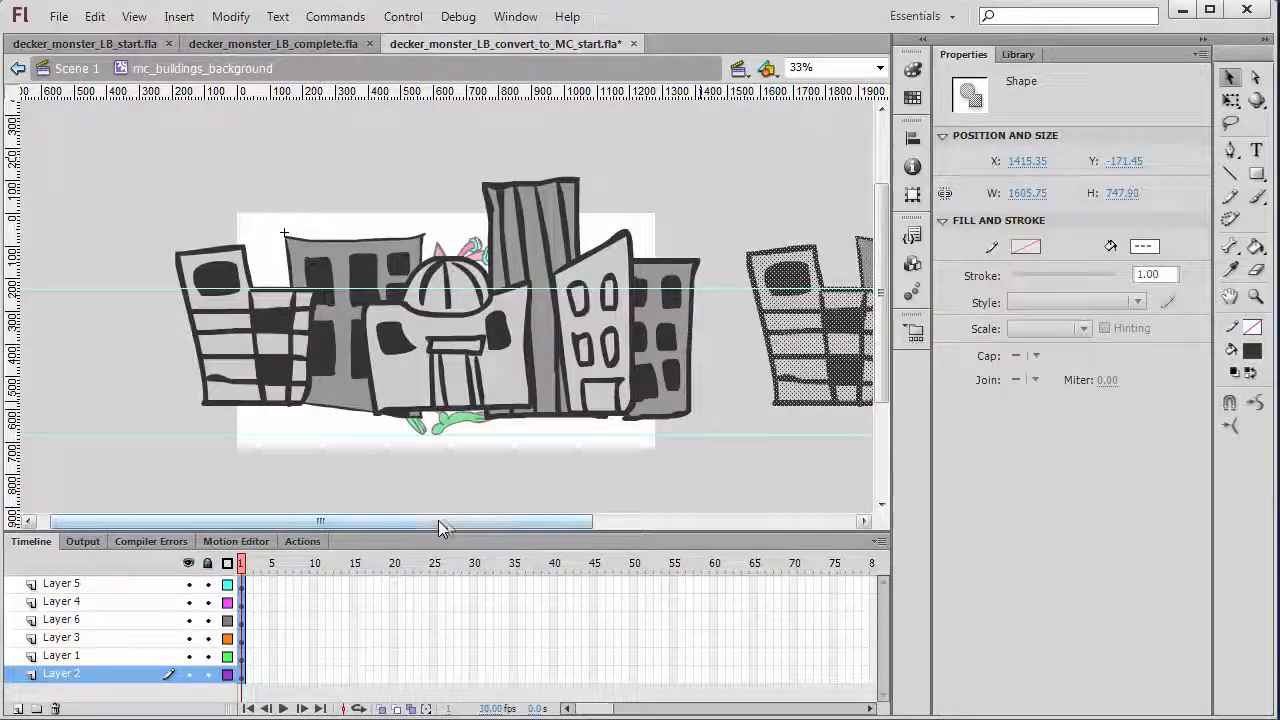
Add a new Layer 7 and move it beneath Layer 2 at the end of the layer stack.
drag(448, 524, 528, 549)
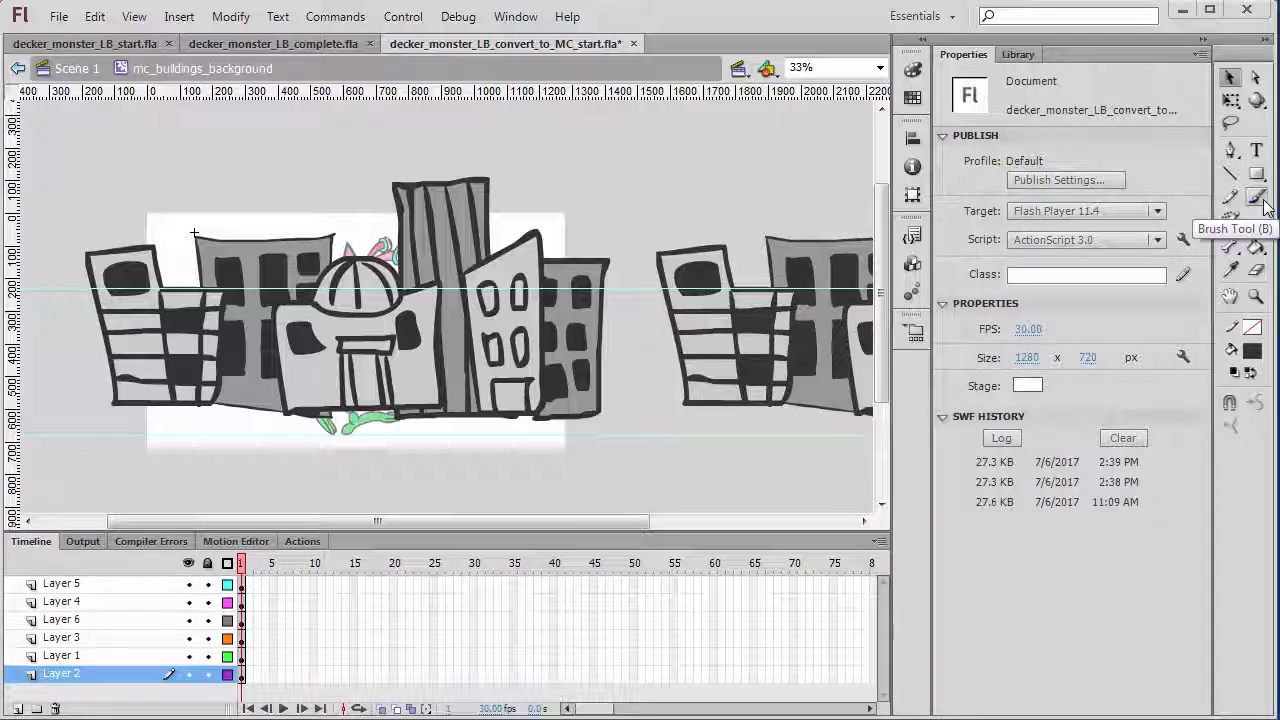
click(1264, 203)
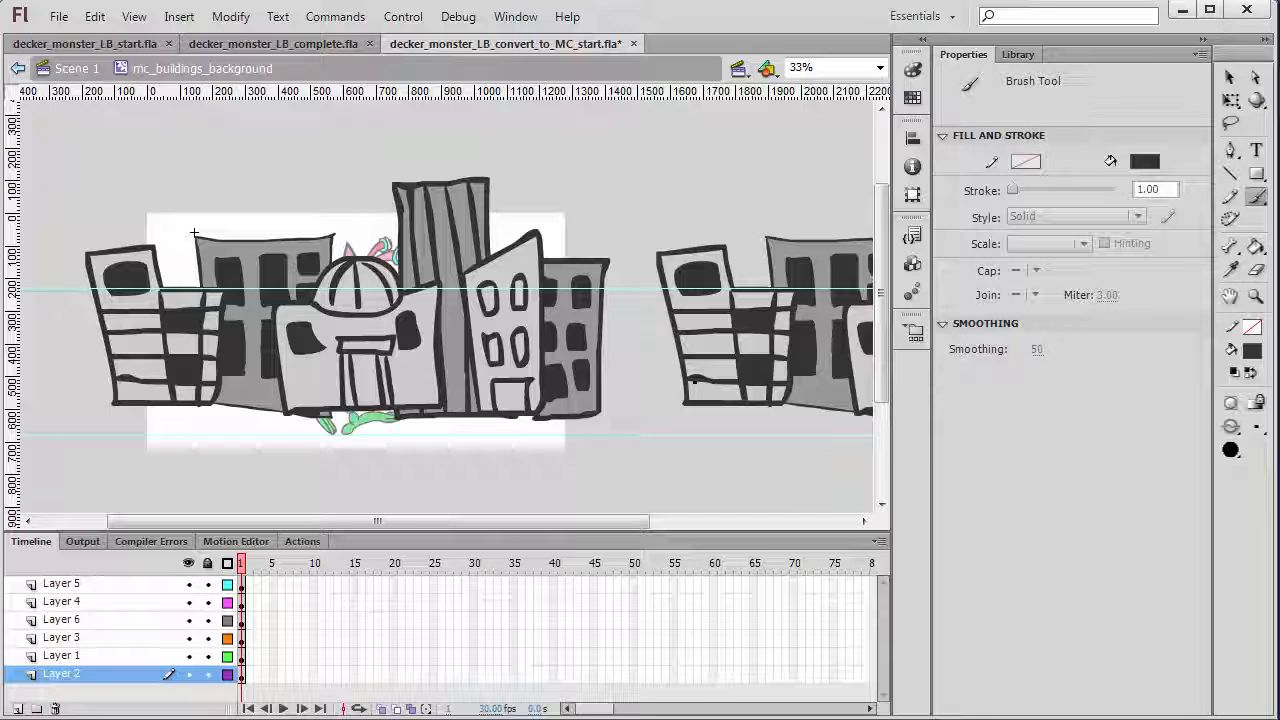
click(18, 708)
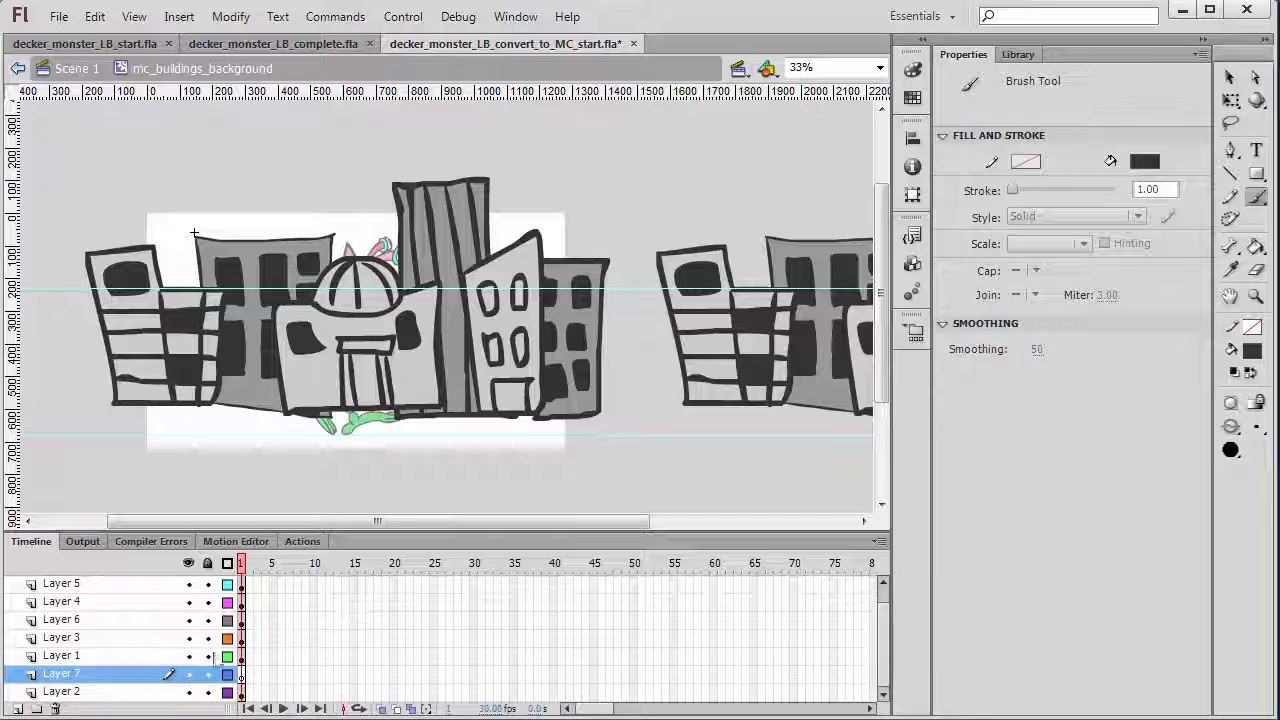
drag(82, 678, 84, 710)
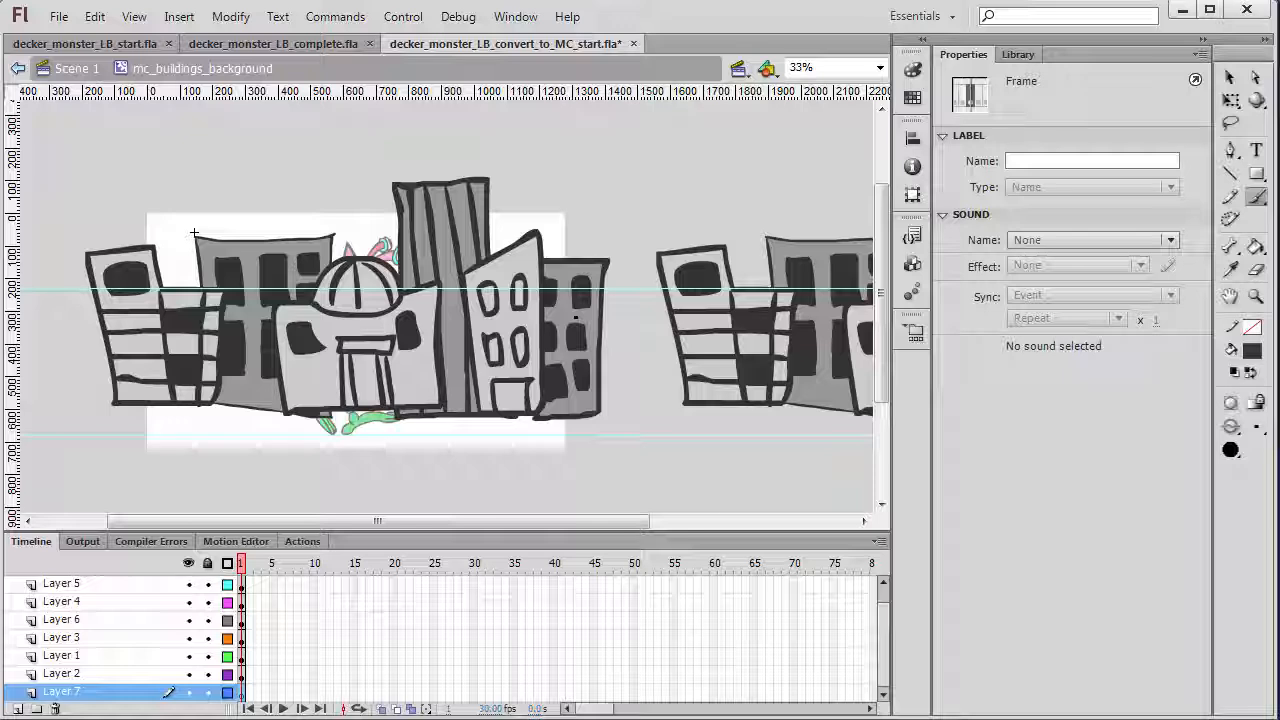
Brush a low connecting building outline across the gap between the two building rows and fill it with medium gray.
drag(577, 316, 630, 312)
mouse_move(680, 284)
mouse_down()
mouse_move(584, 397)
mouse_move(577, 320)
mouse_up()
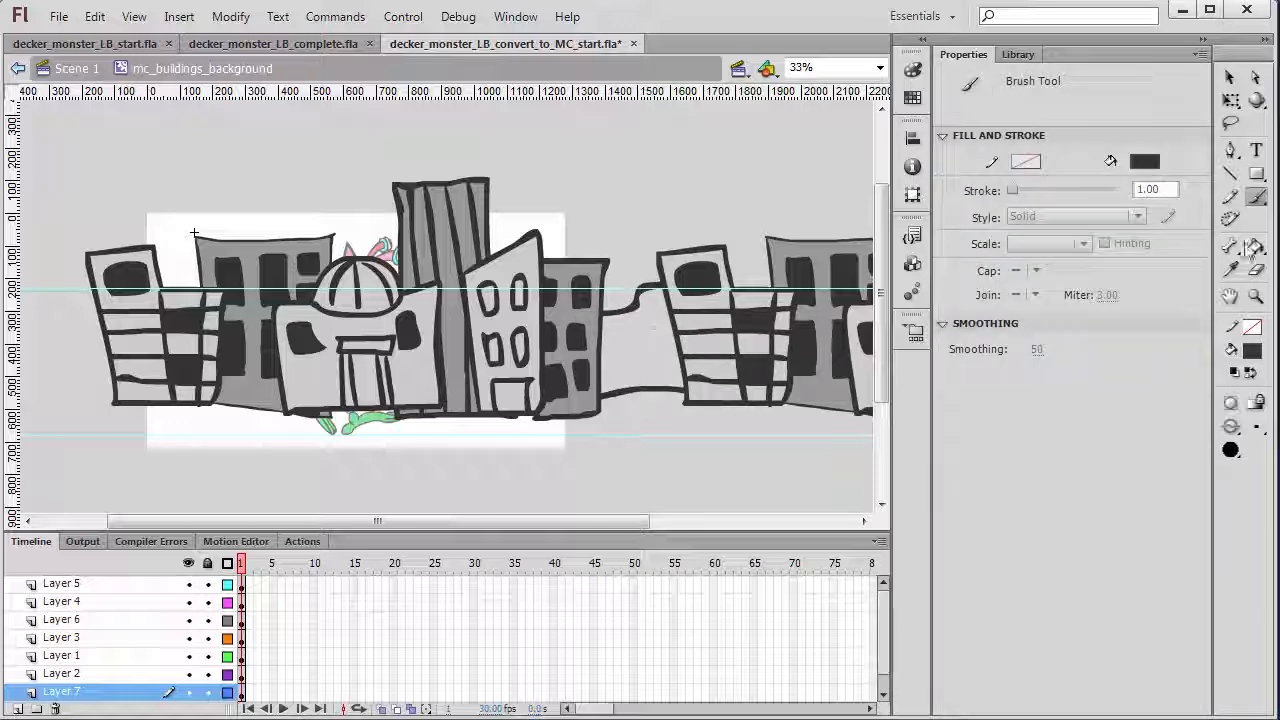
click(1255, 248)
click(1253, 351)
click(984, 436)
click(640, 342)
Brush dark gray window outlines on the connecting building and a small antenna on its roof.
click(1256, 198)
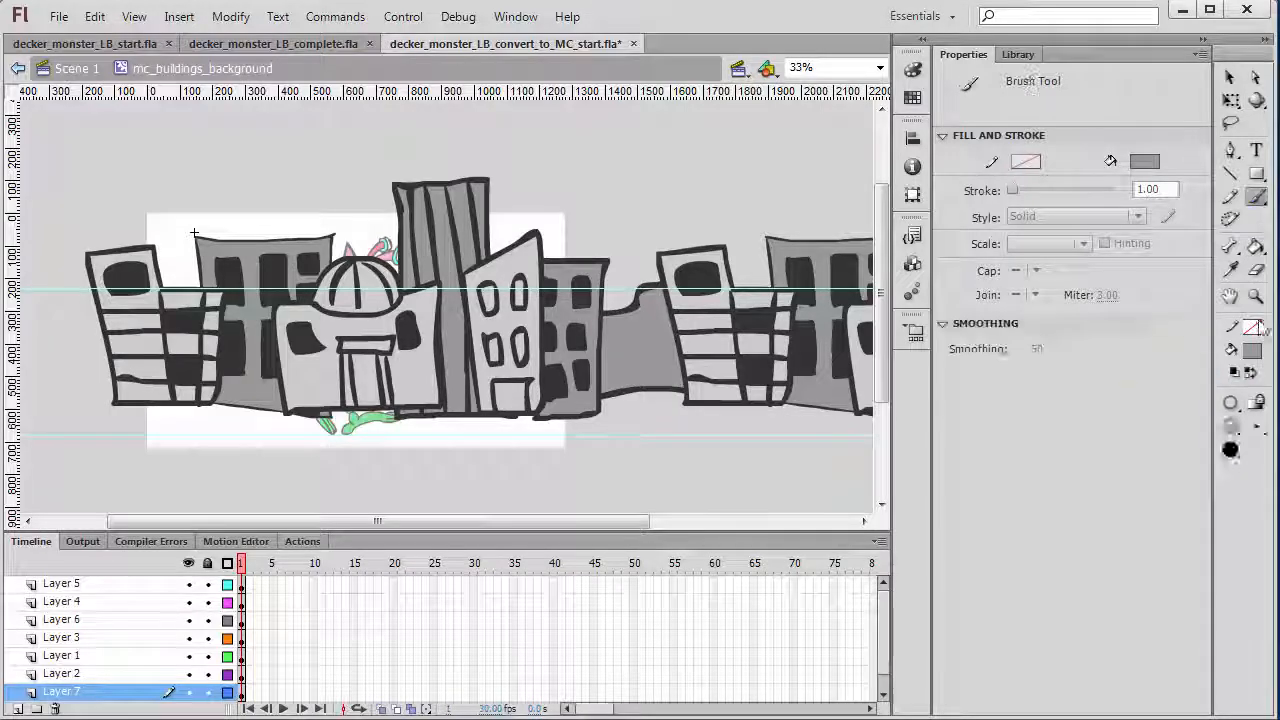
click(1253, 351)
click(982, 408)
mouse_move(609, 328)
mouse_down()
mouse_move(638, 345)
mouse_move(611, 330)
mouse_move(613, 366)
mouse_up()
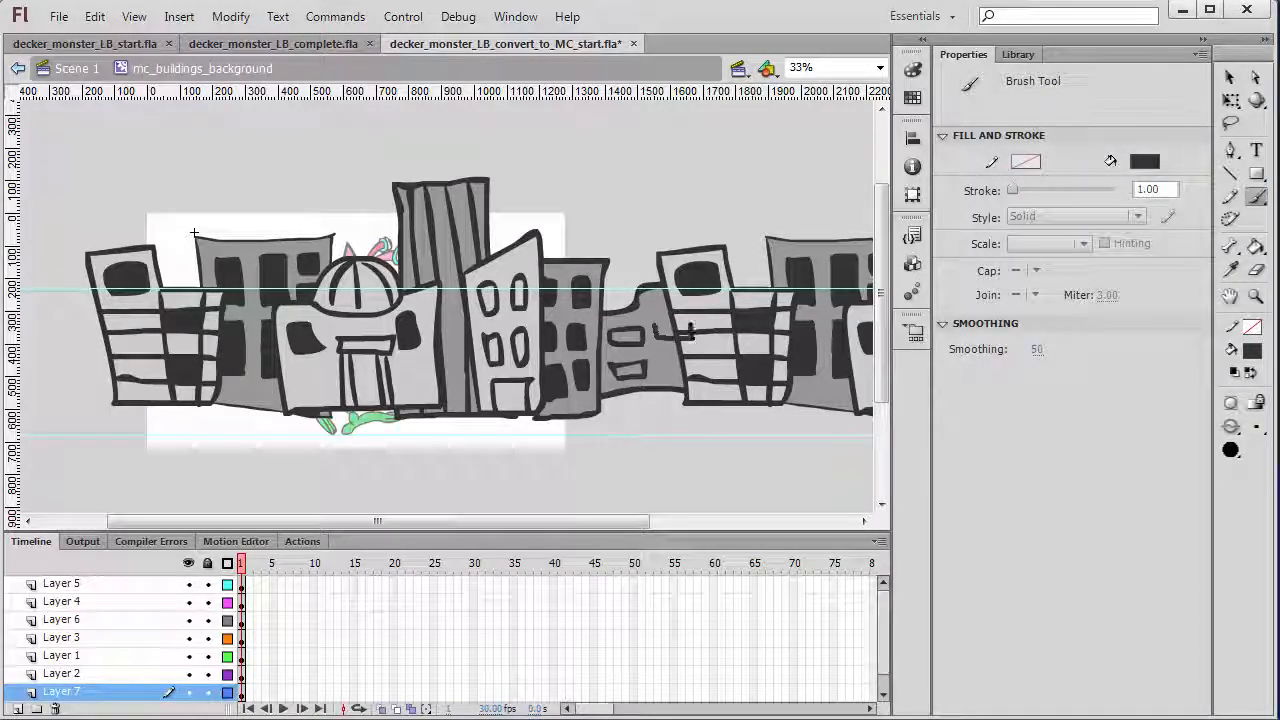
drag(660, 372, 658, 358)
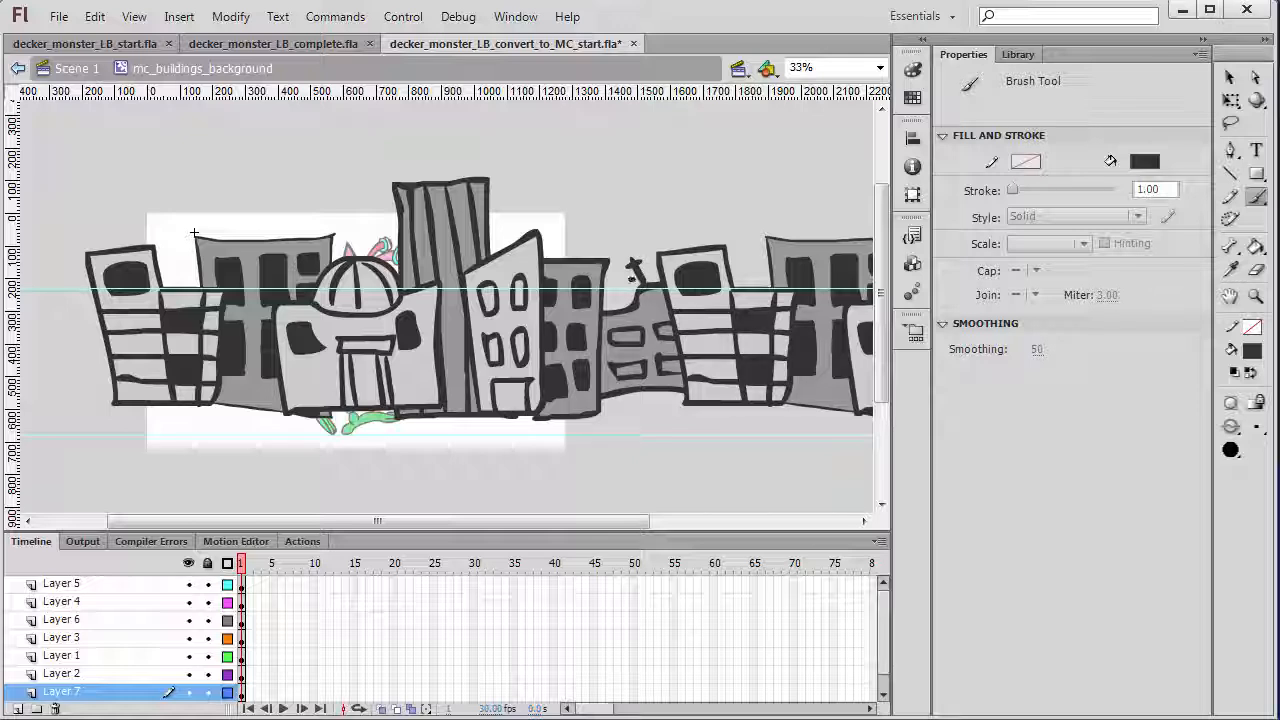
Select all the buildings and convert them to a movie clip symbol named mc_all_buildings.
click(1230, 77)
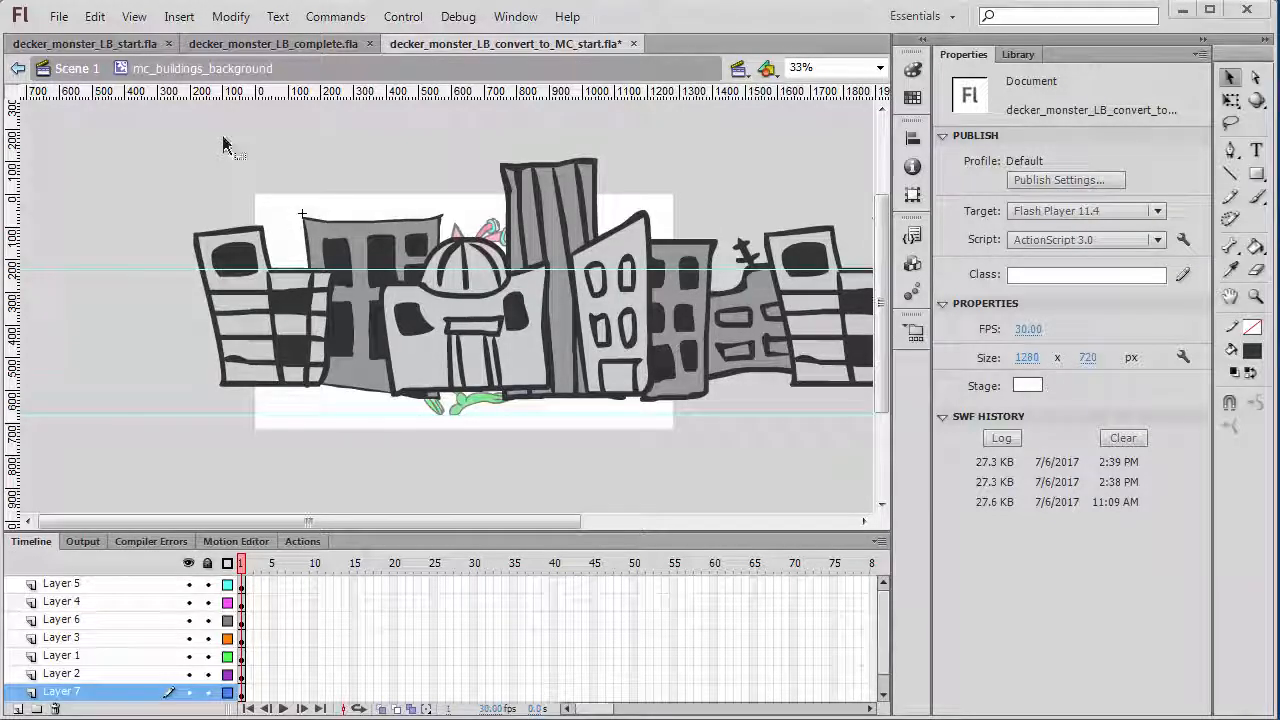
key(ctrl+minus)
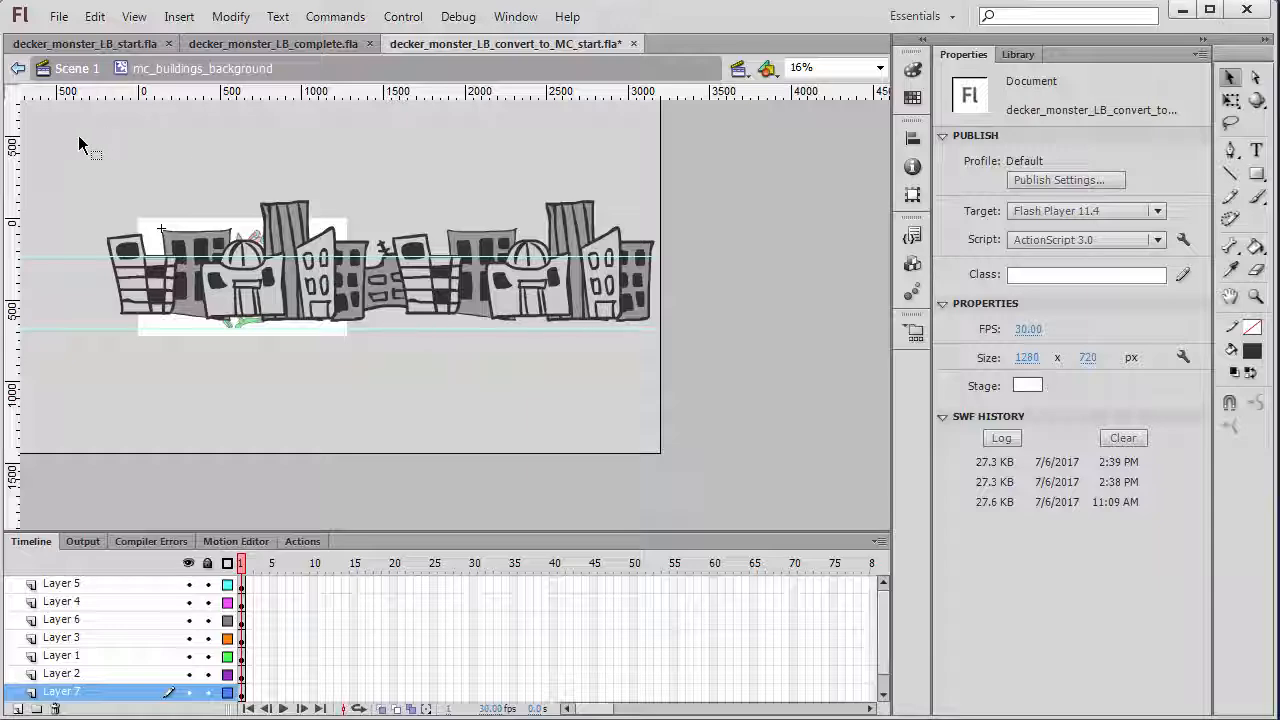
drag(77, 137, 663, 380)
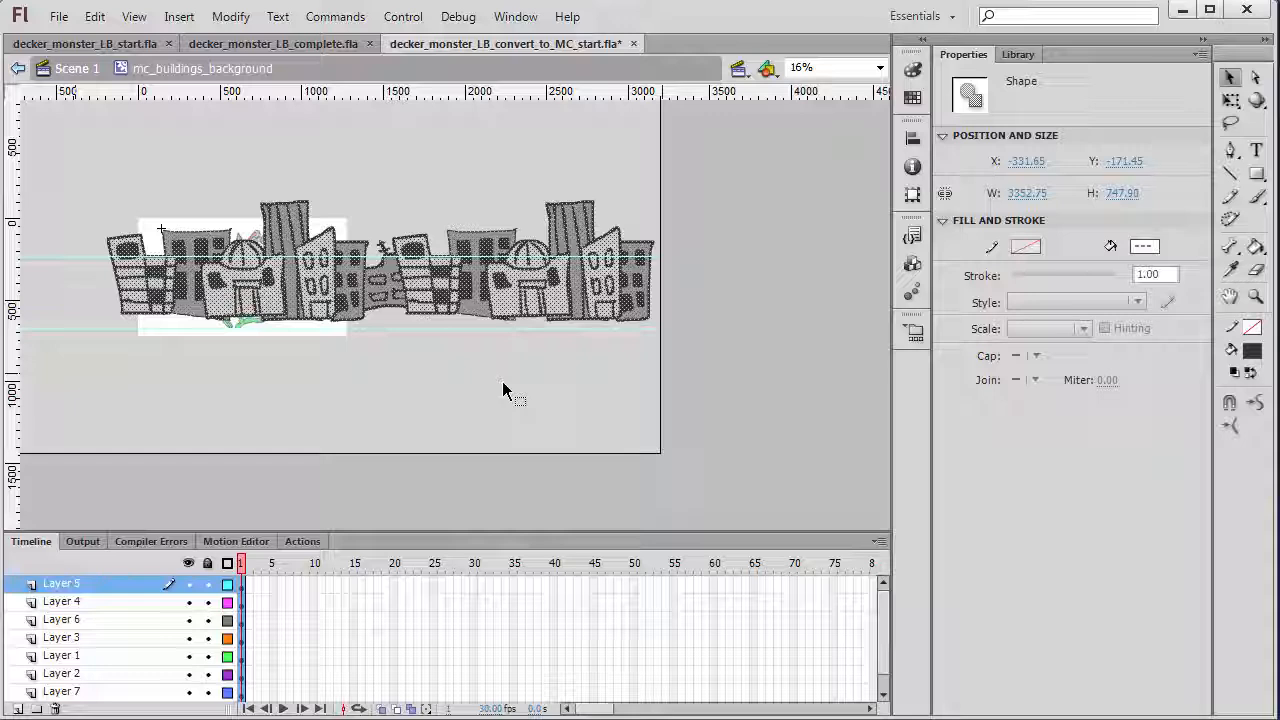
click(229, 17)
click(262, 69)
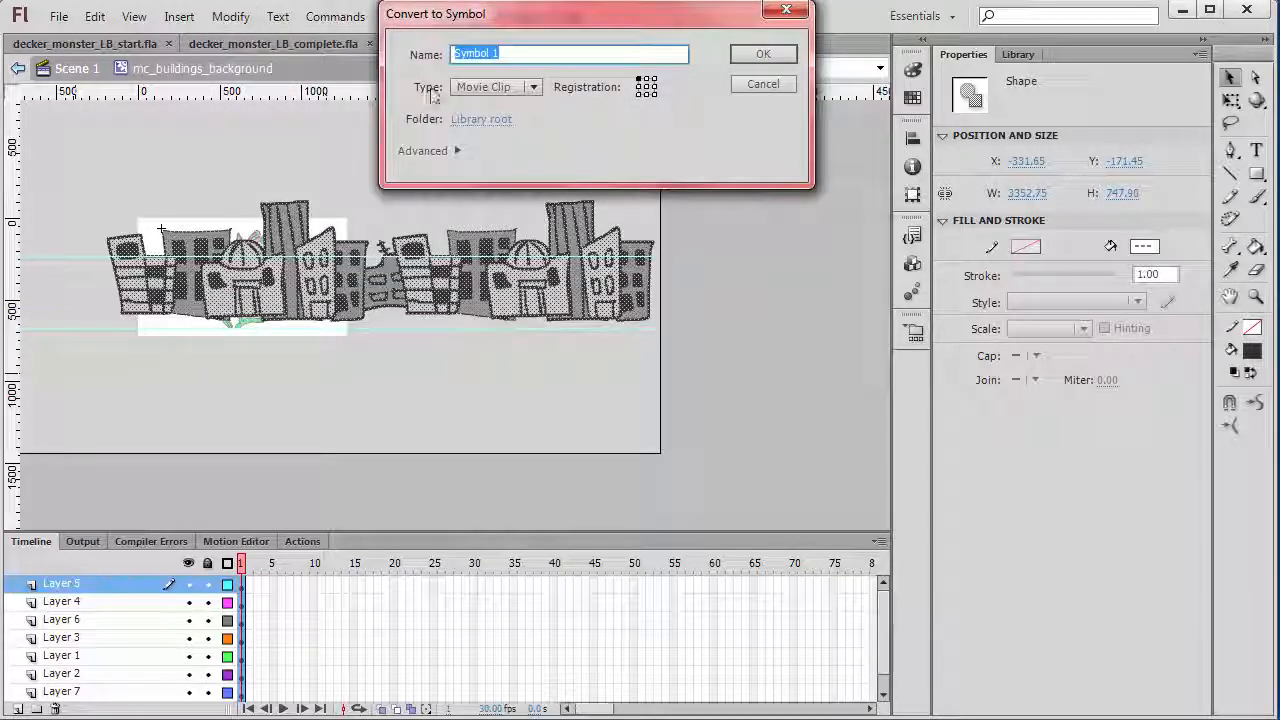
text(mc)
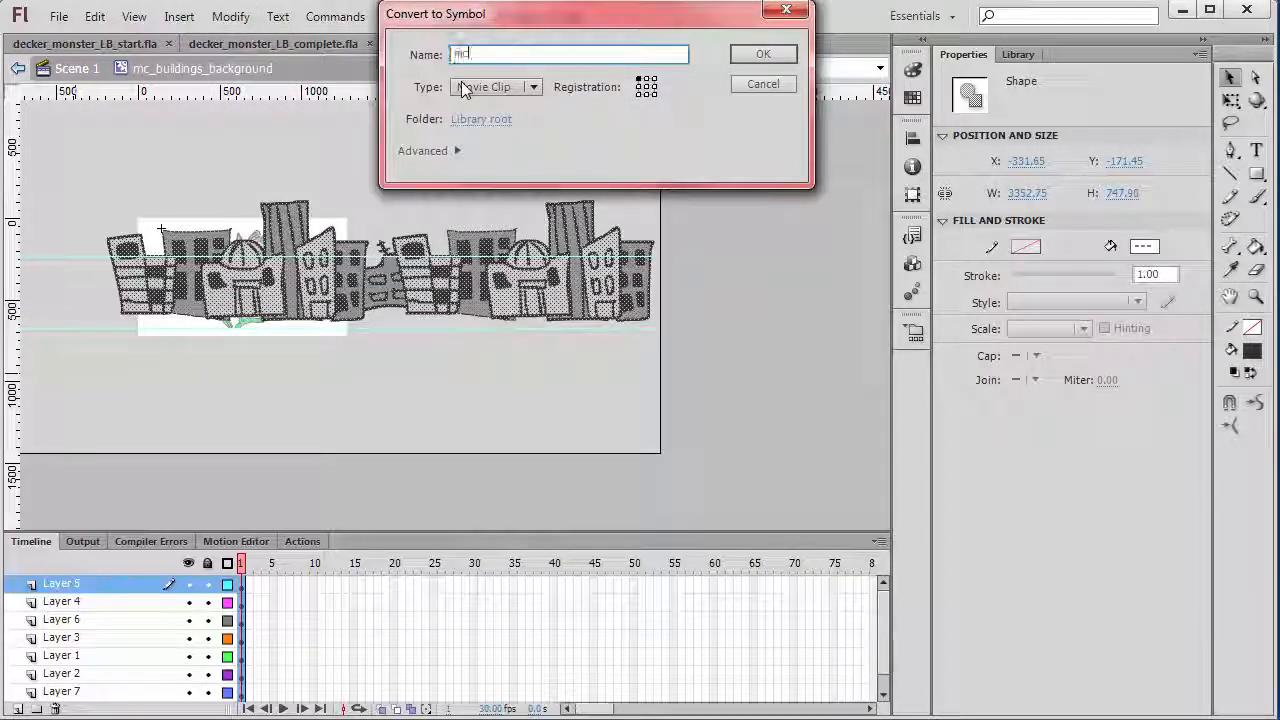
text(_all_)
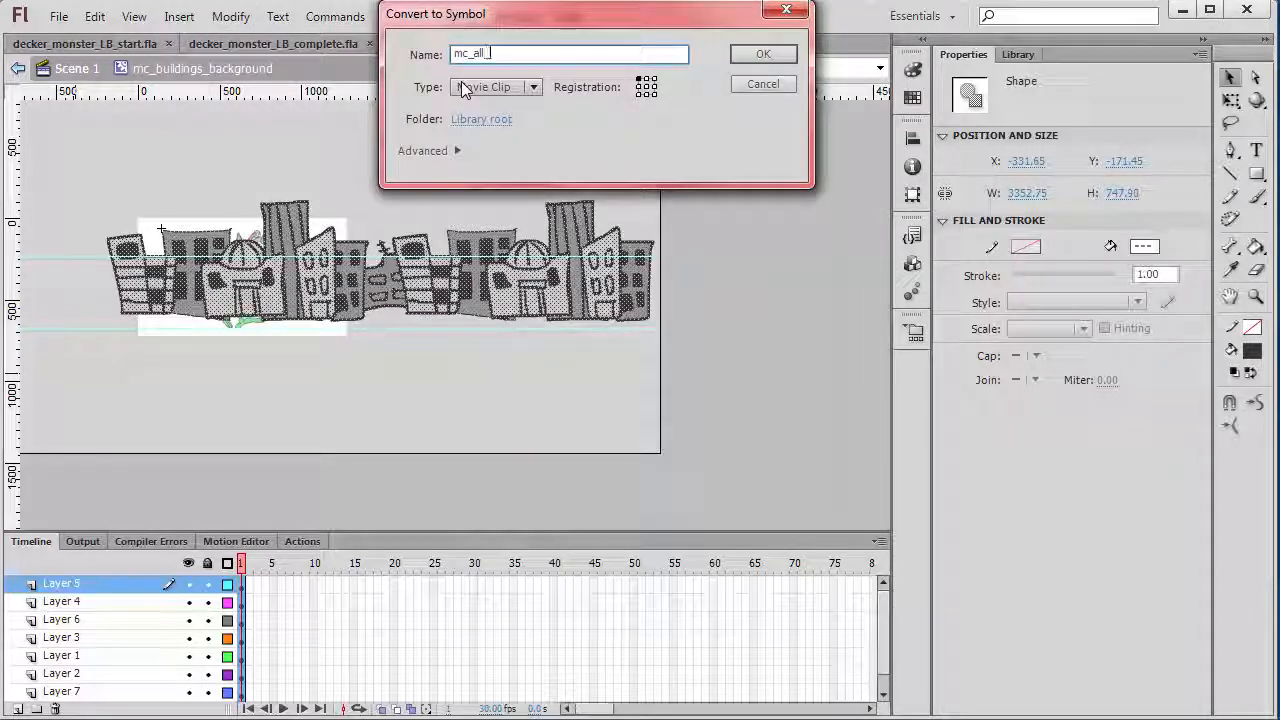
text(buildings)
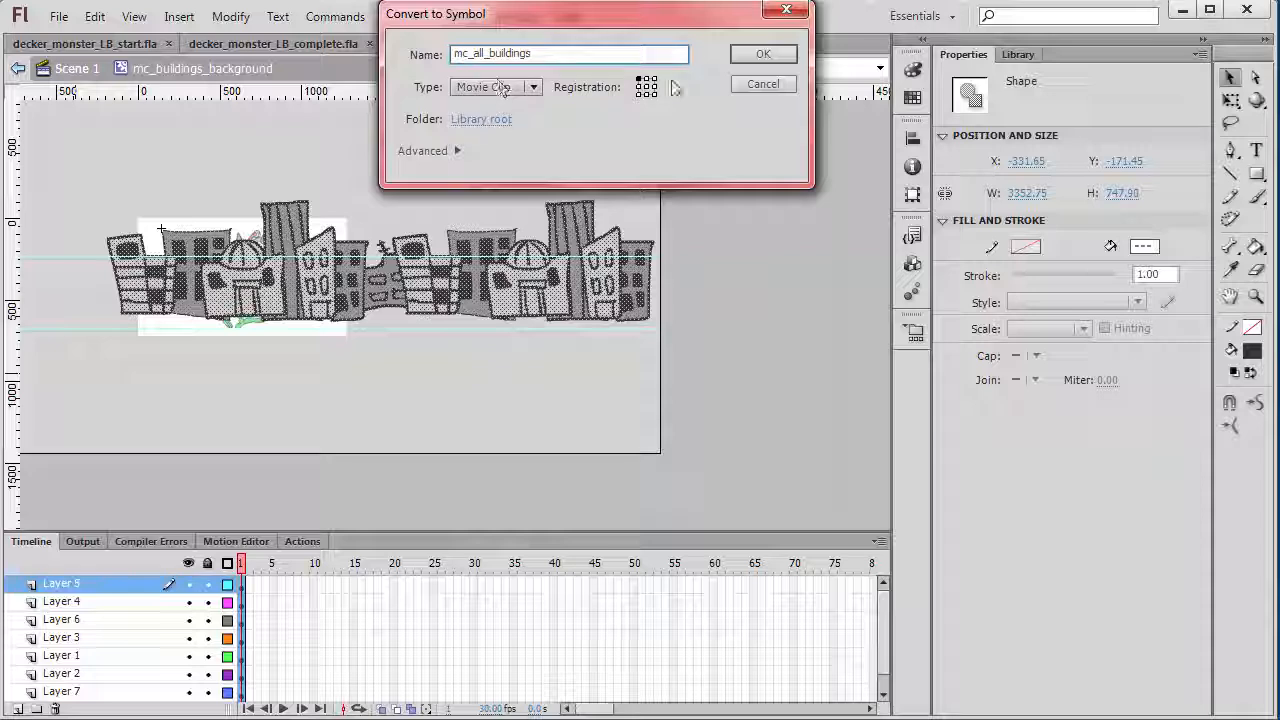
click(760, 55)
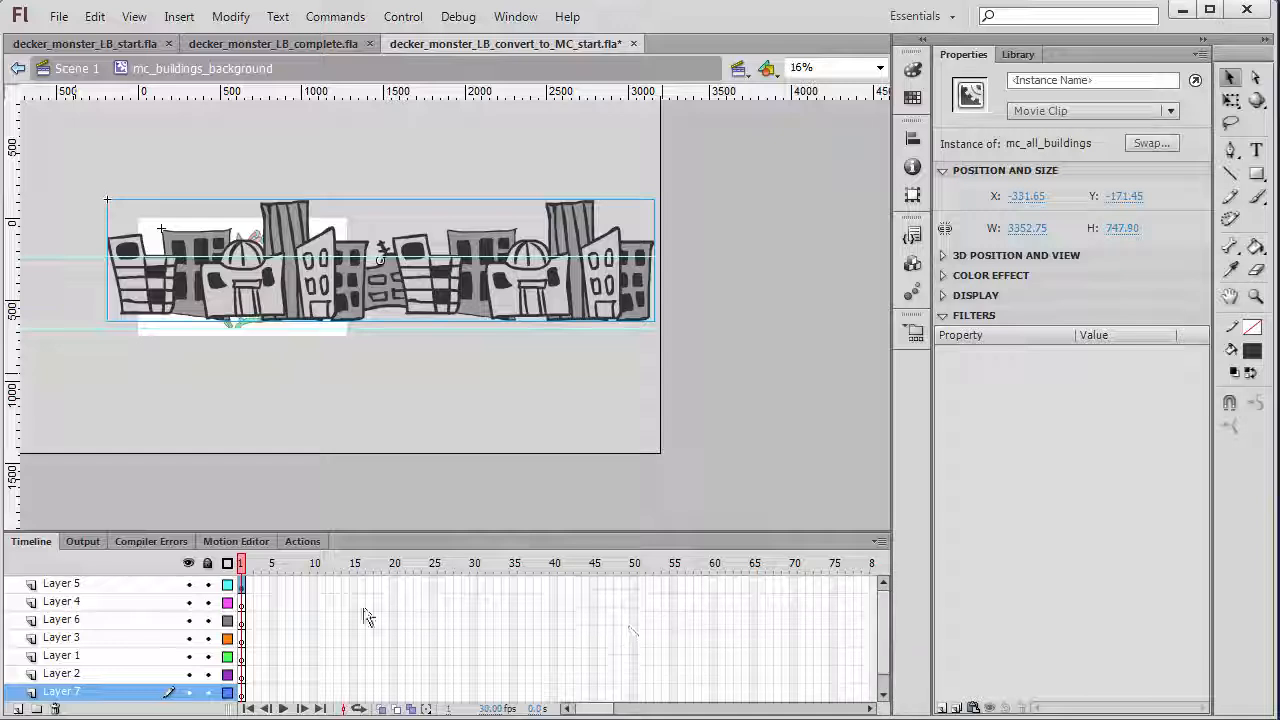
Delete the emptied Layers 4, 6, 3, 1, 2 and 7, keeping only Layer 5 with the buildings clip.
drag(666, 537, 673, 443)
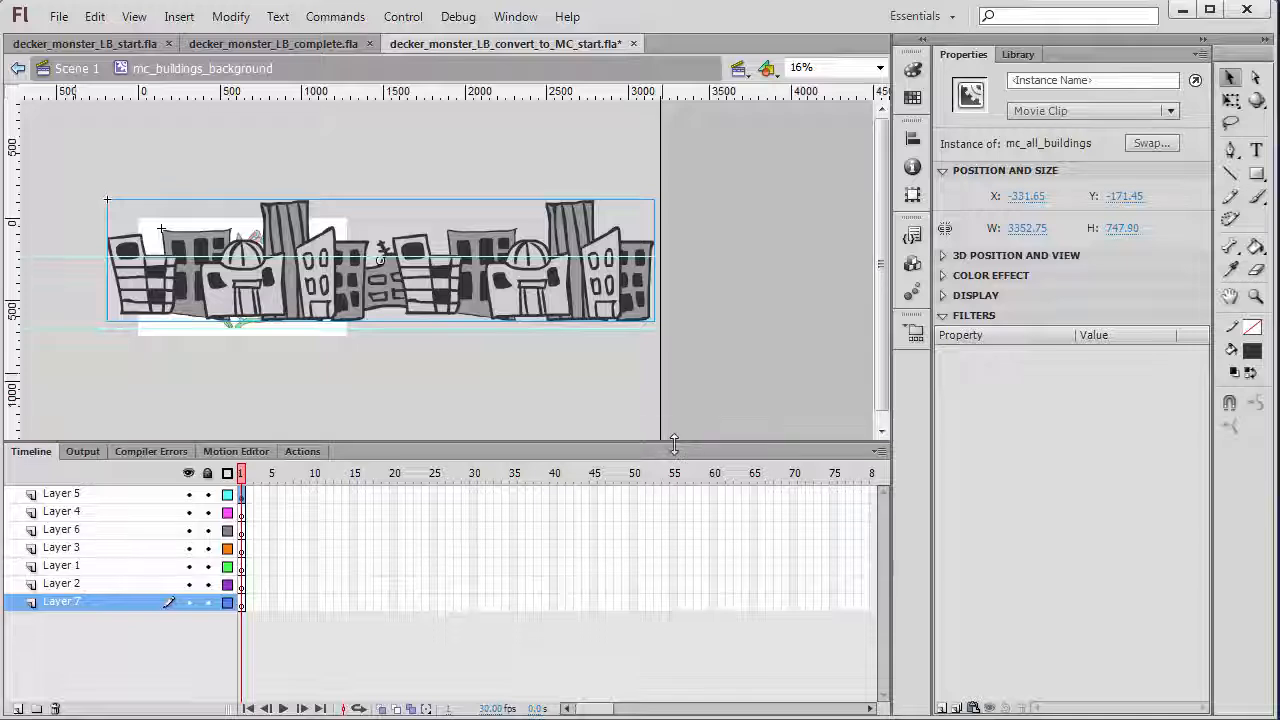
click(296, 512)
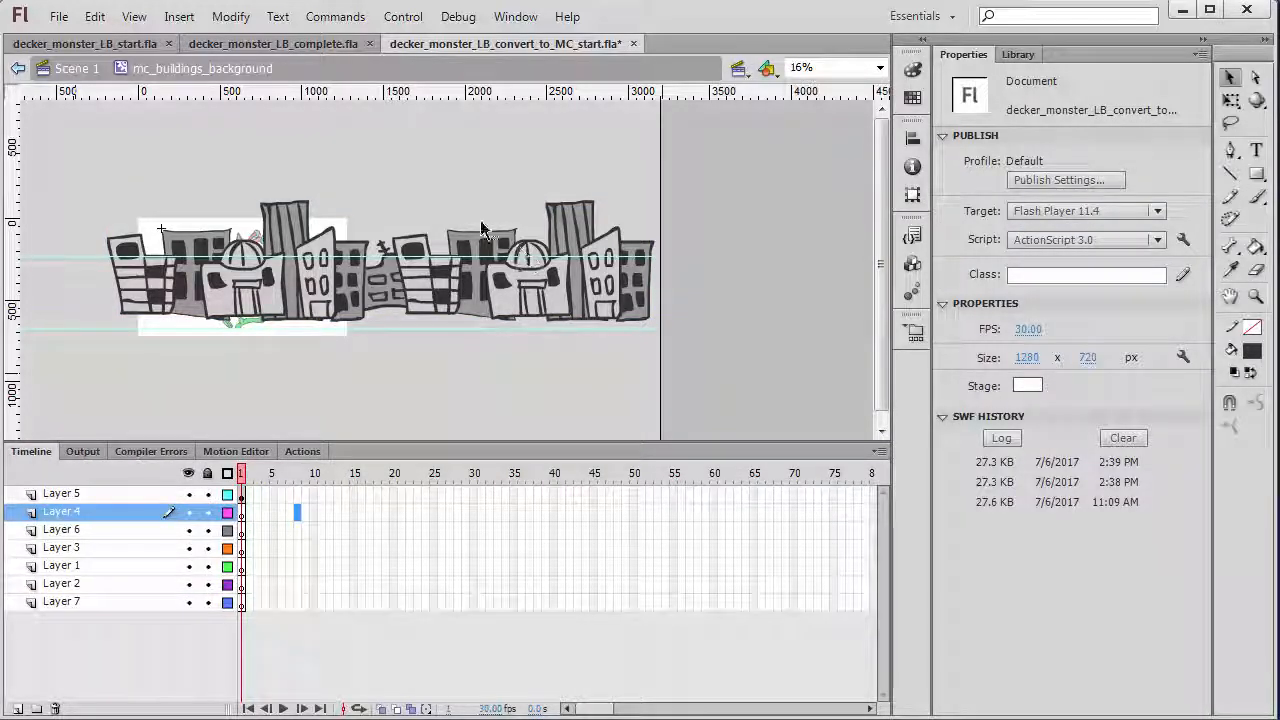
click(484, 277)
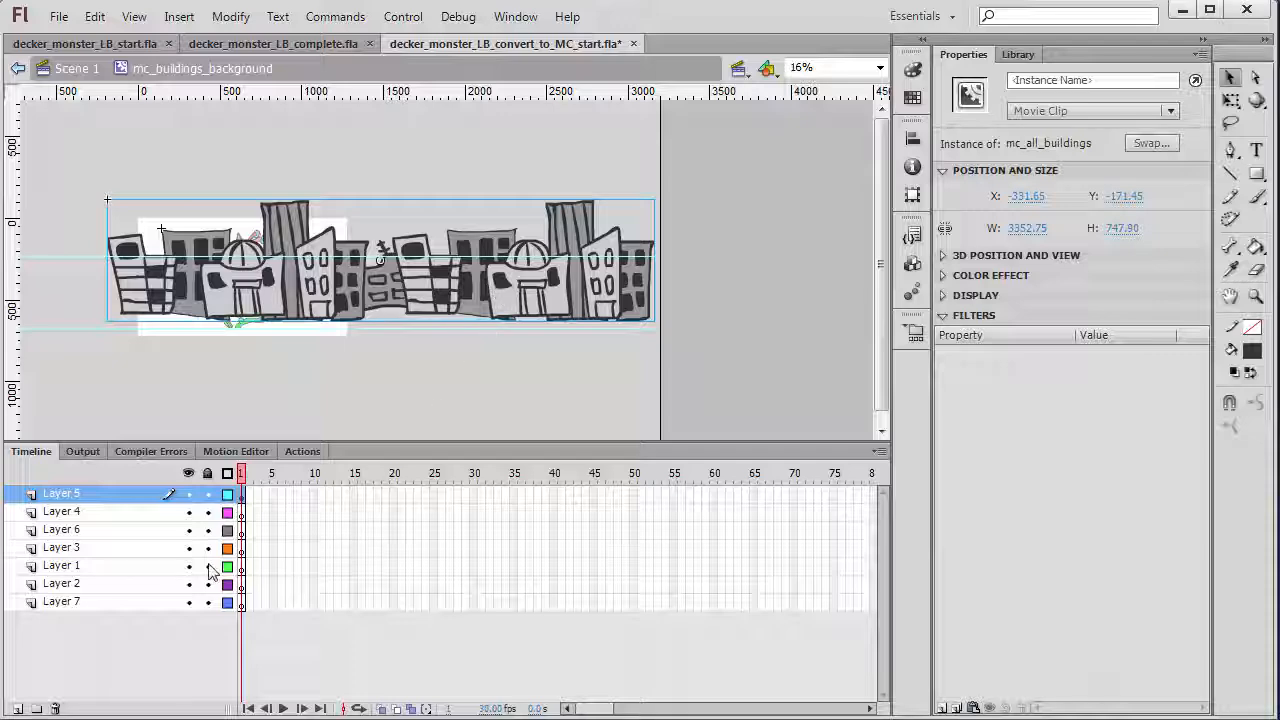
click(85, 512)
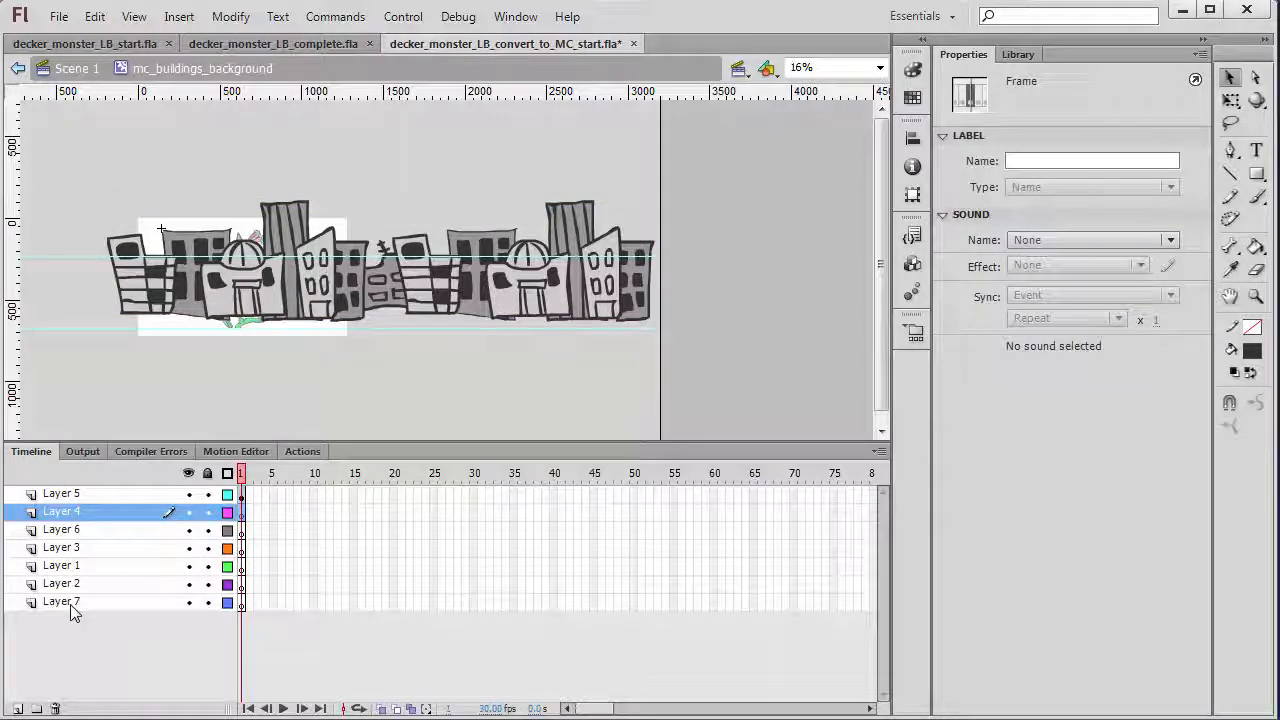
shift+click(85, 604)
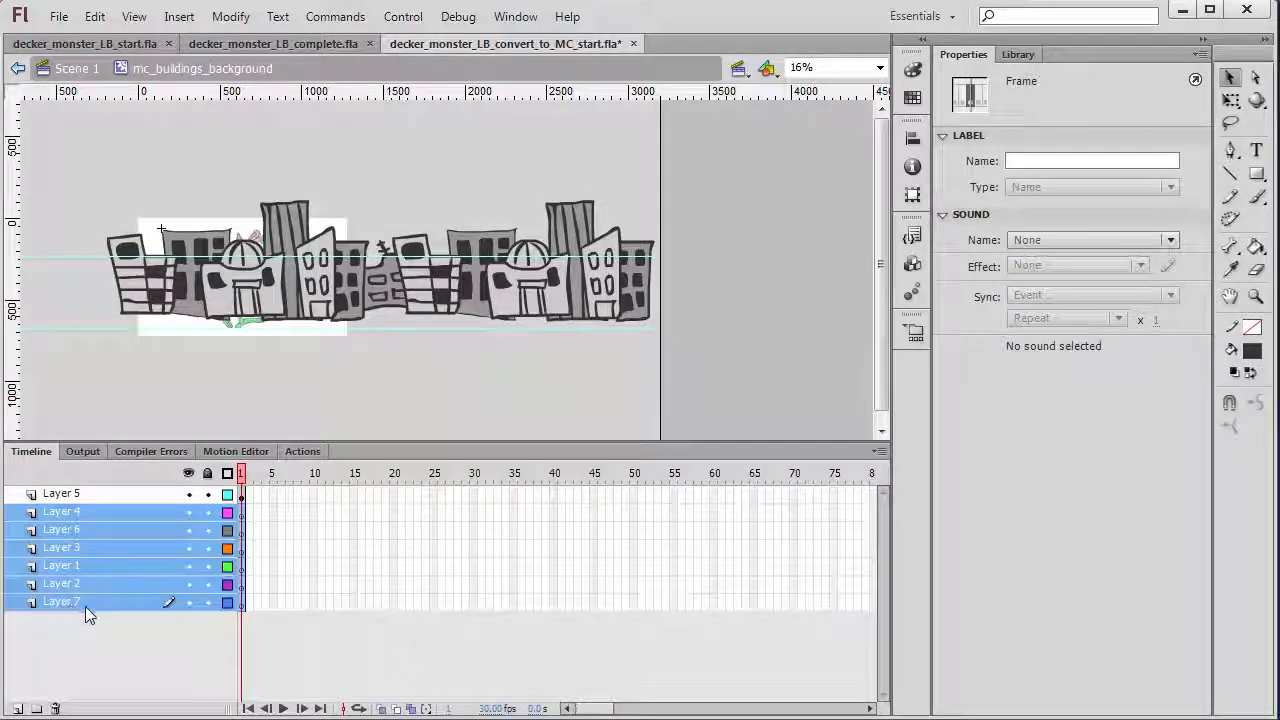
click(56, 708)
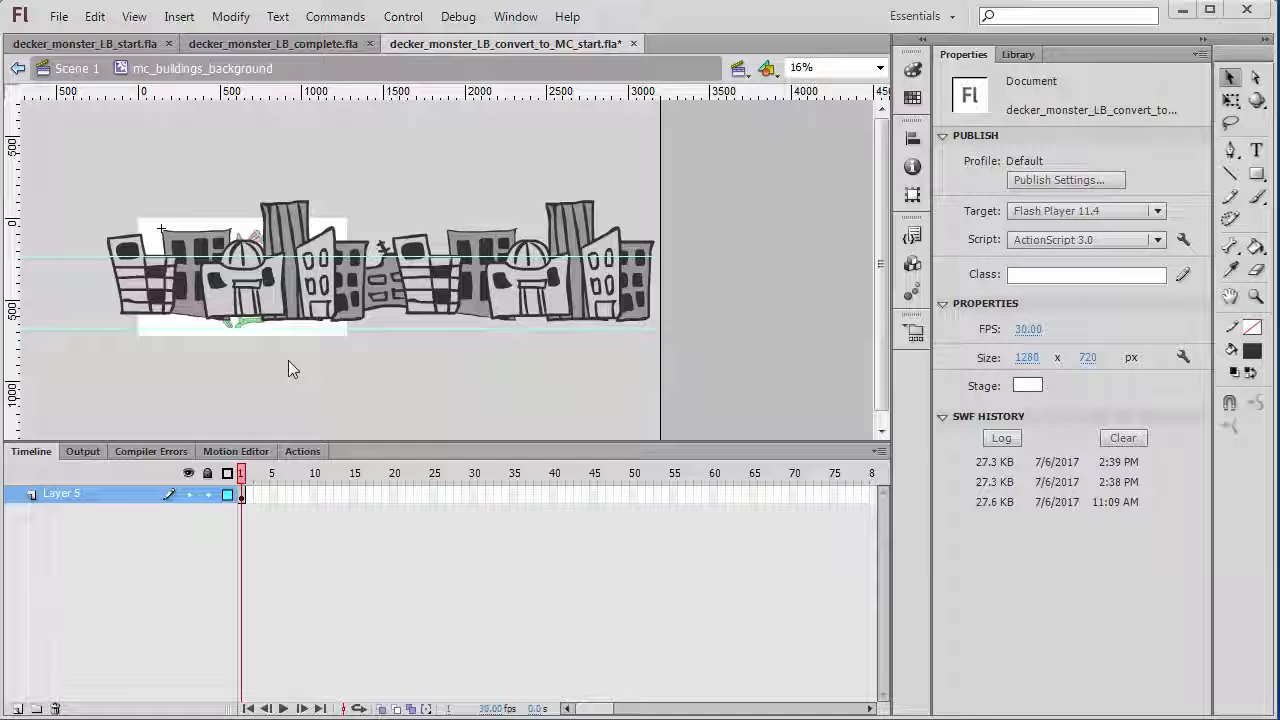
Rename Layer 5 as buildings and duplicate the layer.
double_click(70, 497)
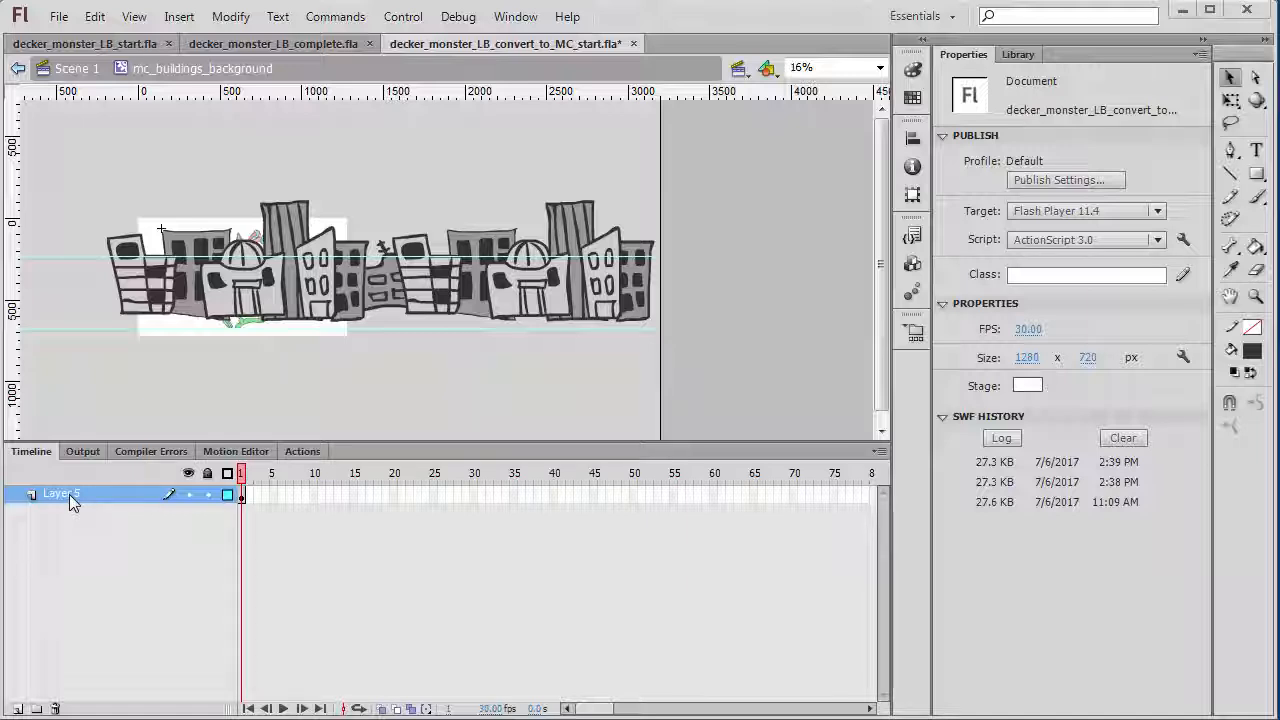
double_click(69, 494)
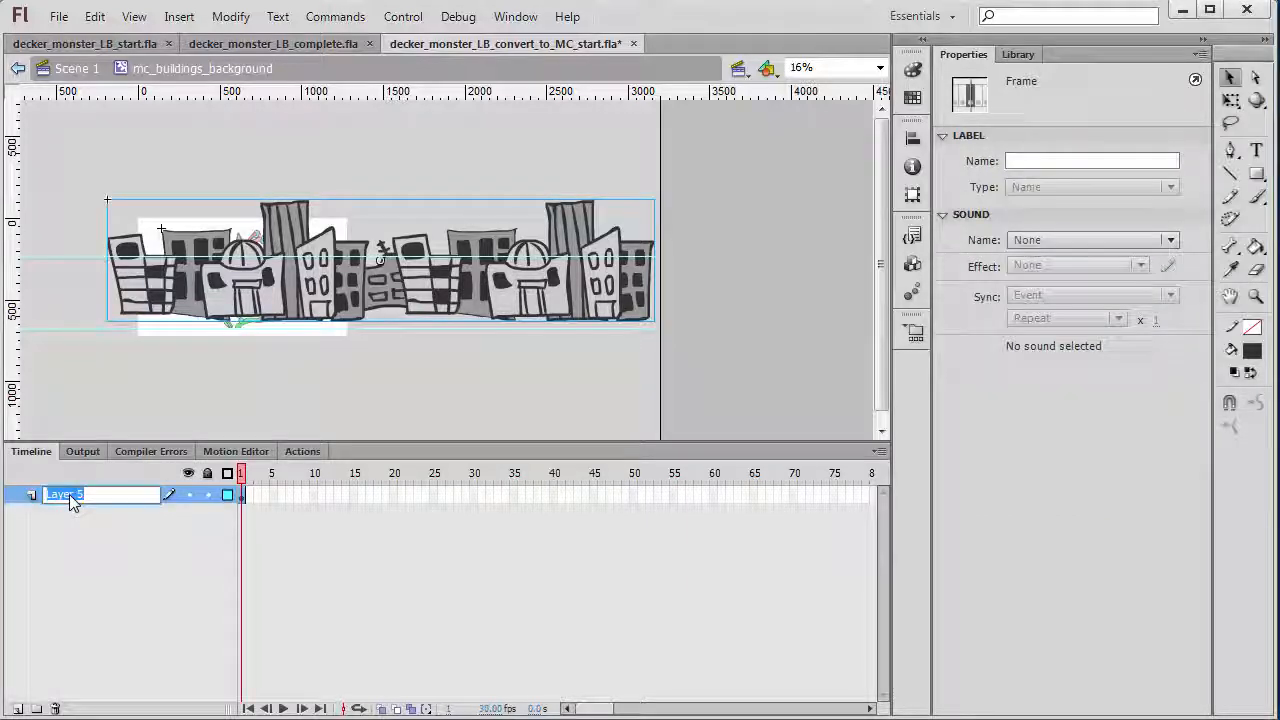
text(buildings)
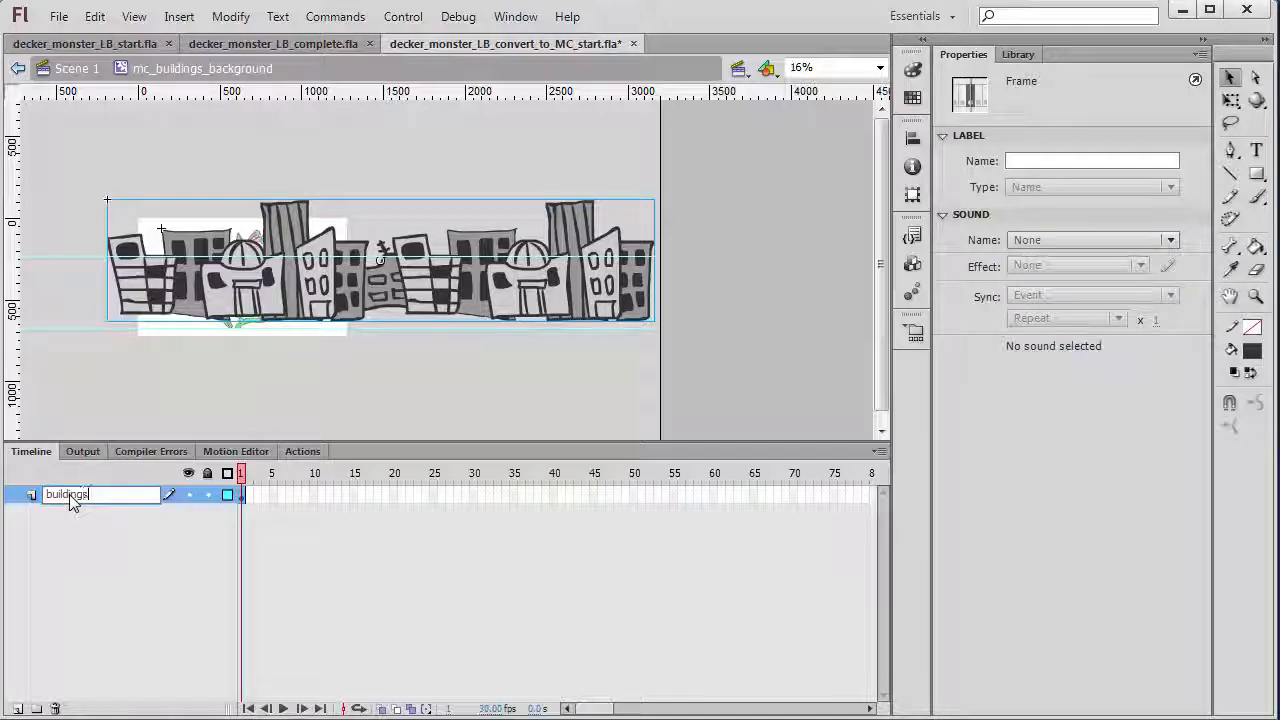
click(120, 528)
right_click(73, 497)
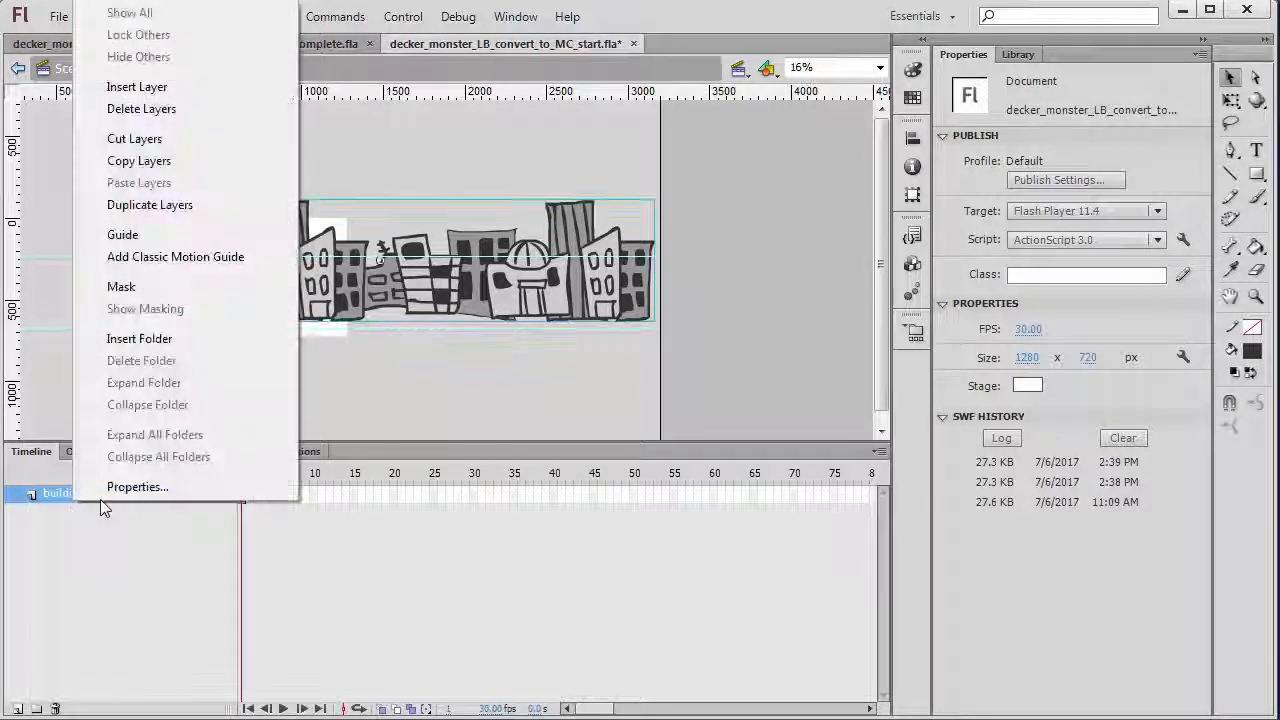
click(150, 205)
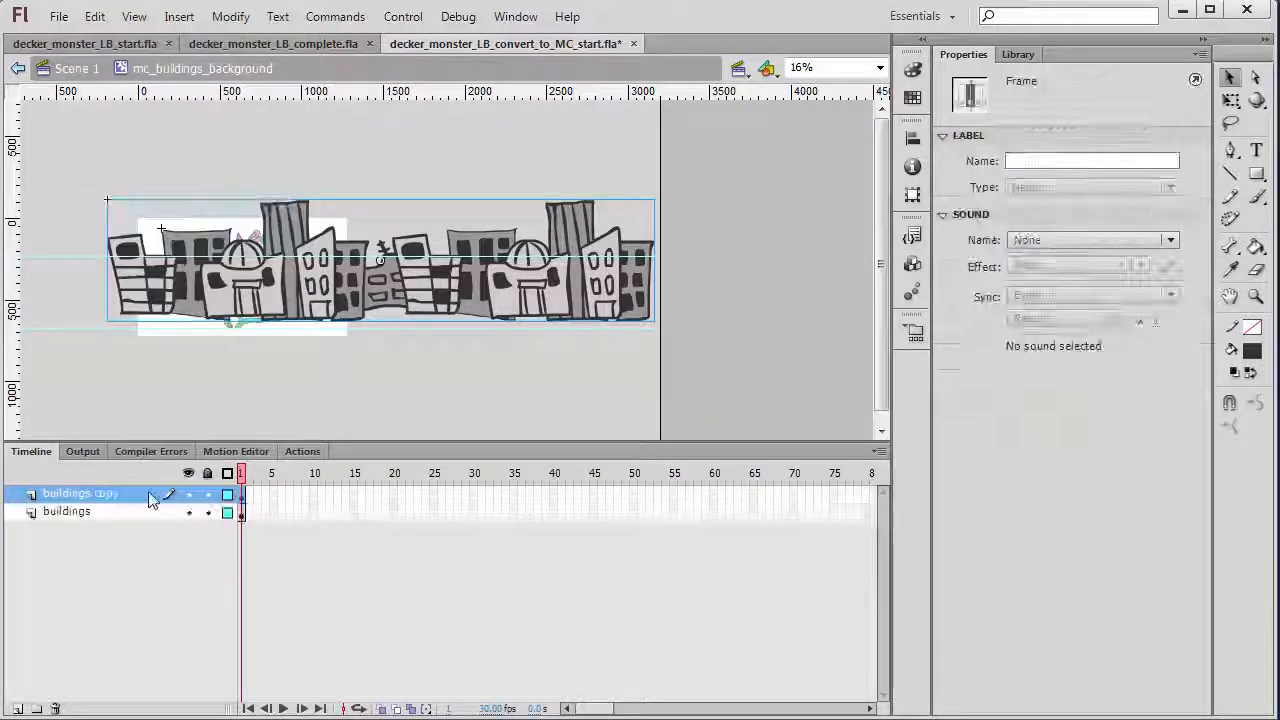
Rename the duplicated layer as buildings guide and turn it into a guide layer.
double_click(120, 495)
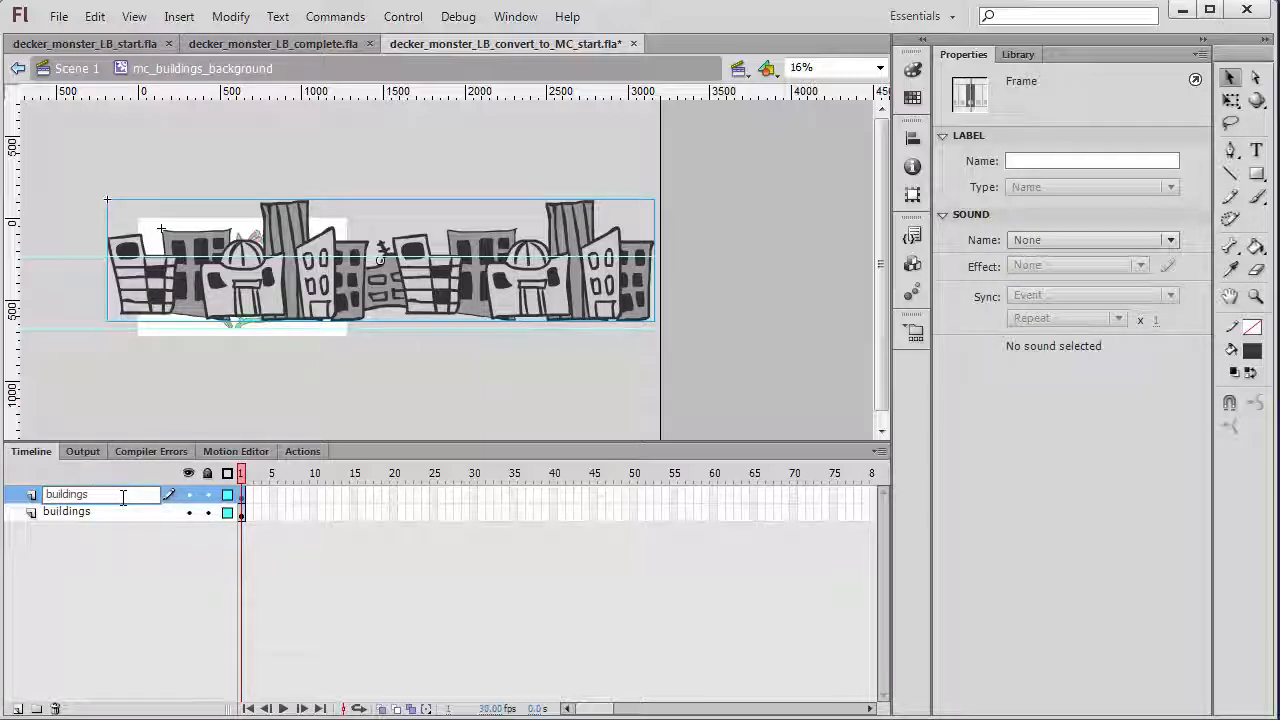
click(200, 574)
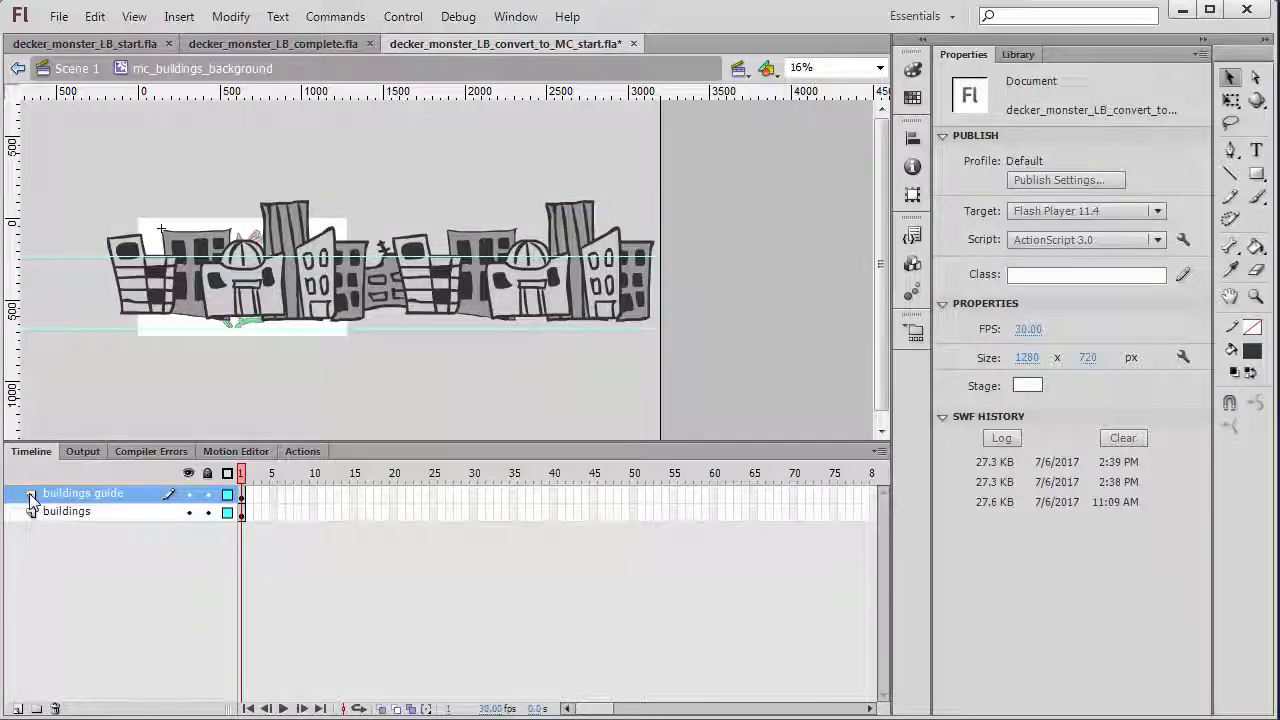
right_click(31, 498)
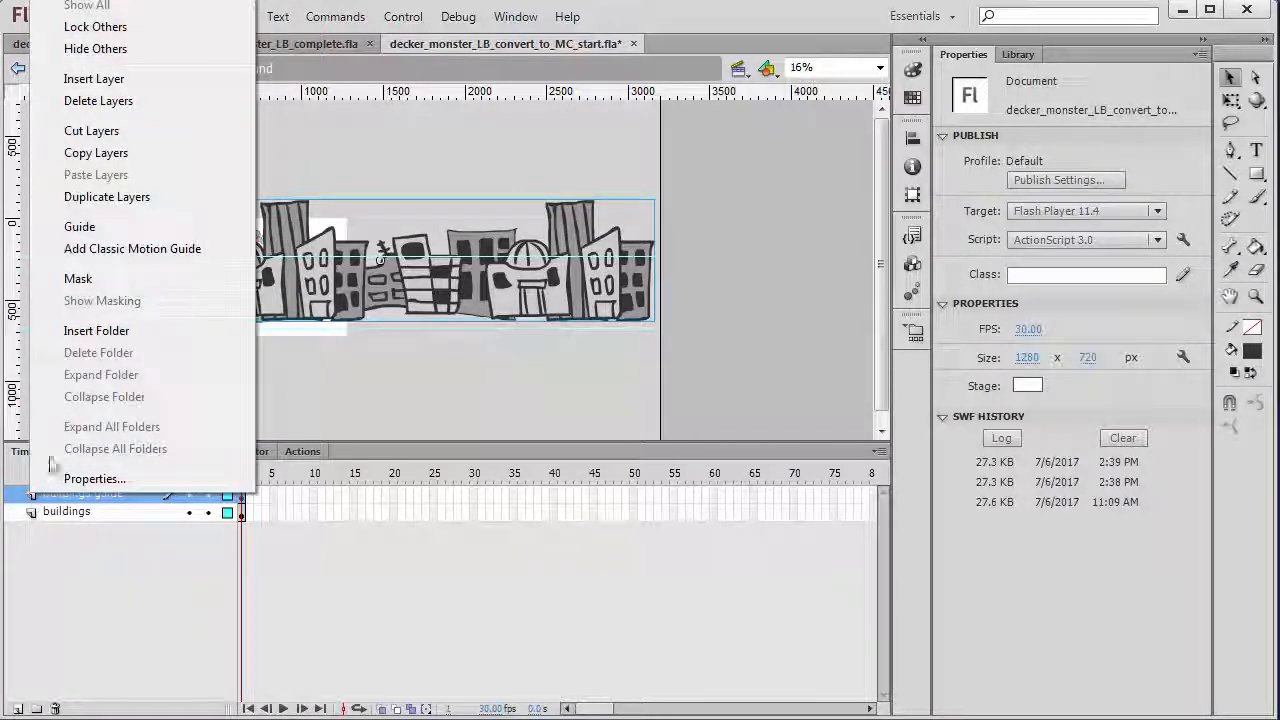
click(98, 227)
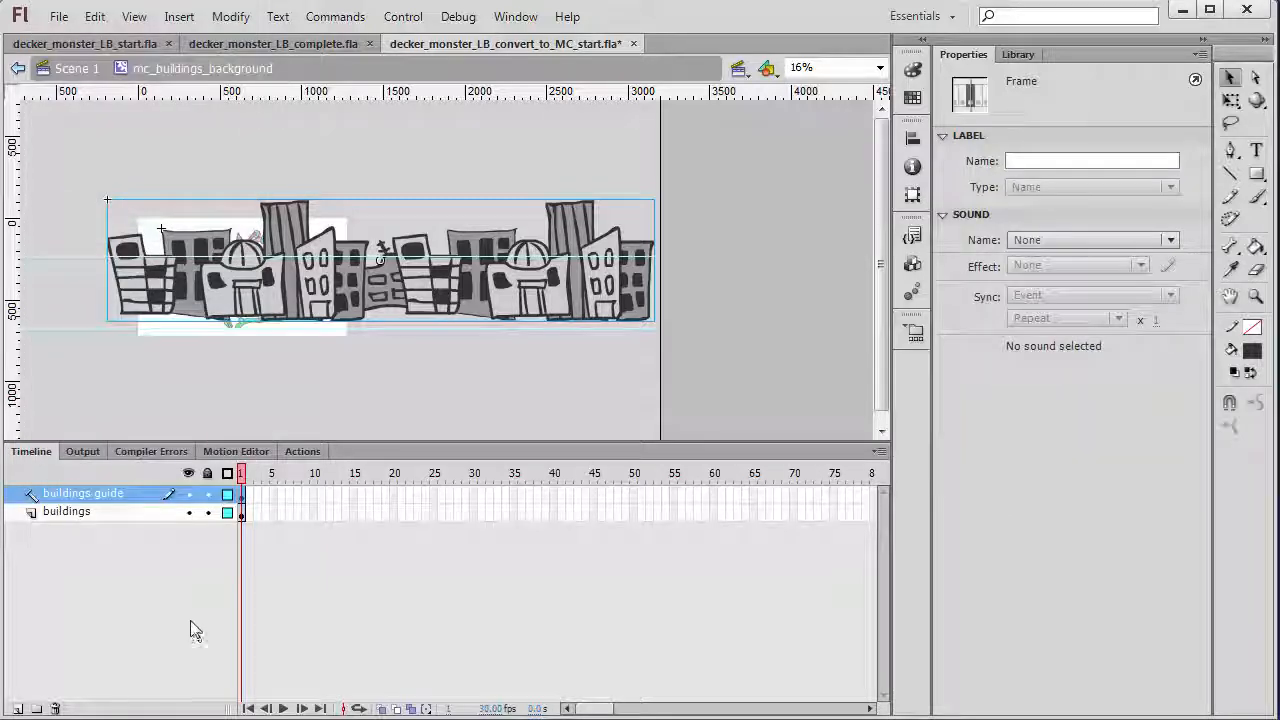
Lock the buildings guide layer with outline display on, and extend both layers to frame 80.
click(207, 494)
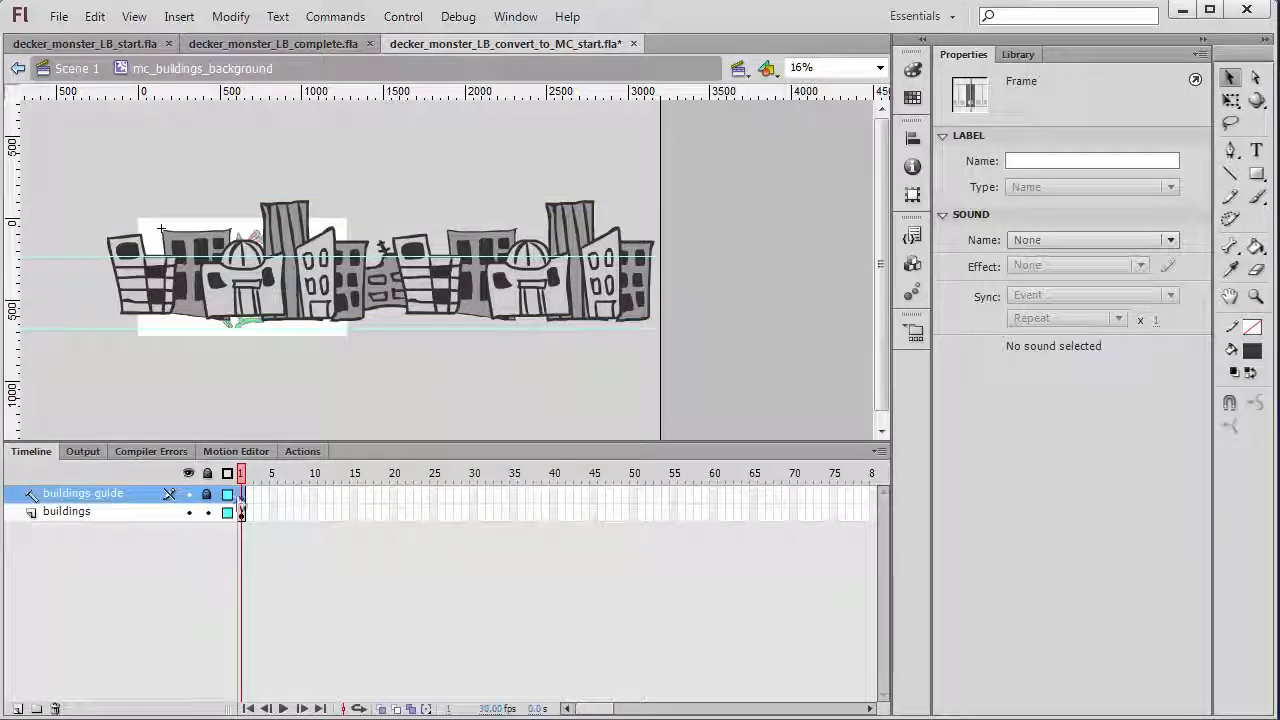
click(228, 495)
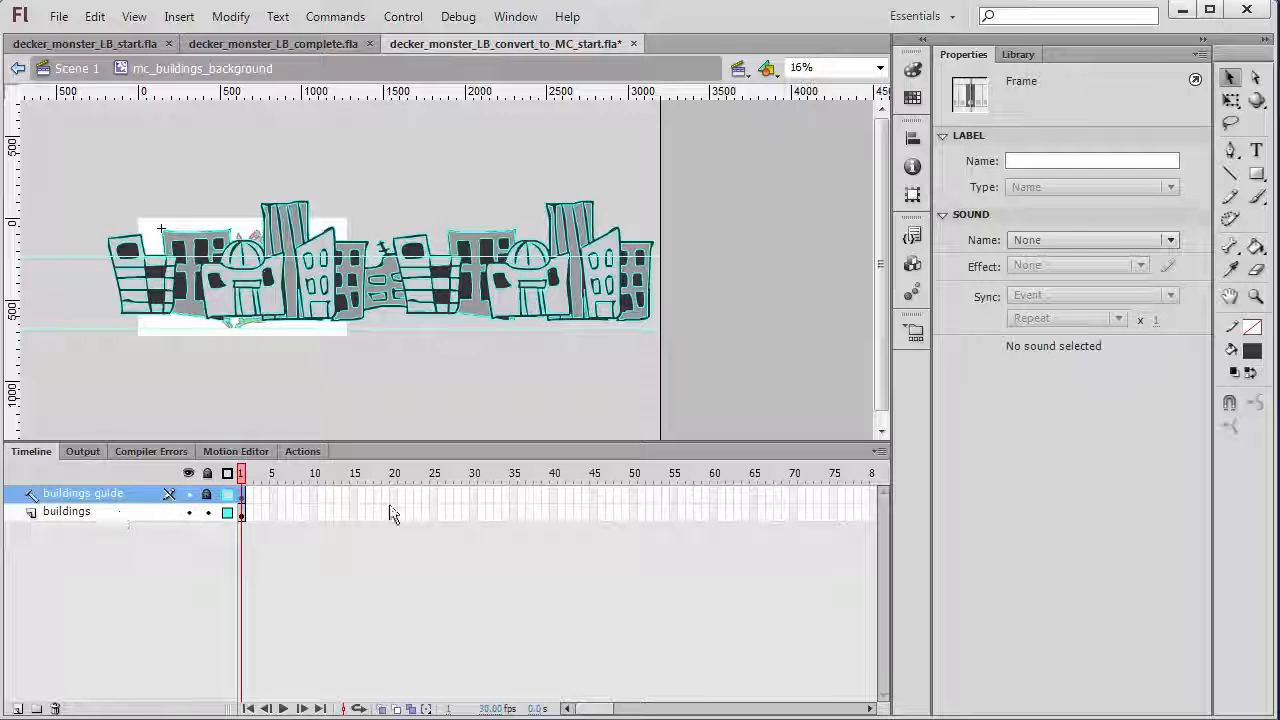
click(871, 493)
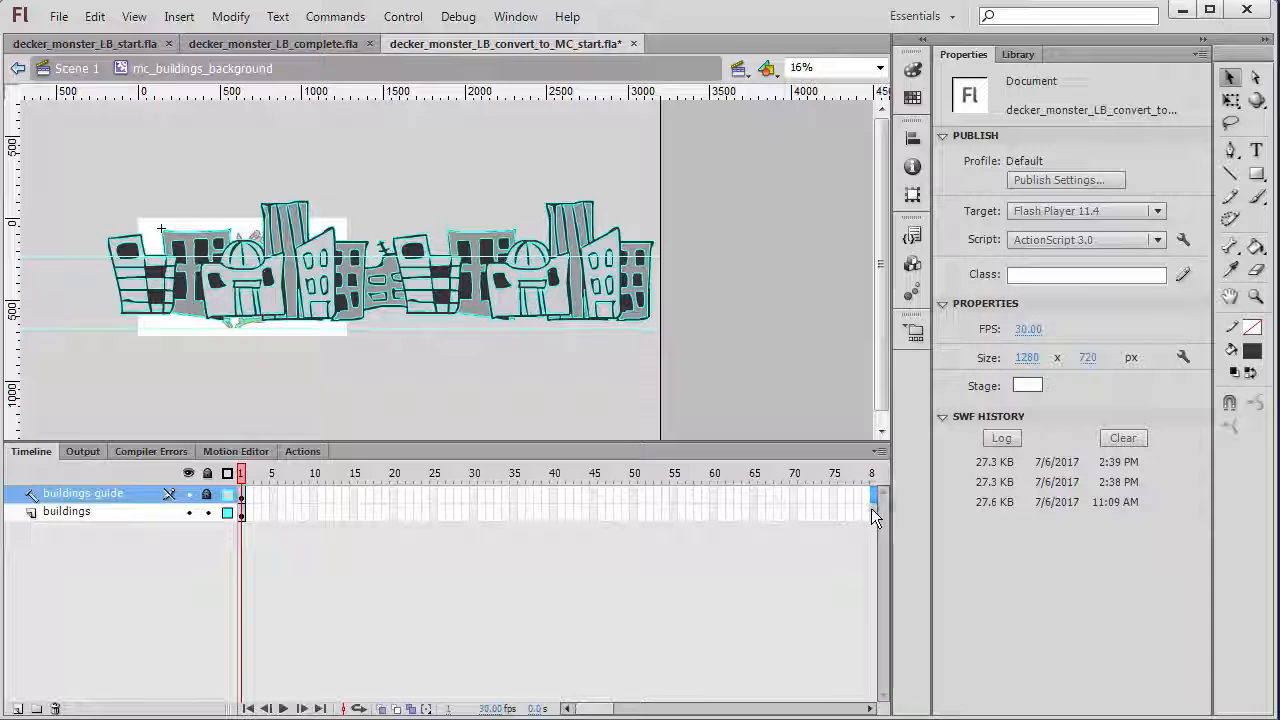
right_click(871, 511)
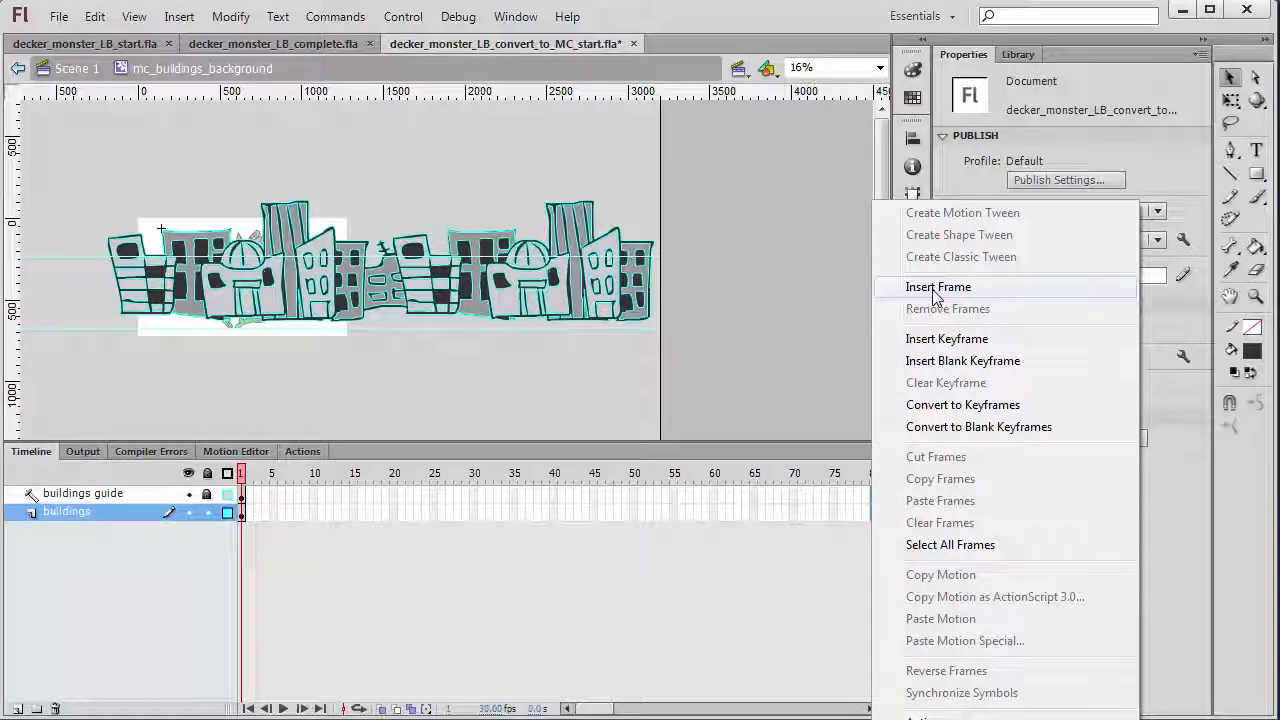
click(937, 287)
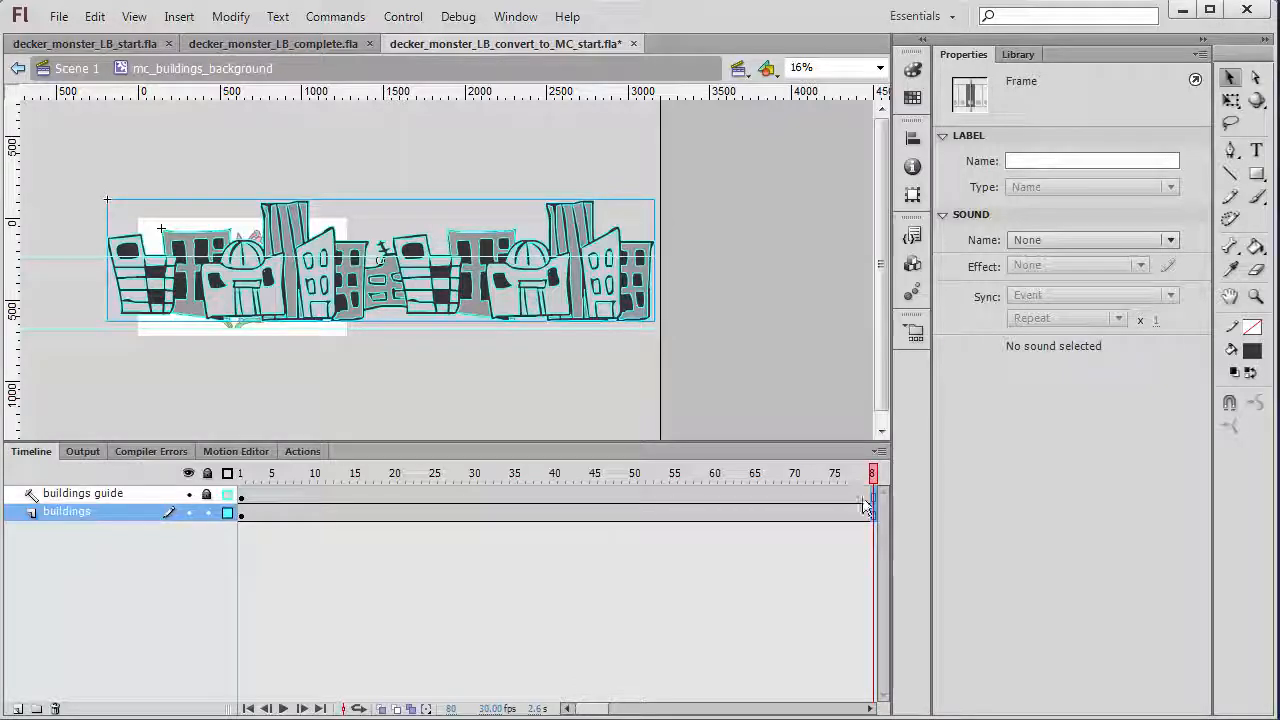
click(397, 591)
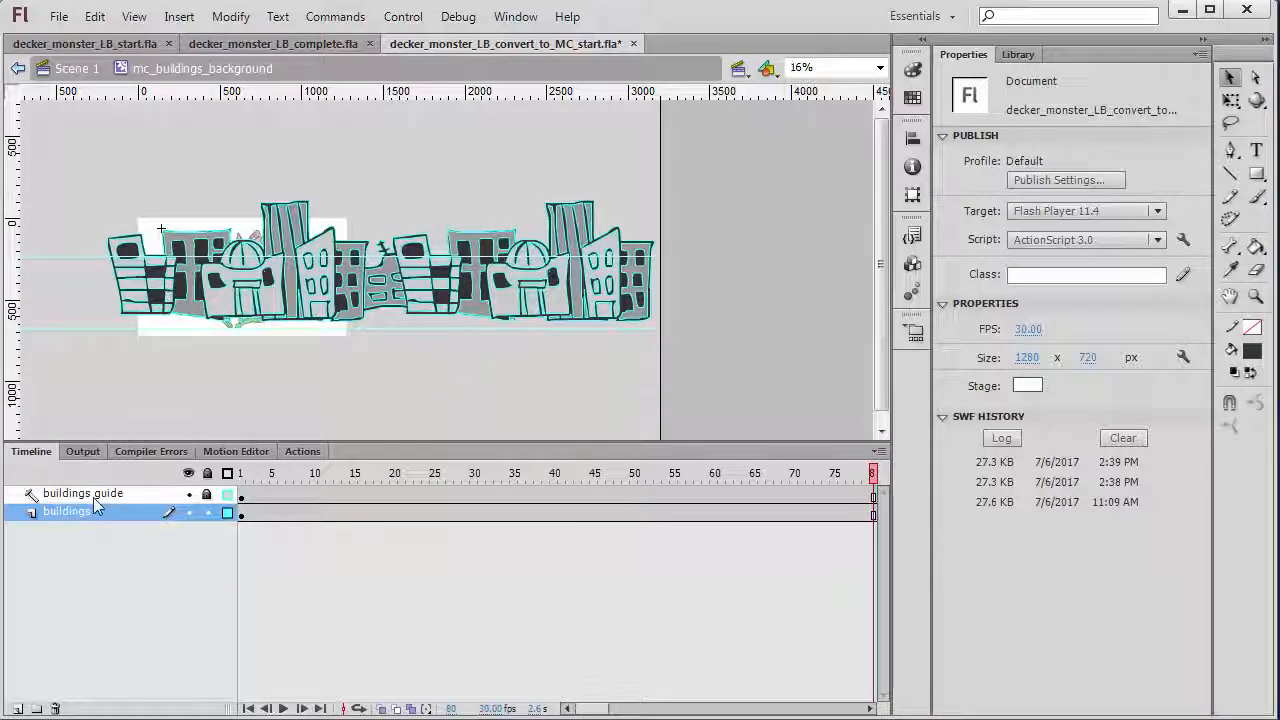
Show the buildings layer as outlines and create a motion tween on it.
click(228, 514)
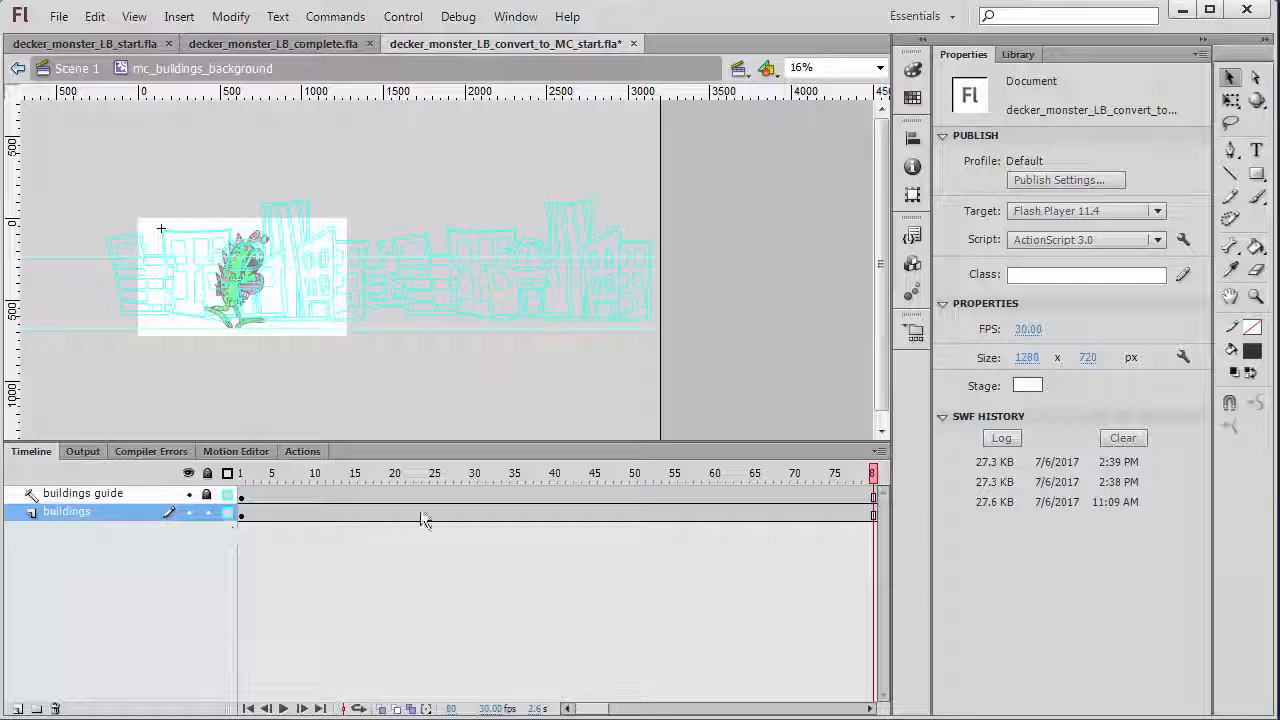
right_click(459, 514)
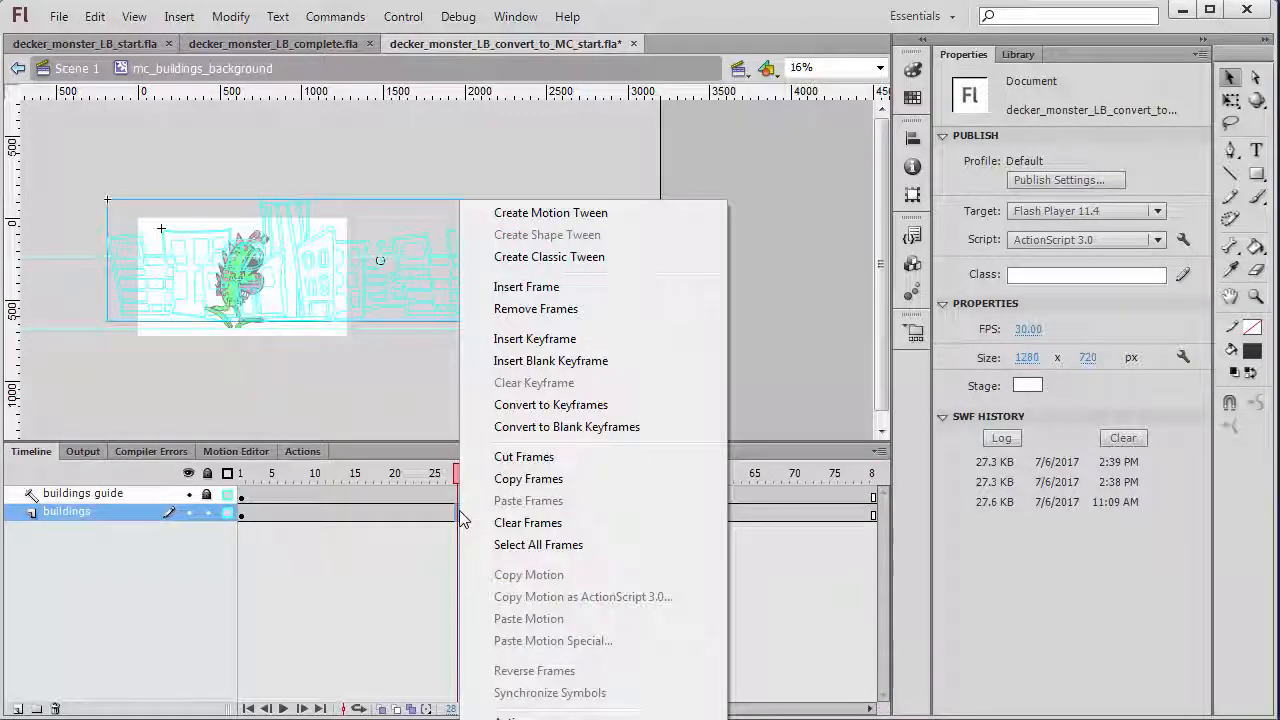
click(560, 214)
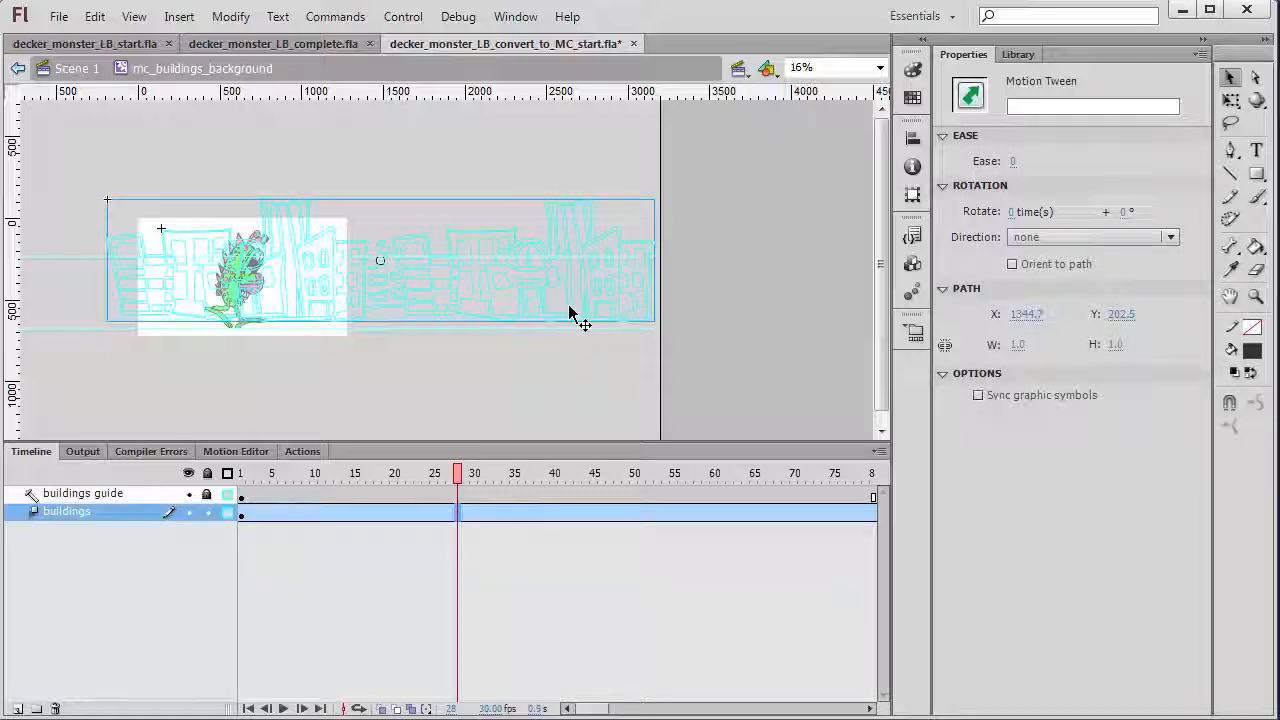
Move the buildings clip leftward at frame 28 to X about -2080, lining its second building set up with the guide outlines.
key(ctrl+equal)
key(ctrl+equal)
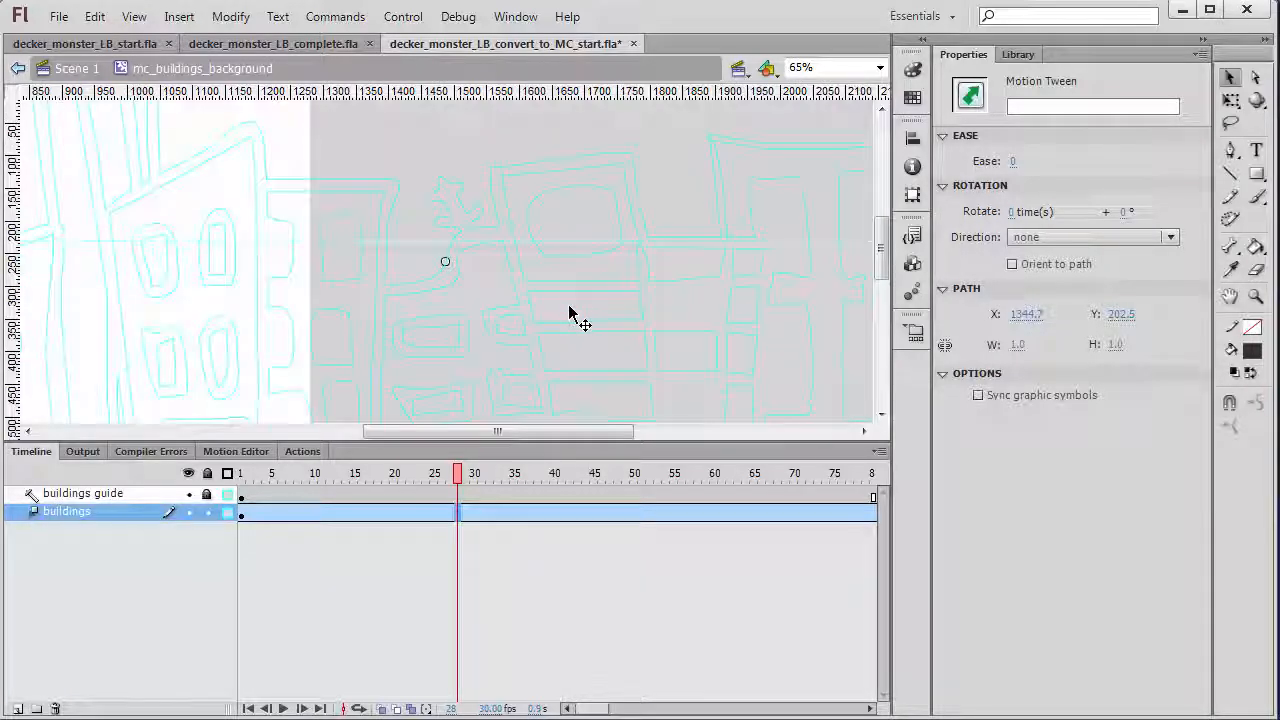
key(space)
drag(158, 247, 594, 251)
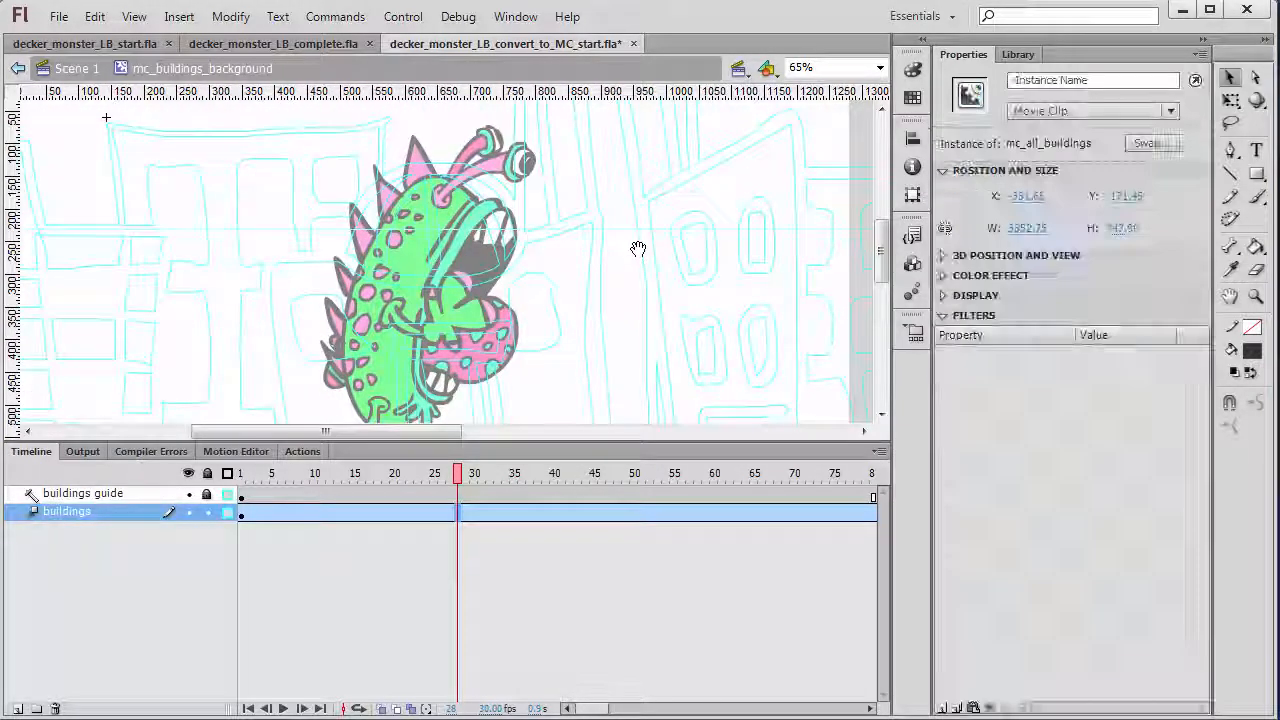
key(ctrl+minus)
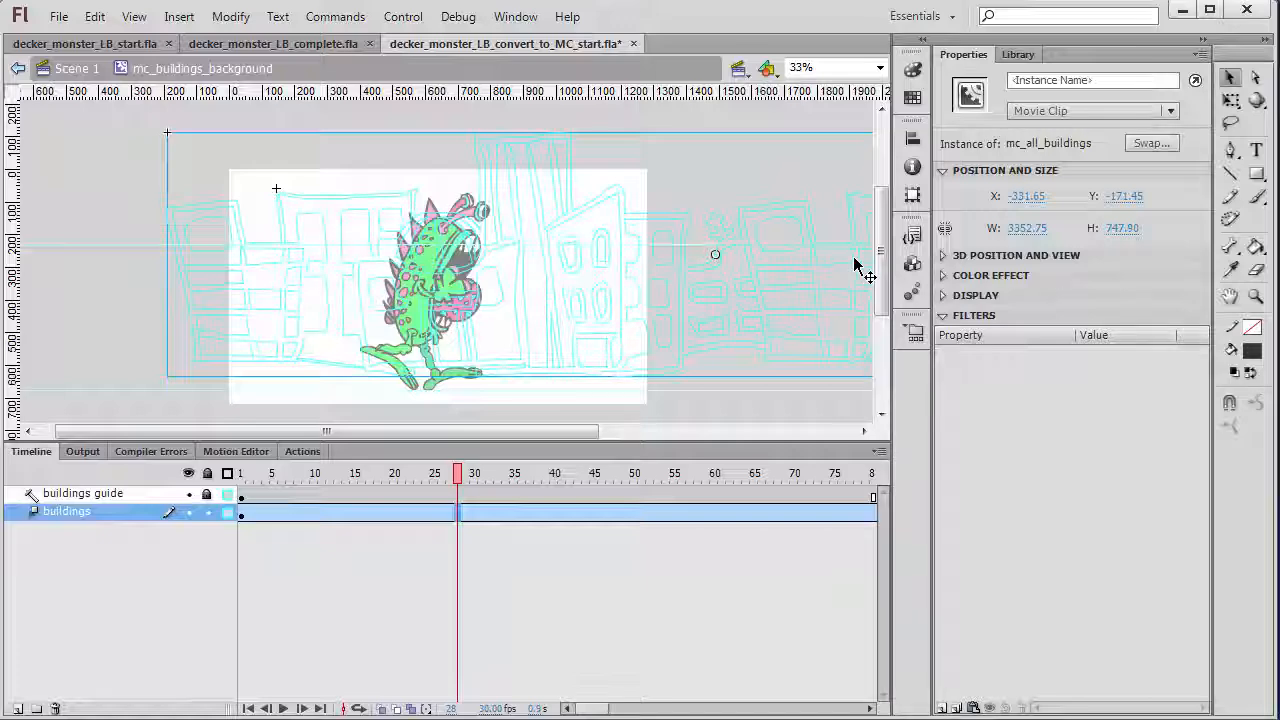
drag(855, 265, 283, 270)
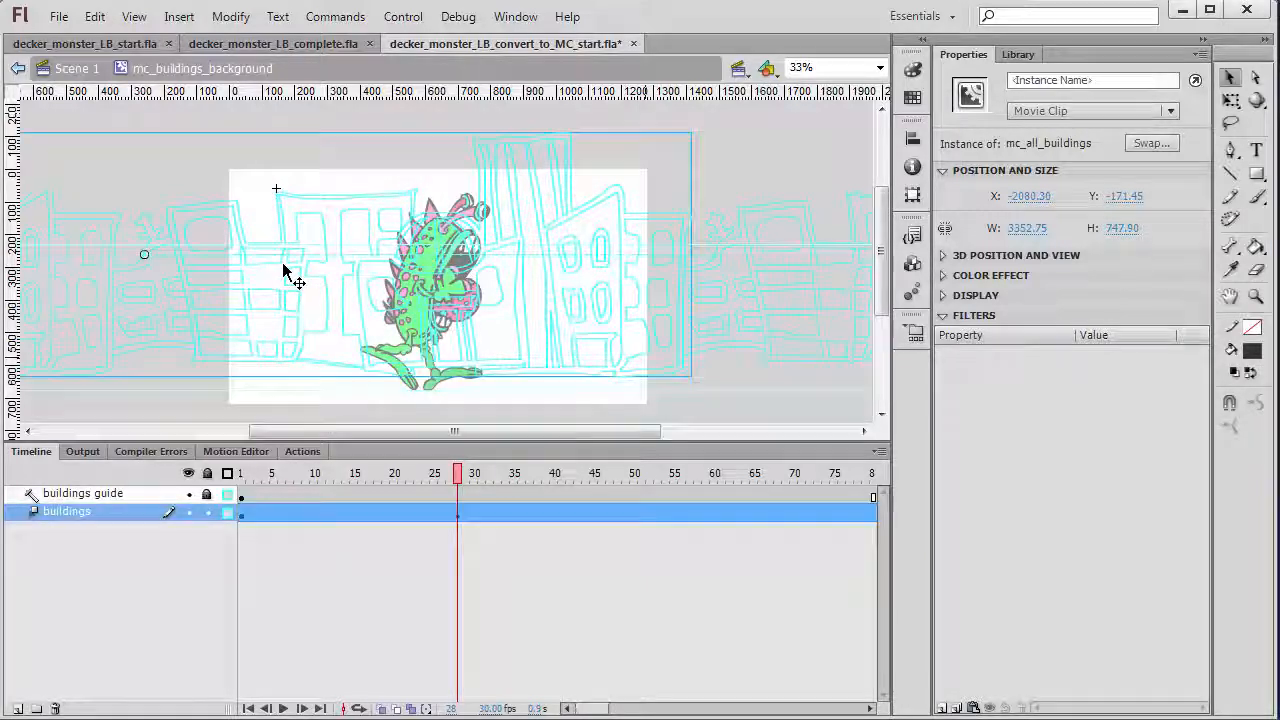
Nudge the buildings clip horizontally to X -2078.75 so its outlines match the guide layer exactly.
key(ctrl+equal)
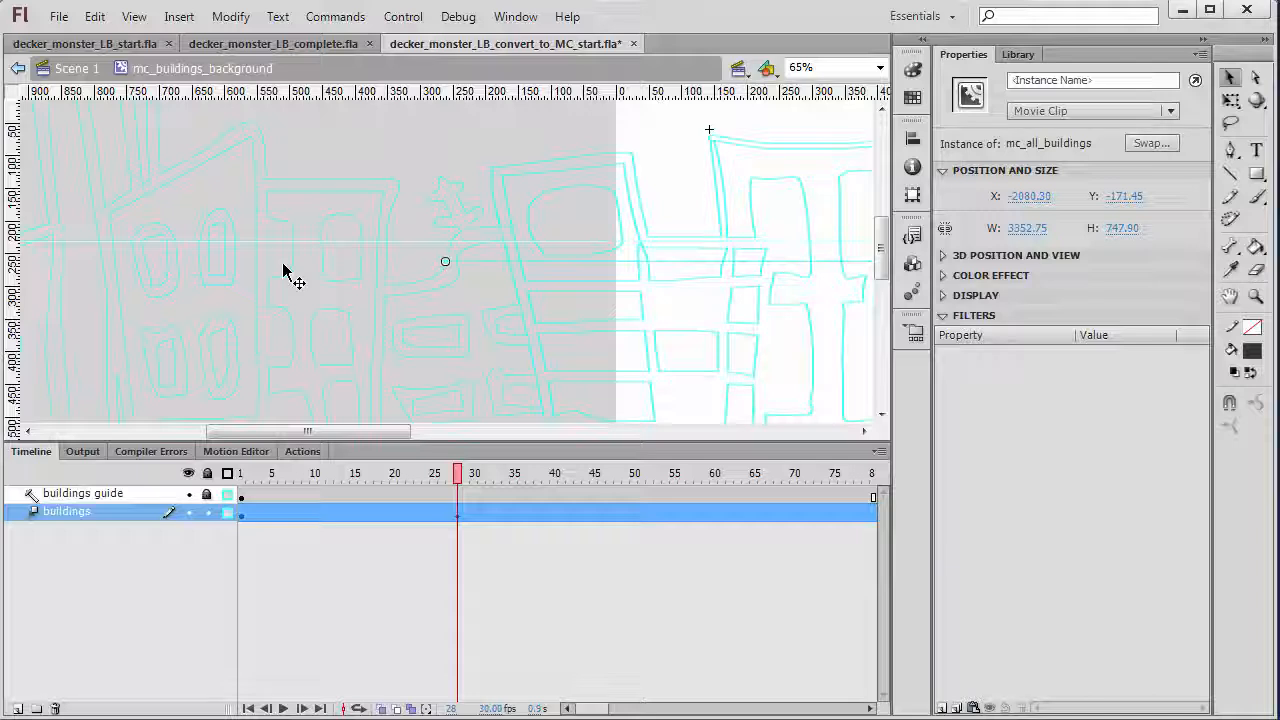
key(Left)
key(Right)
key(Right)
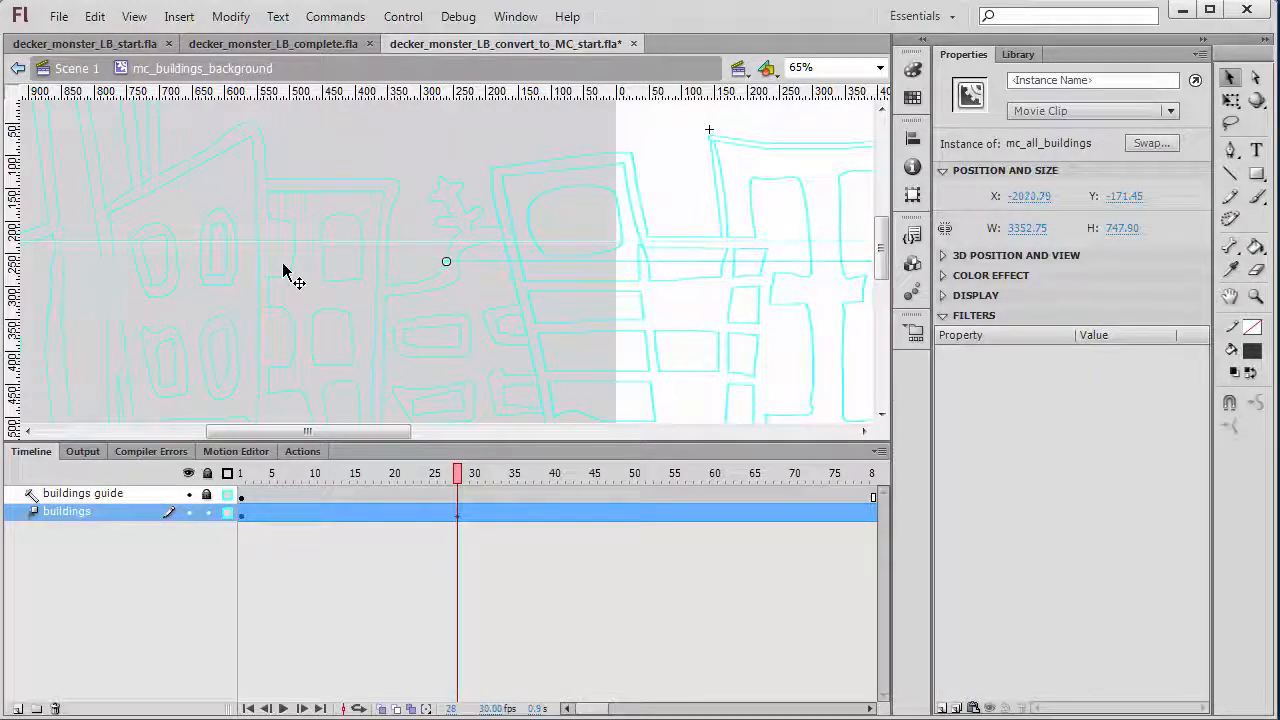
key(Right)
key(Right)
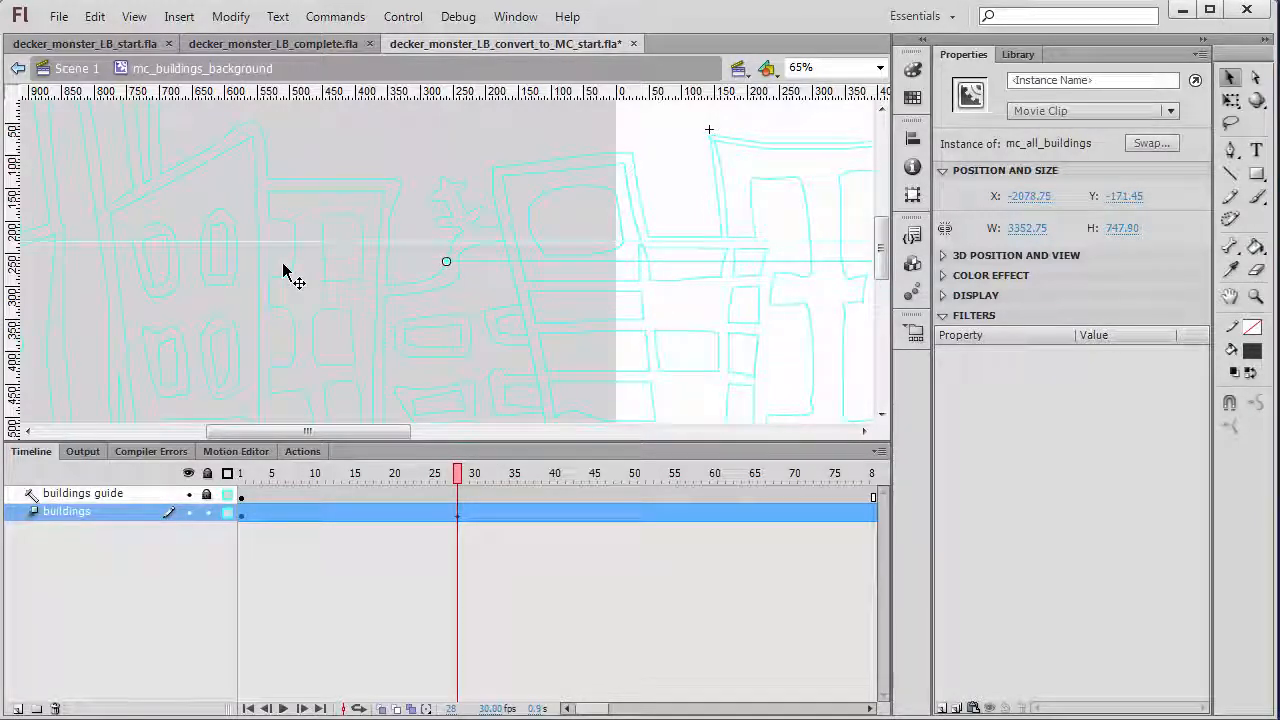
key(Left)
key(Left)
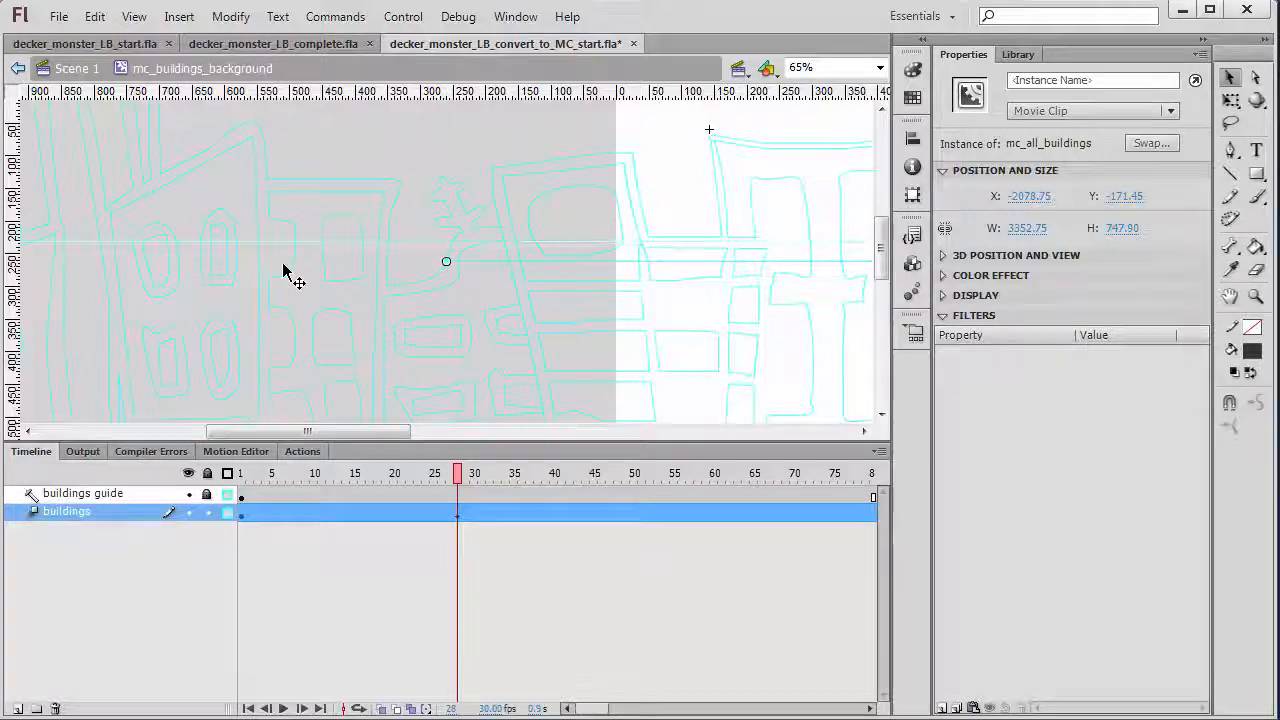
key(Right)
key(Right)
key(Right)
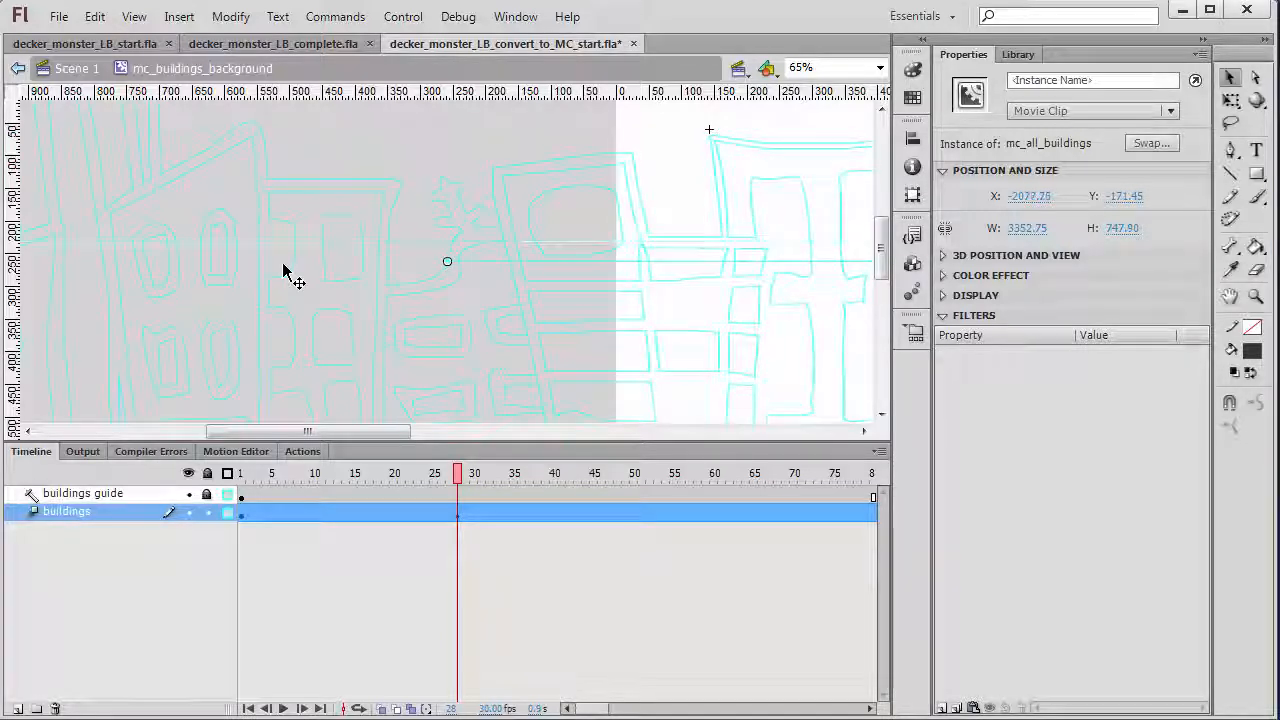
key(Left)
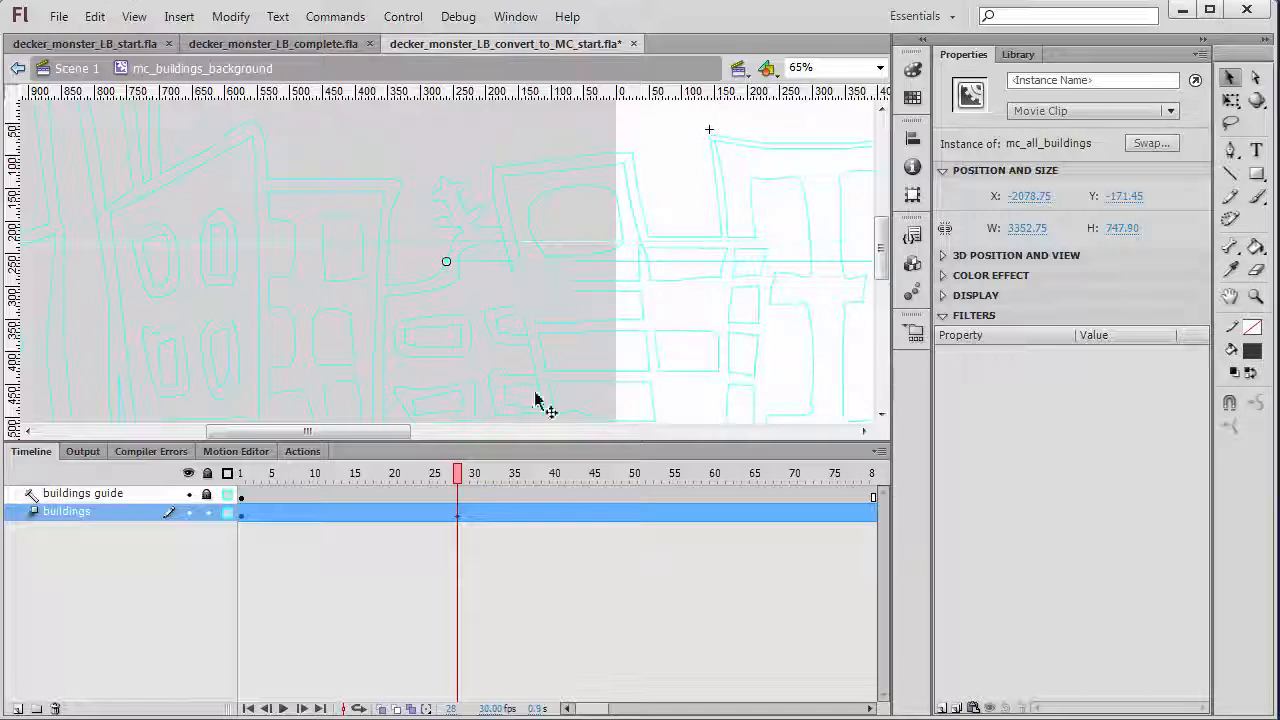
Move the buildings tween's property keyframe from frame 28 to frame 80.
click(555, 578)
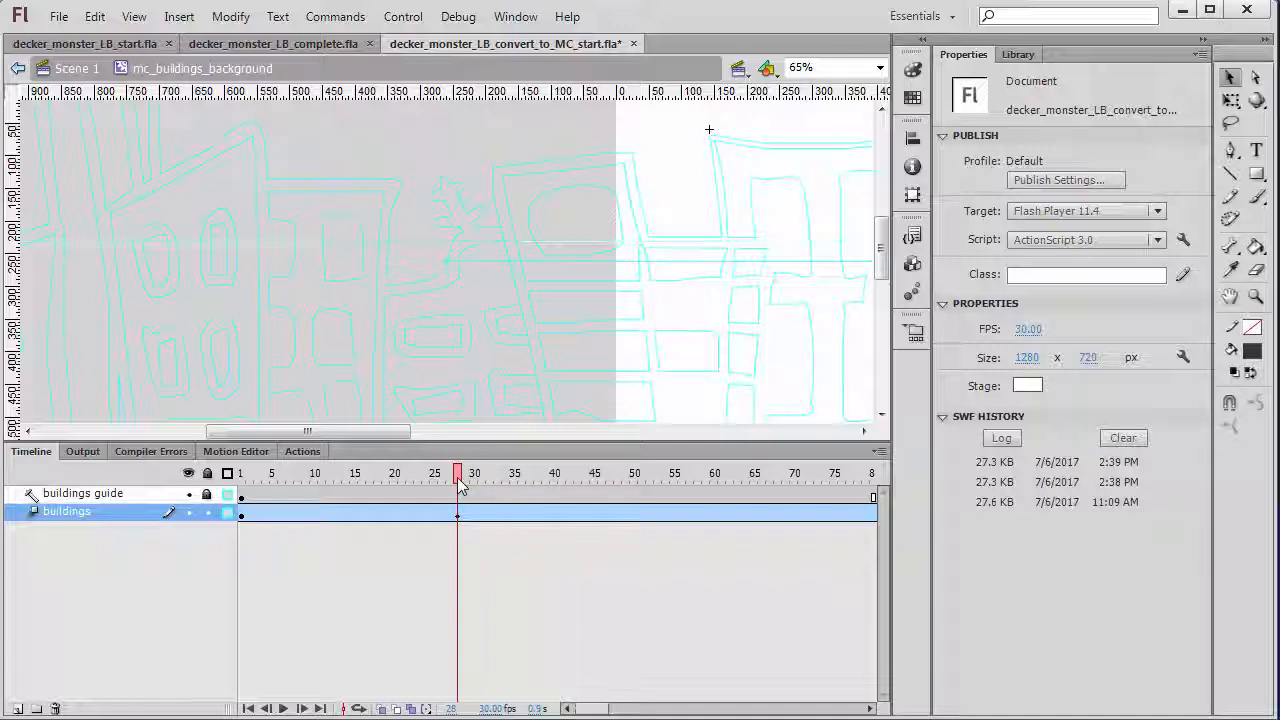
drag(592, 712, 606, 712)
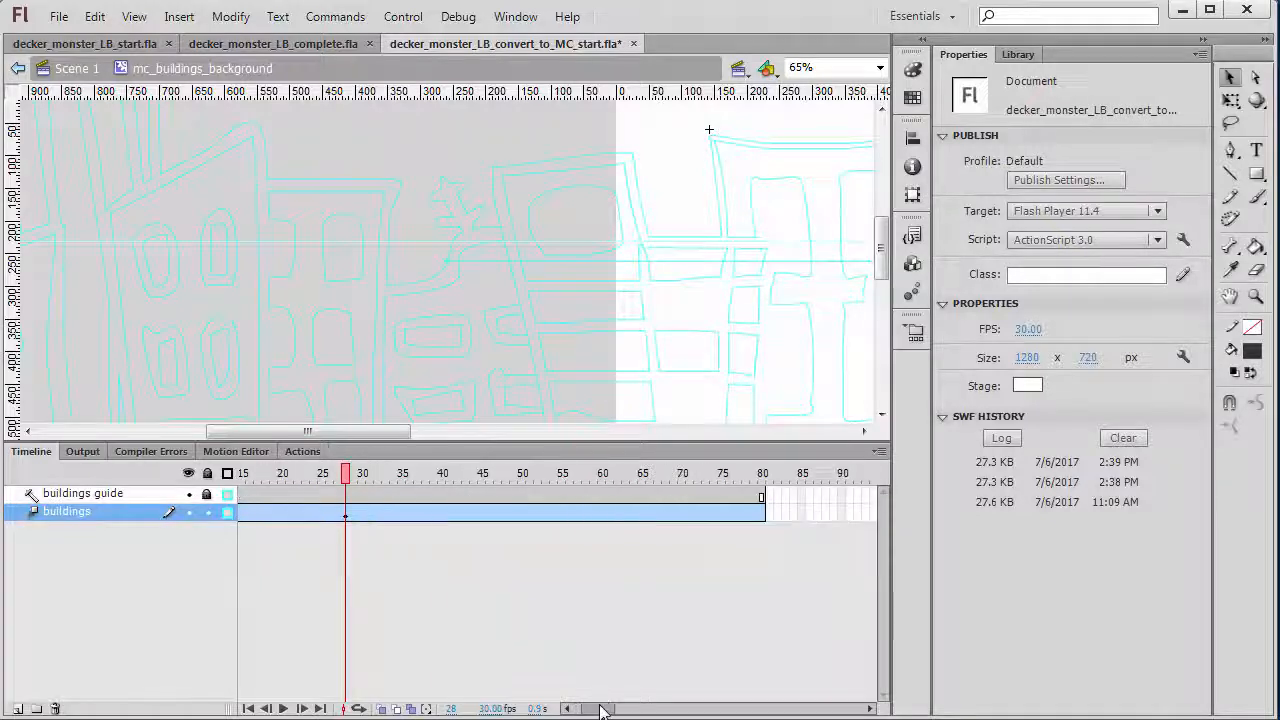
click(347, 516)
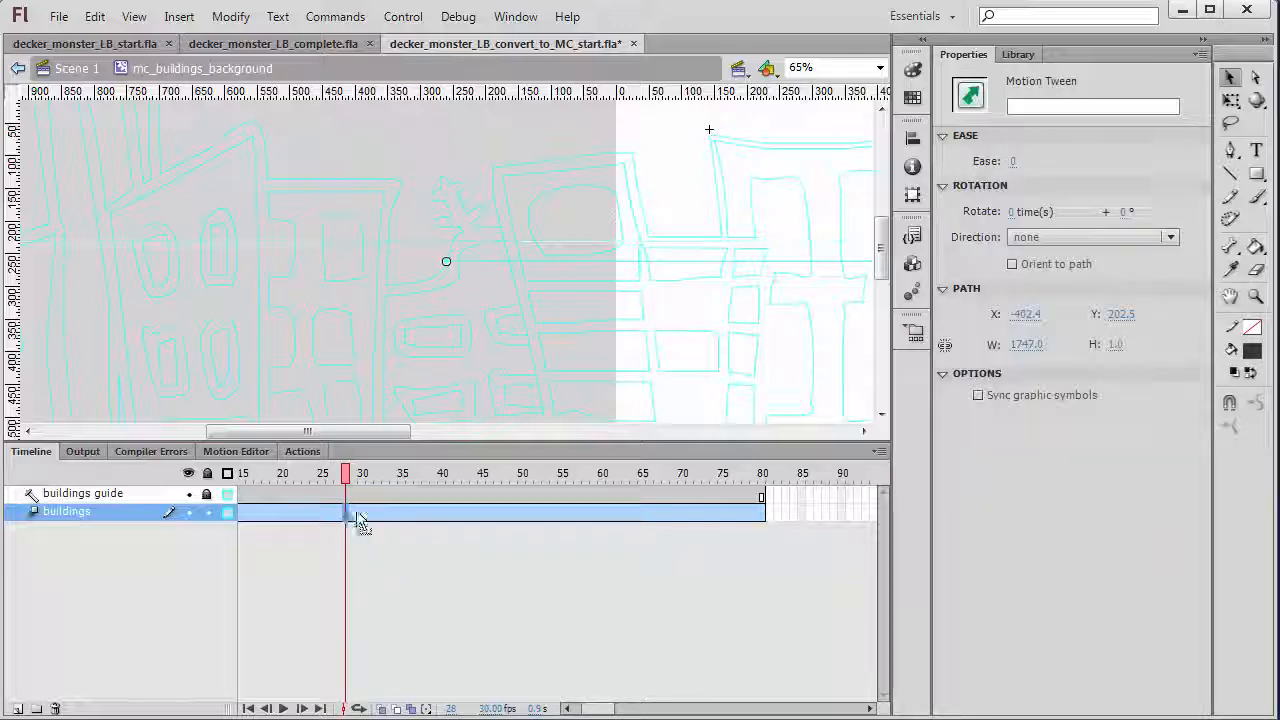
click(761, 512)
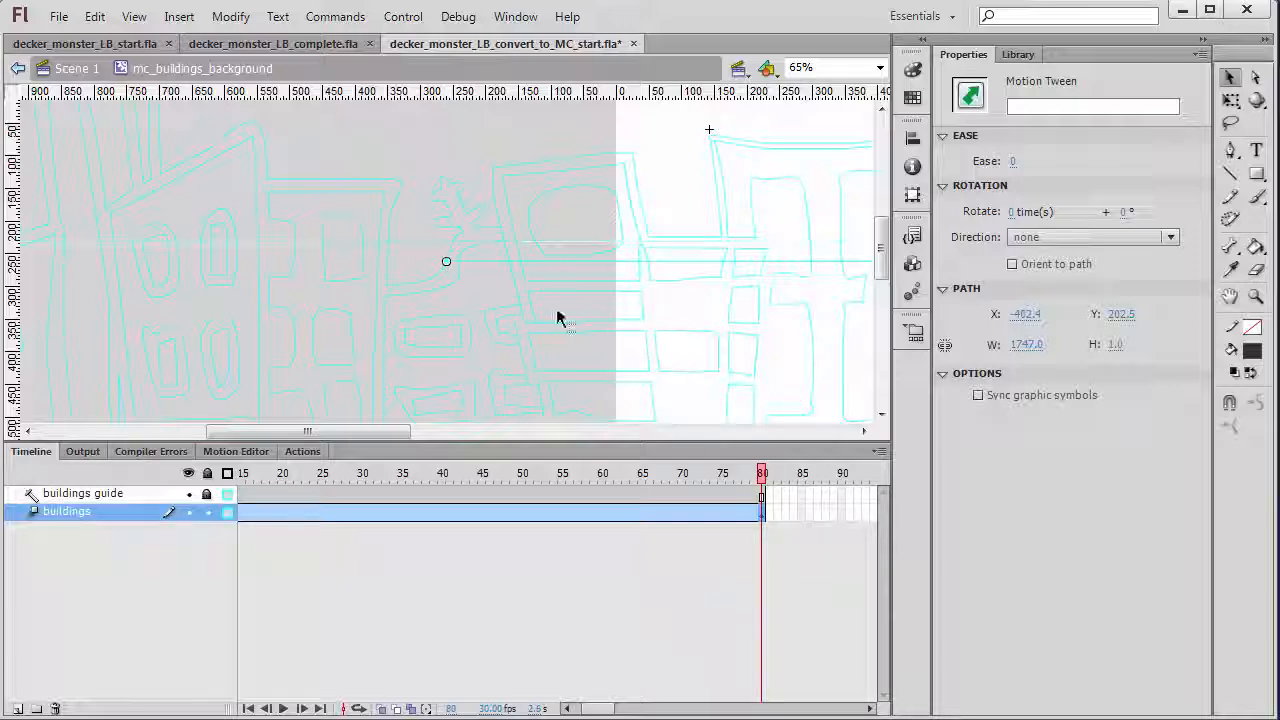
Hide the buildings guide layer and scrub through the buildings tween from frame 1 to frame 80 with the stage fitted in view.
click(880, 68)
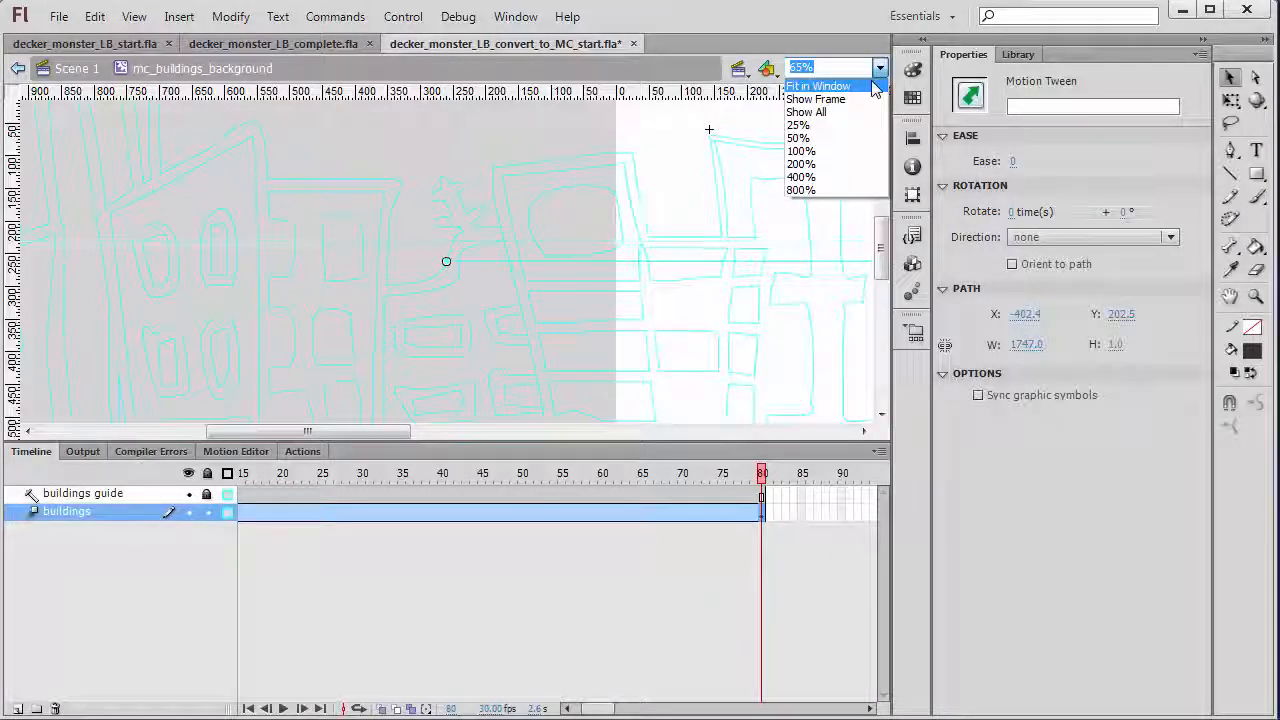
click(815, 83)
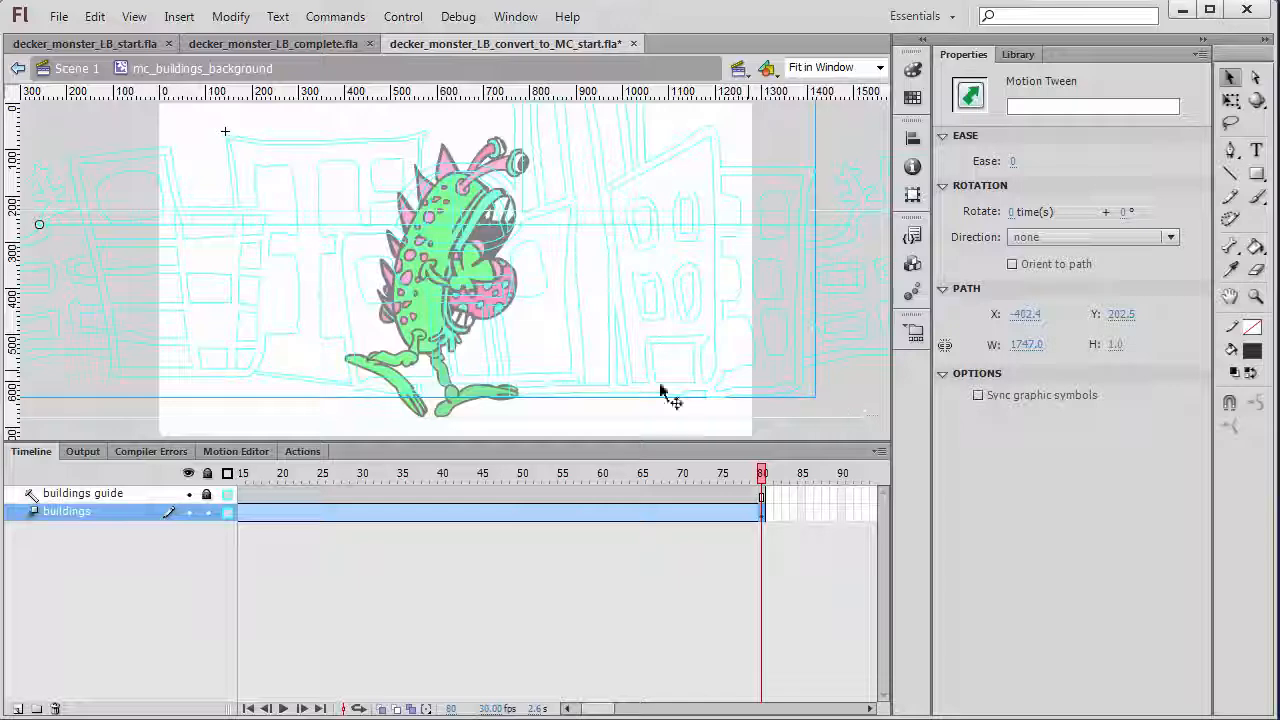
click(705, 428)
drag(760, 473, 75, 468)
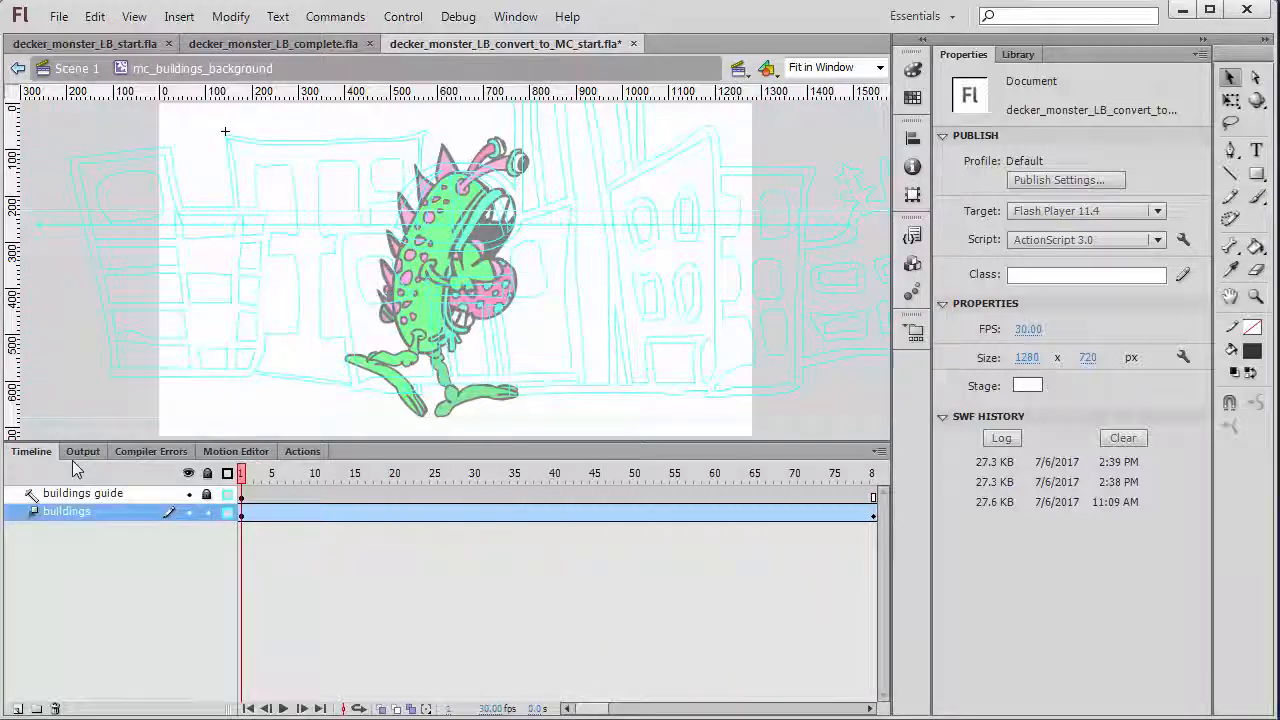
click(188, 493)
drag(256, 486, 899, 549)
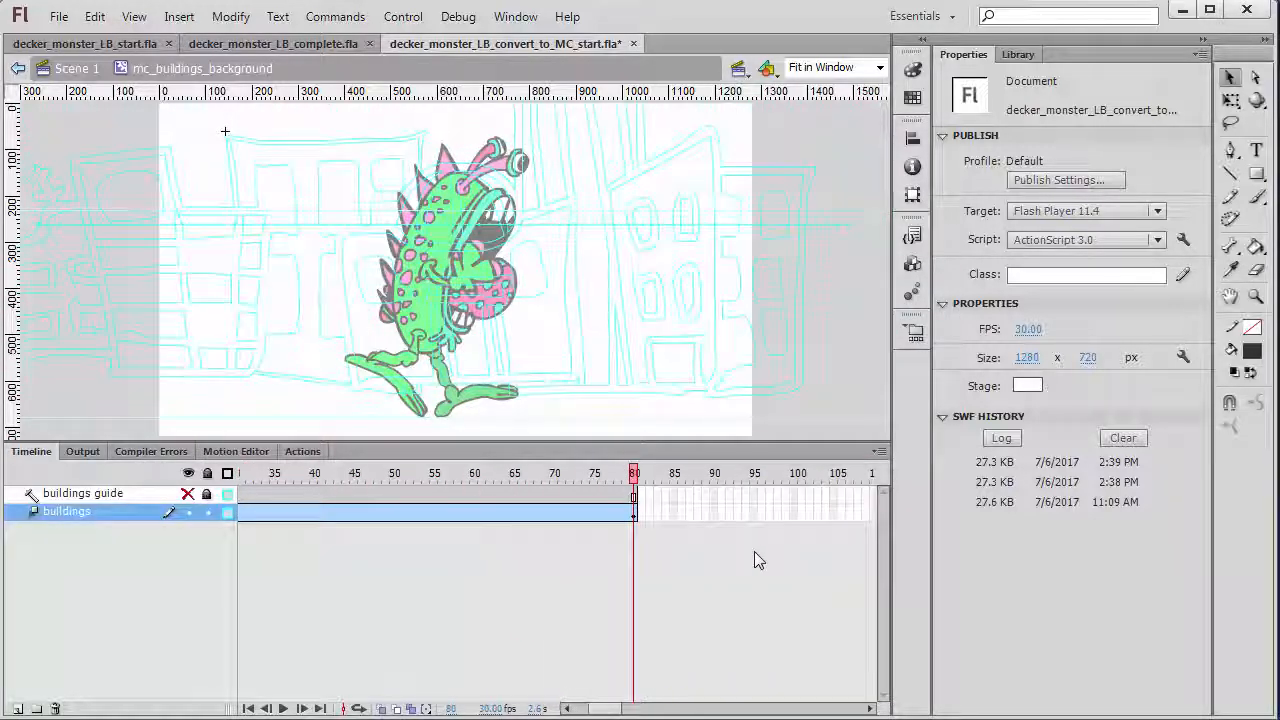
Try to remove frame 80 from the buildings tween.
click(633, 516)
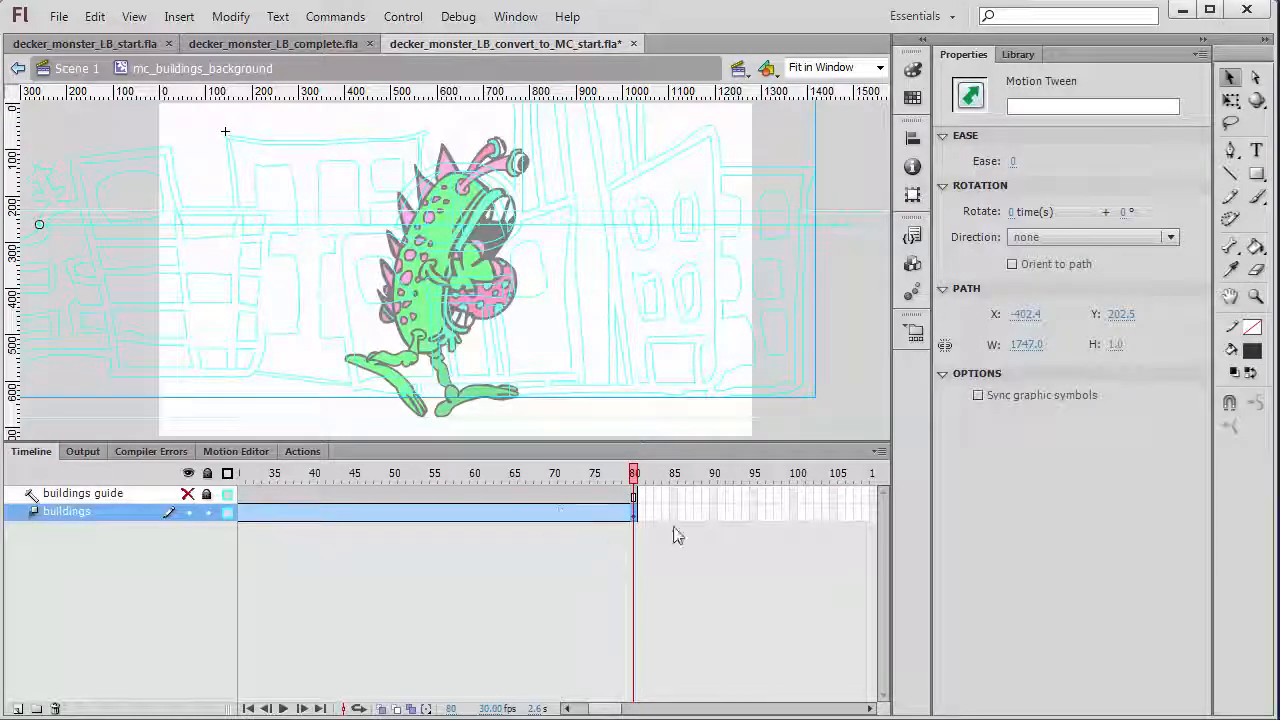
click(740, 514)
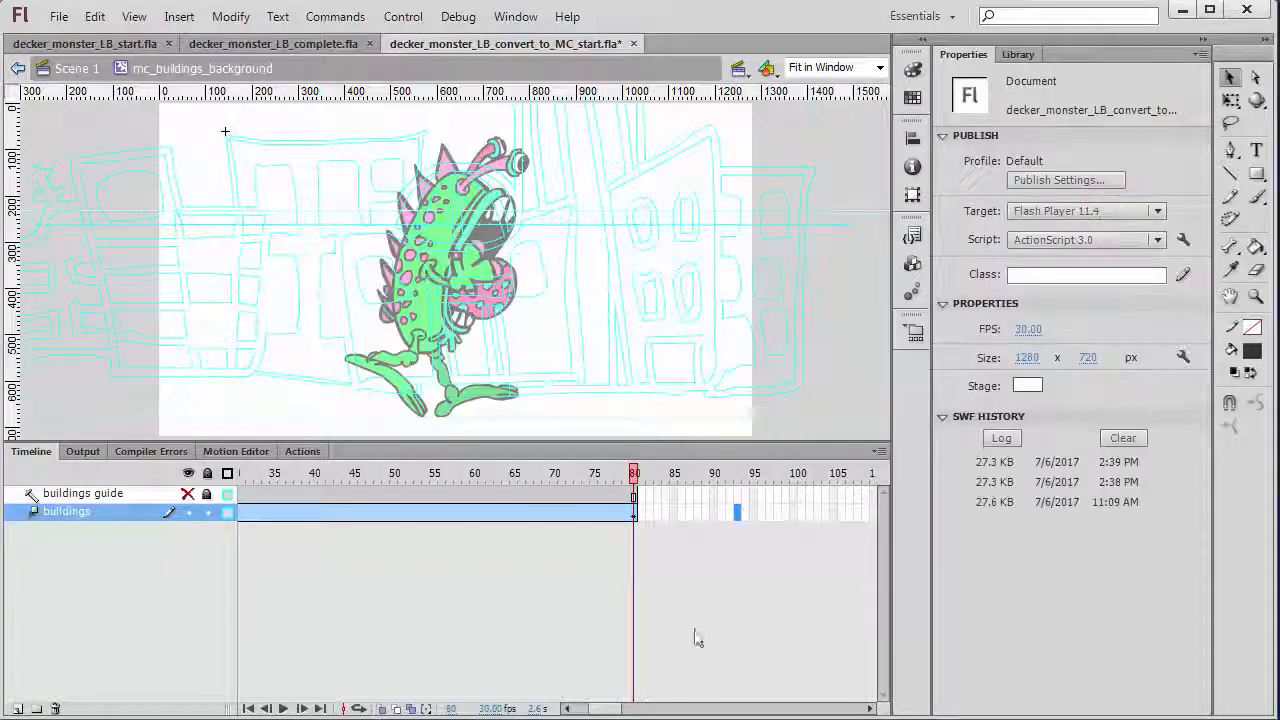
click(634, 515)
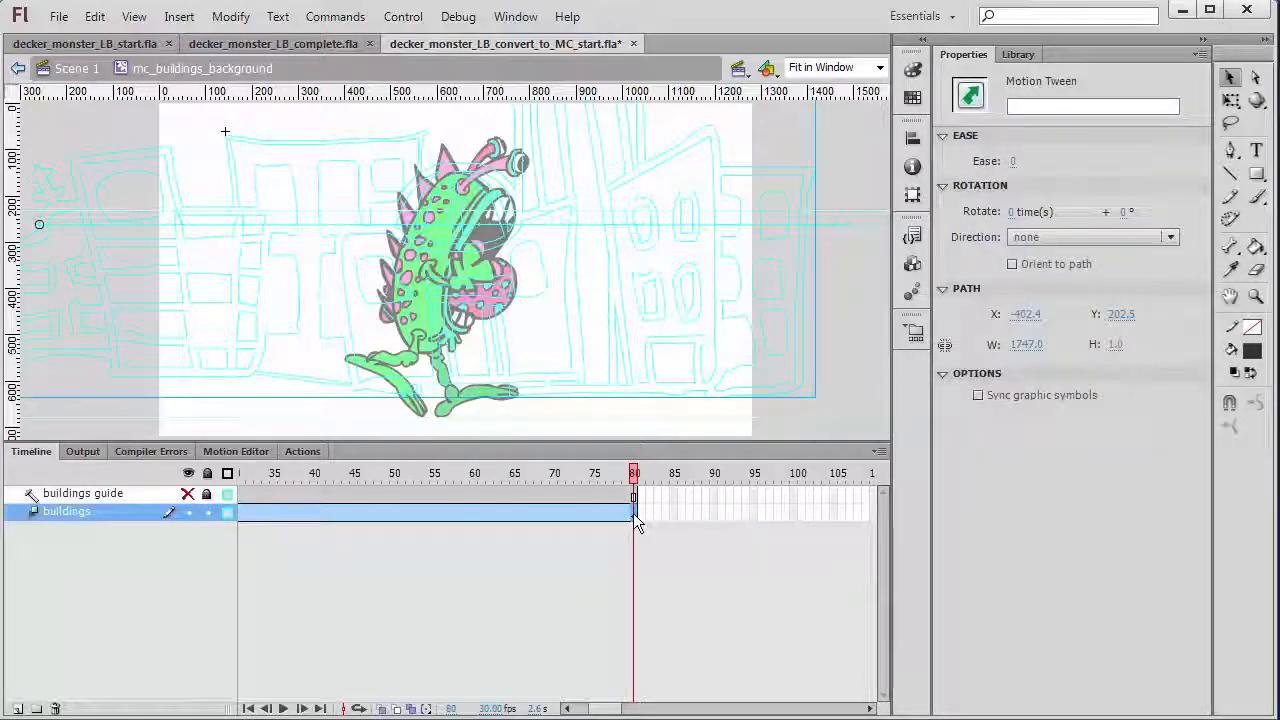
right_click(633, 513)
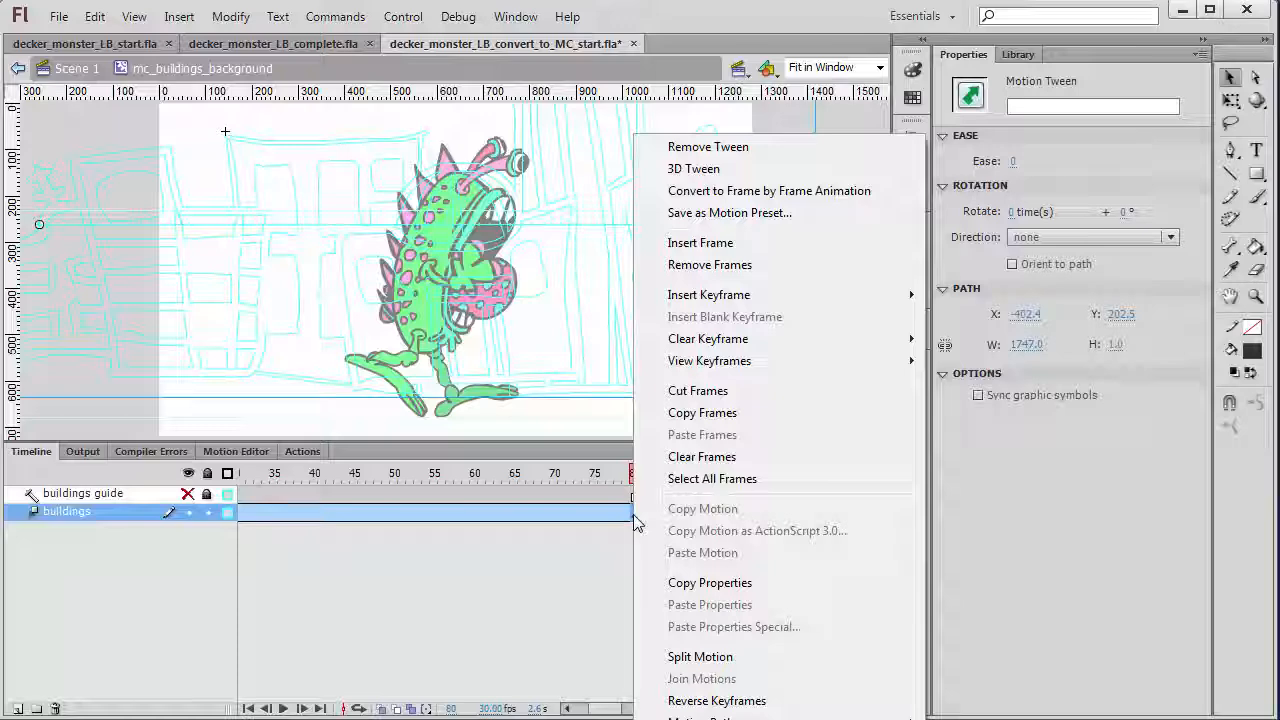
click(740, 268)
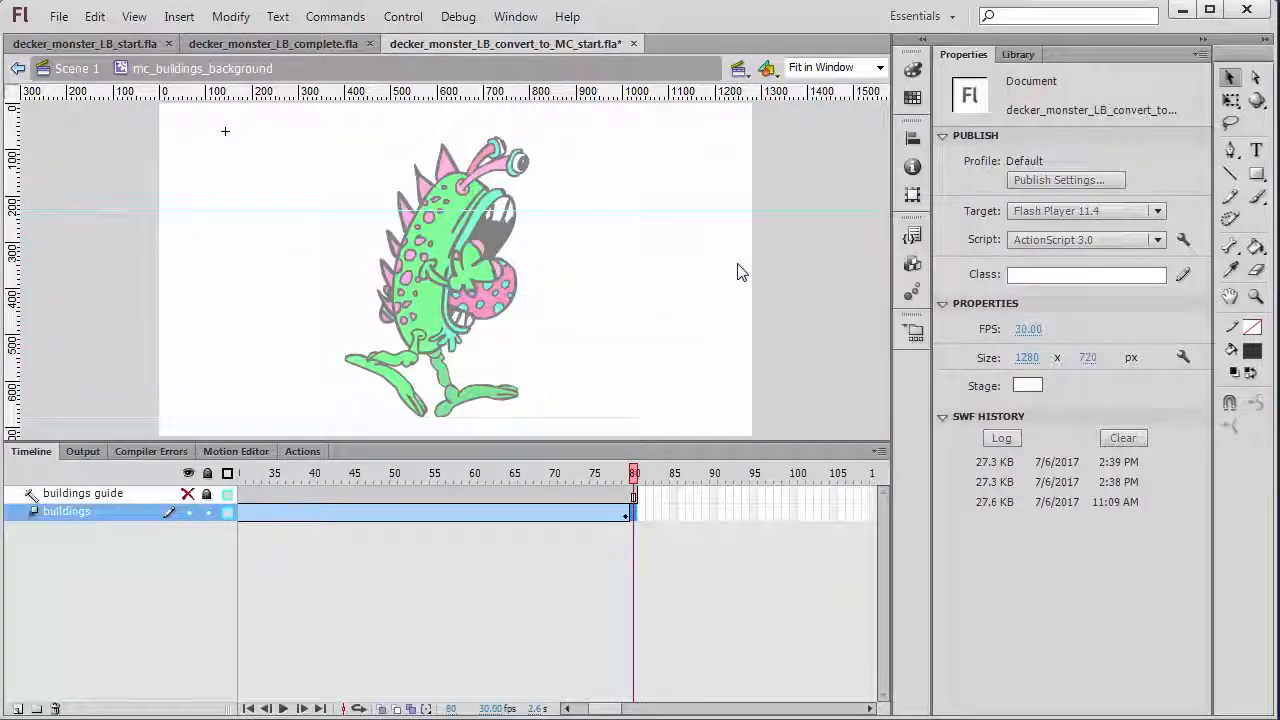
click(689, 514)
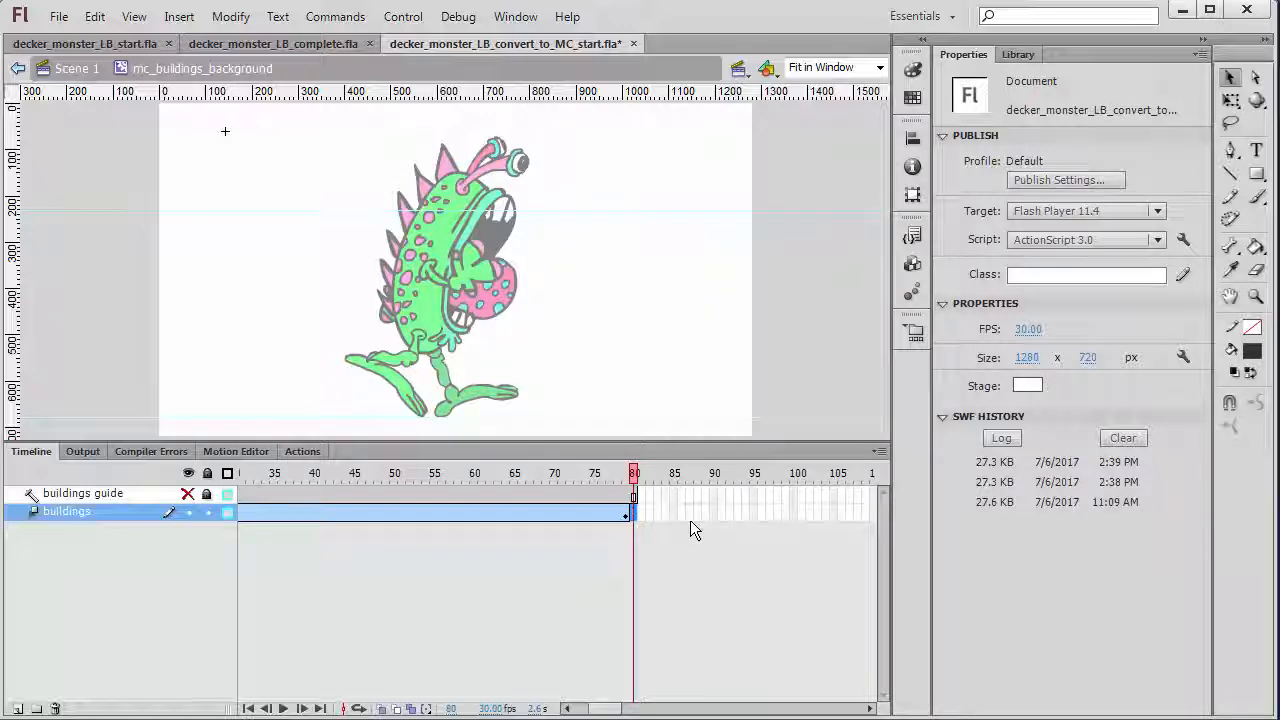
Shorten the buildings' motion path to a width of 1724.0 ending at frame 80, and save the document.
click(630, 513)
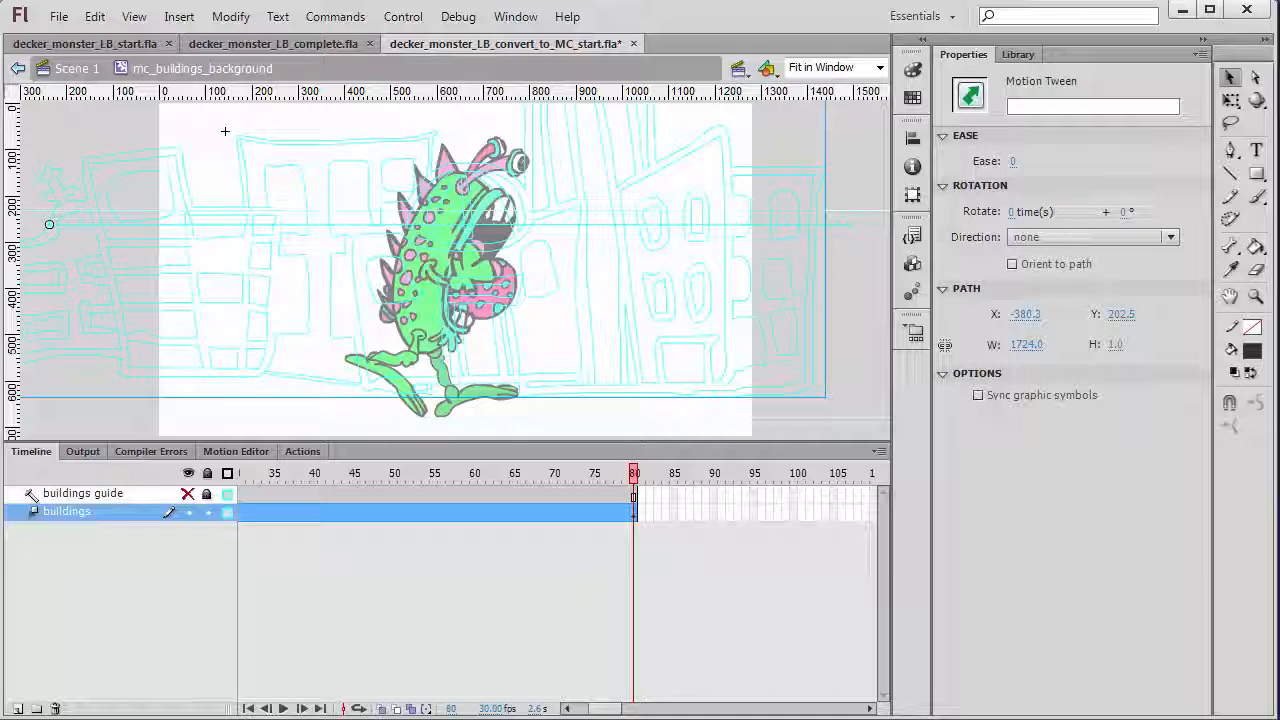
key(ctrl+s)
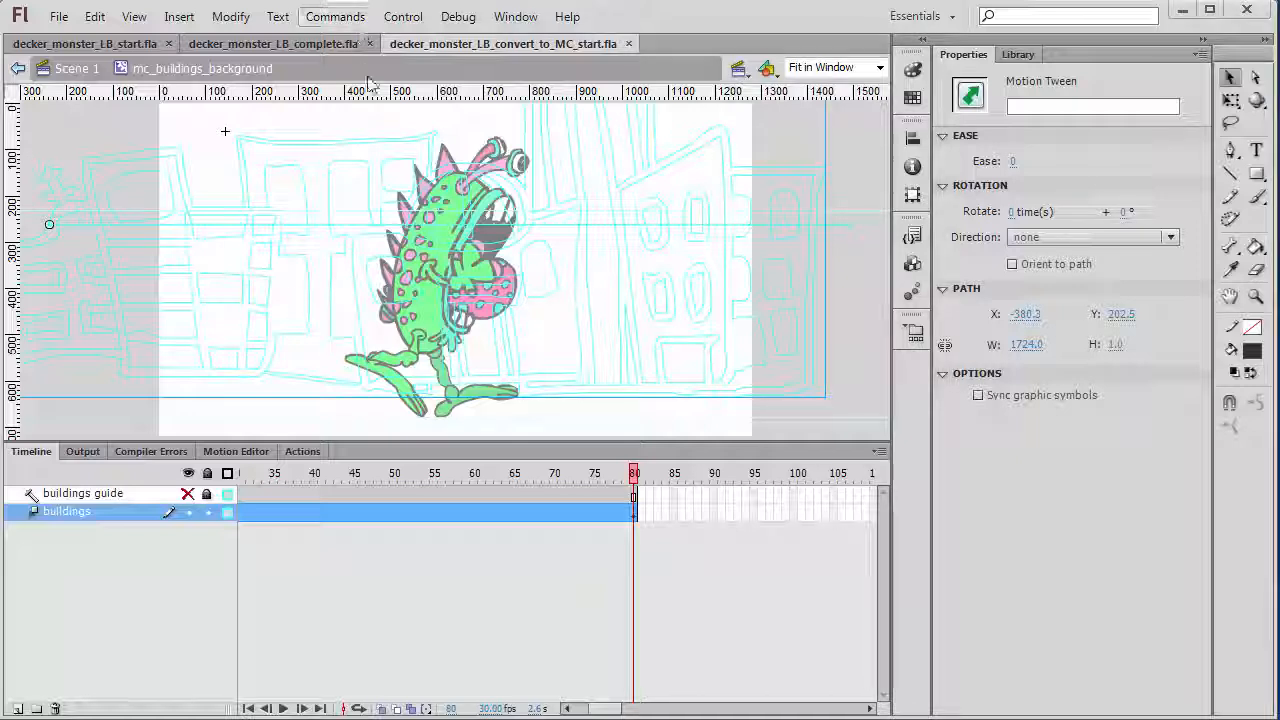
Test the movie in Flash Professional to check the buildings animation with the monster, and close the preview.
click(400, 17)
mouse_move(451, 166)
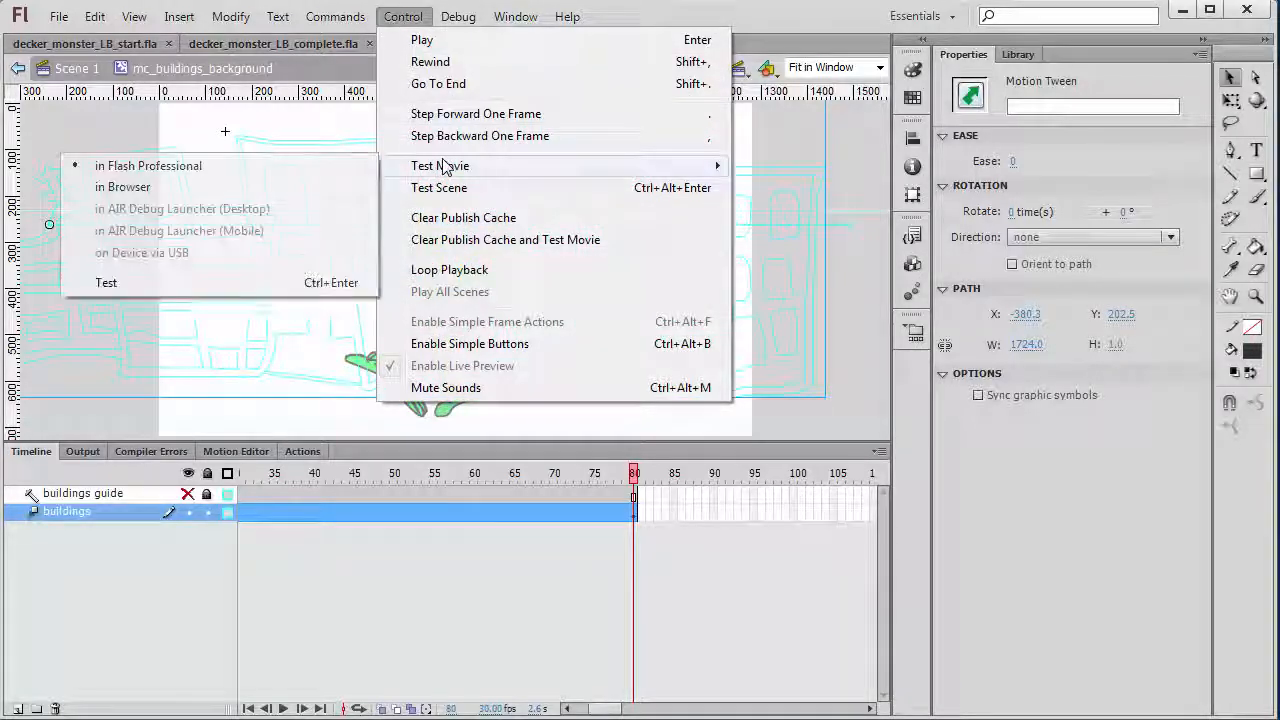
click(259, 279)
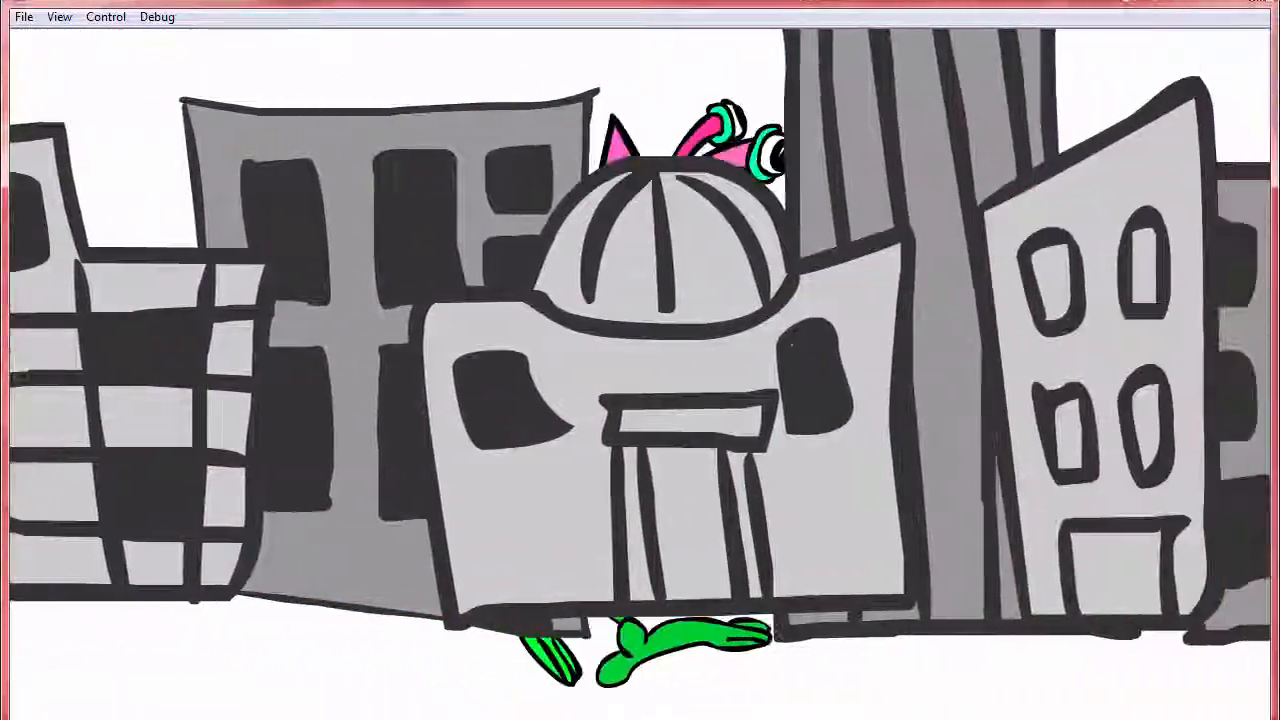
click(1247, 3)
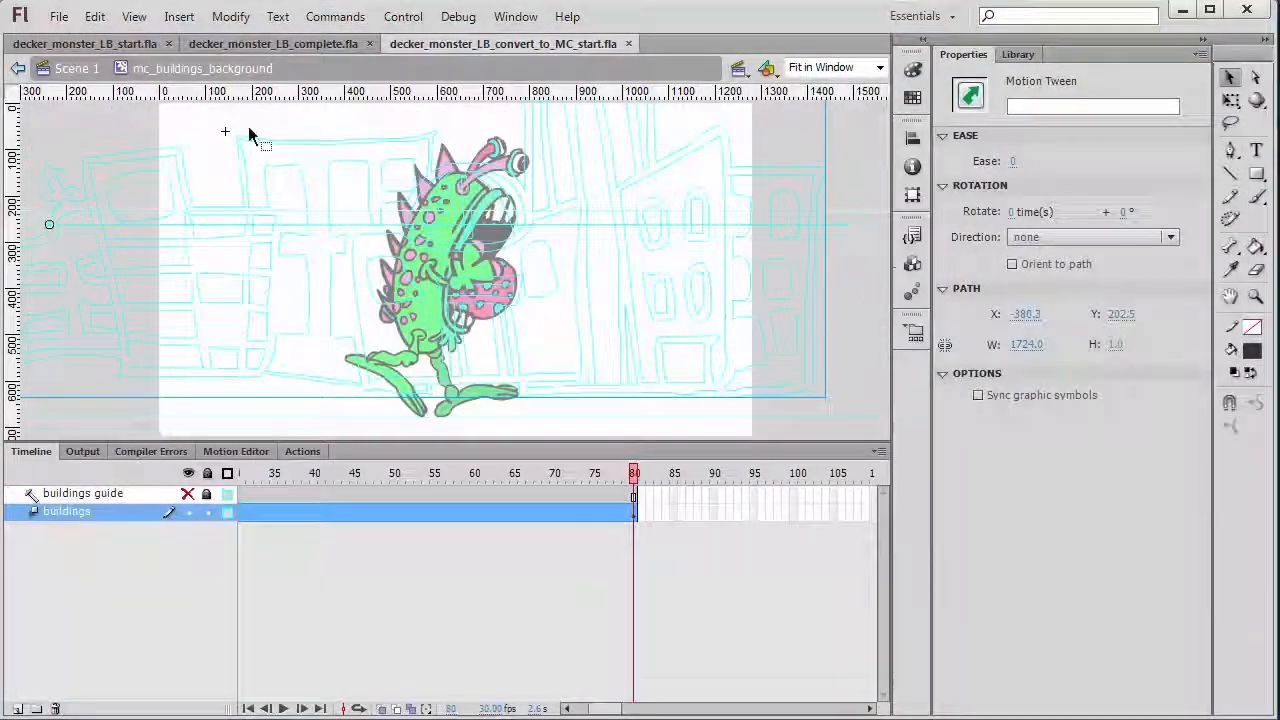
Return to Scene 1 and move the Buildings layer below the monster_walk layer.
click(88, 69)
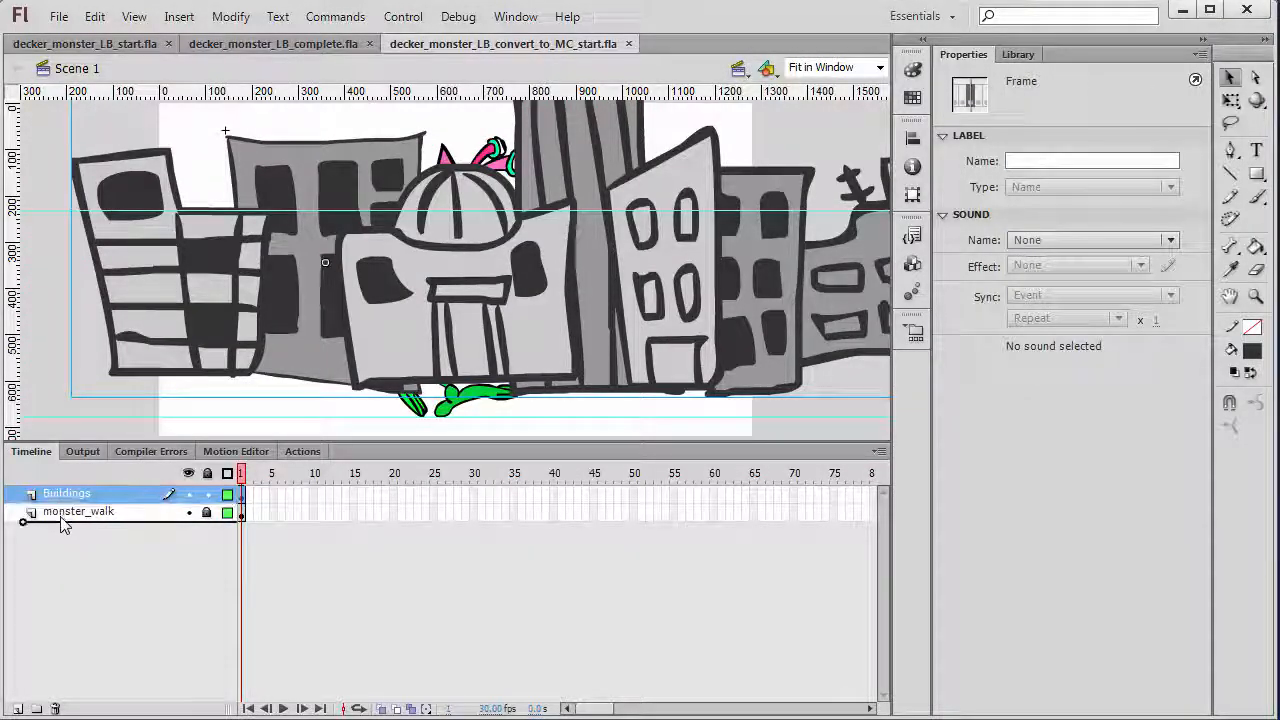
drag(62, 525, 63, 530)
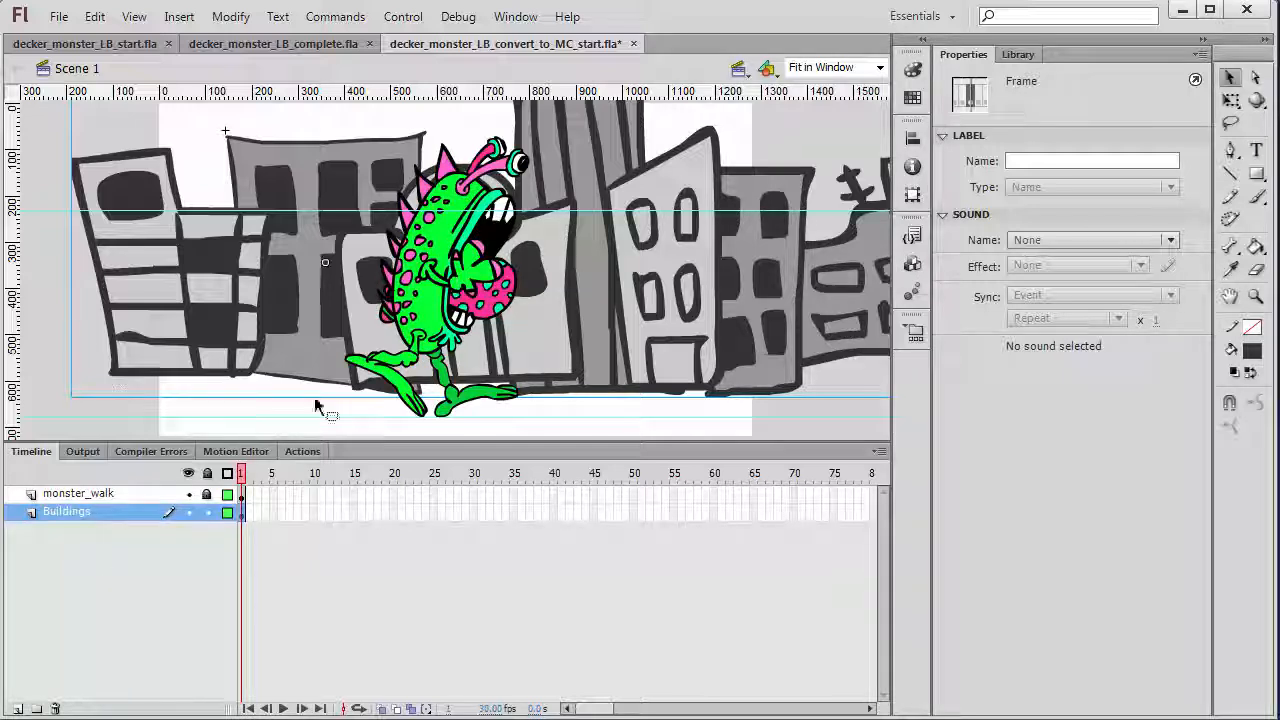
Open mc_buildings_background for editing in place and stretch the buildings tween span to end at frame 160.
double_click(850, 278)
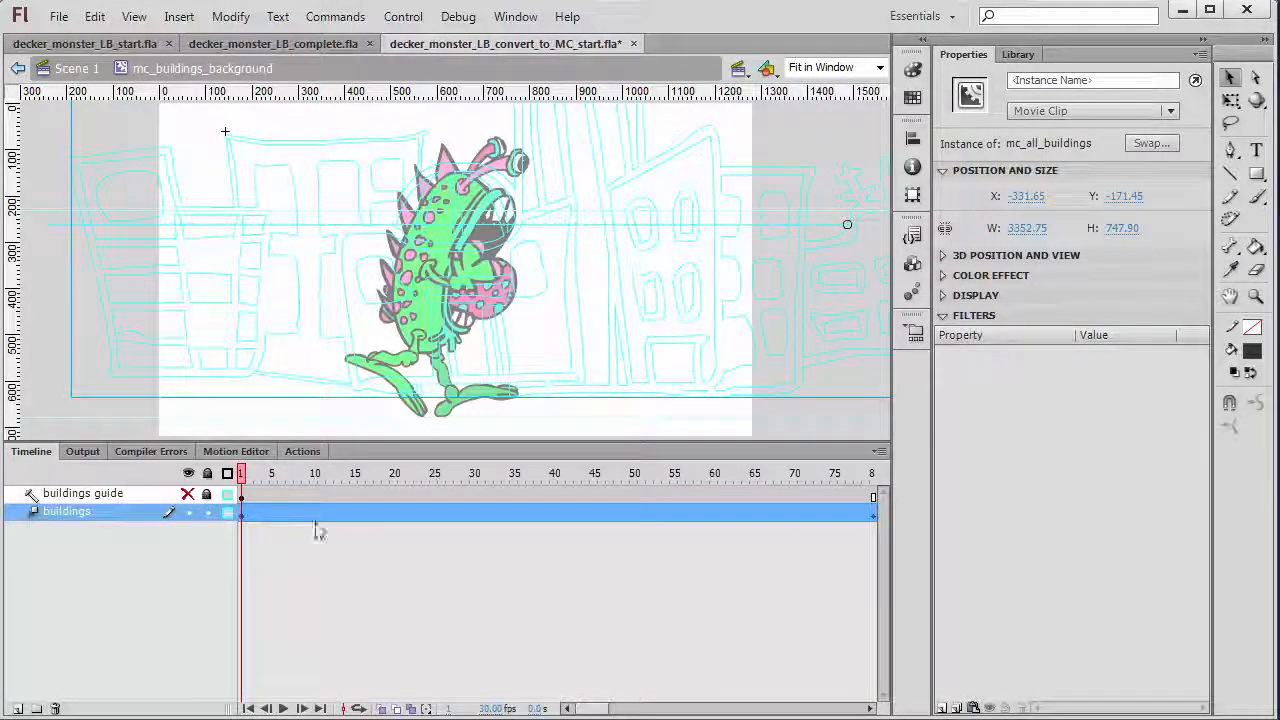
drag(243, 481, 811, 527)
click(811, 527)
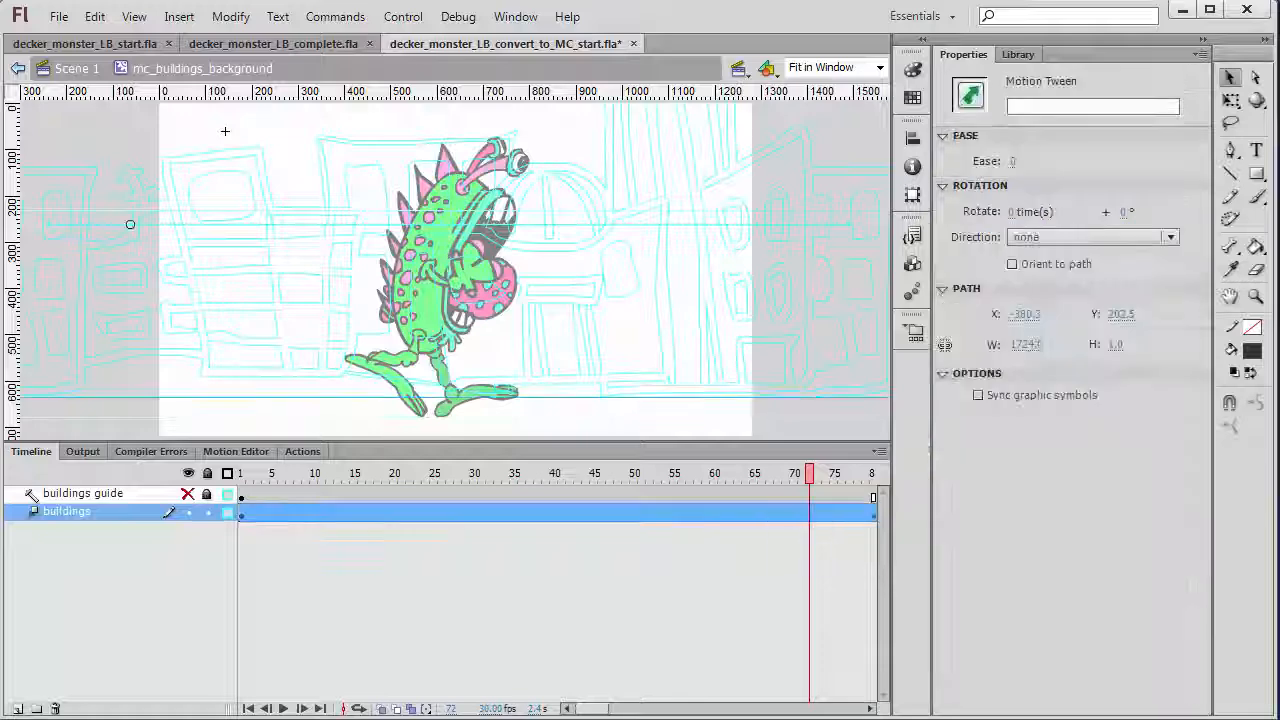
drag(594, 708, 614, 708)
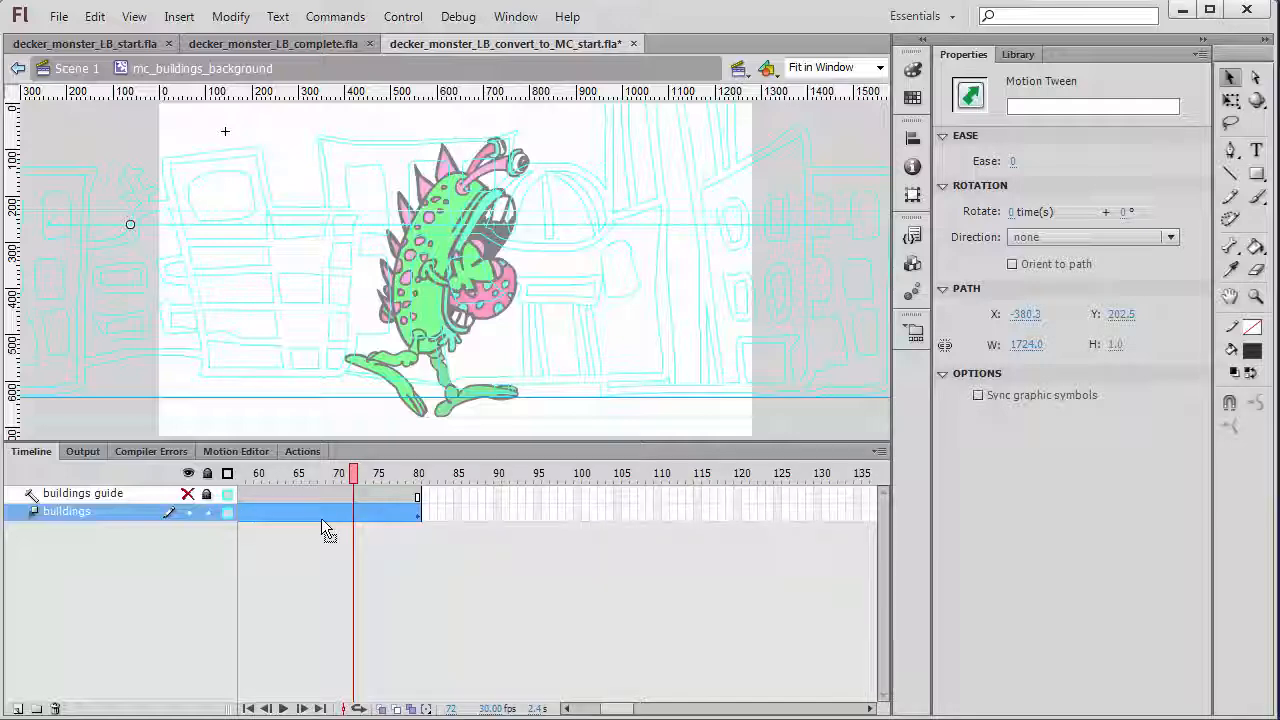
click(463, 512)
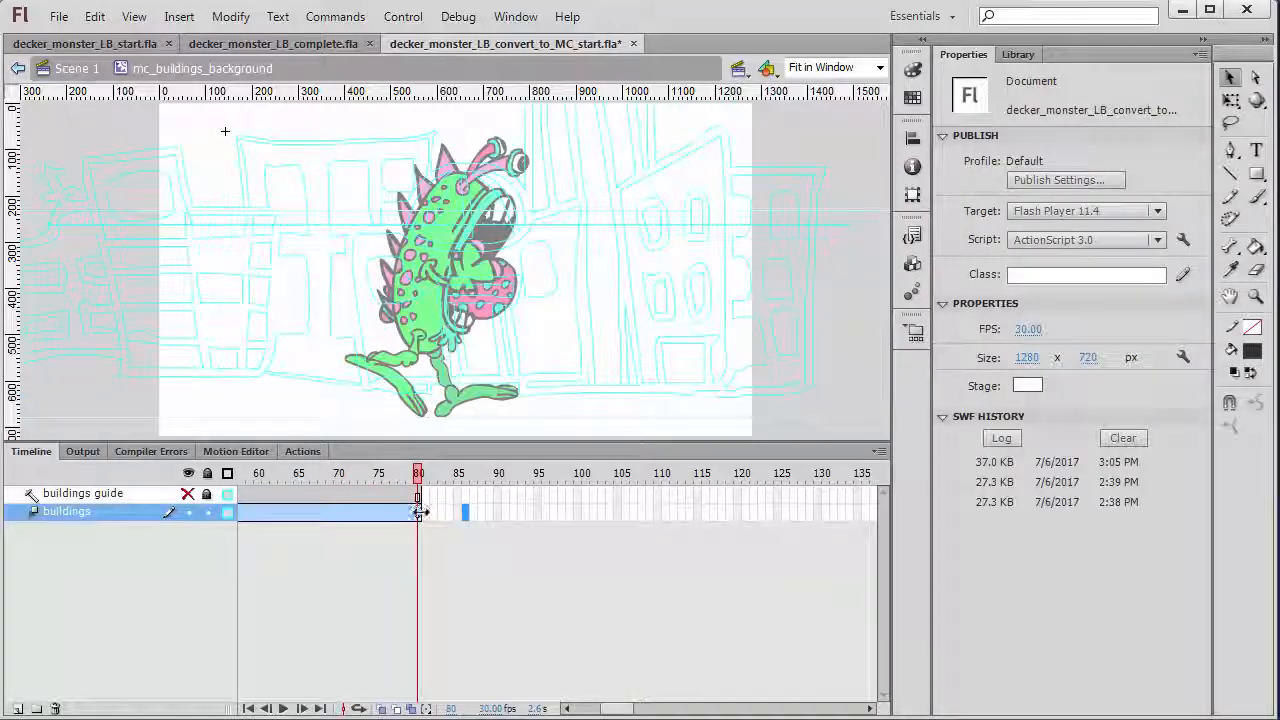
drag(420, 512, 908, 502)
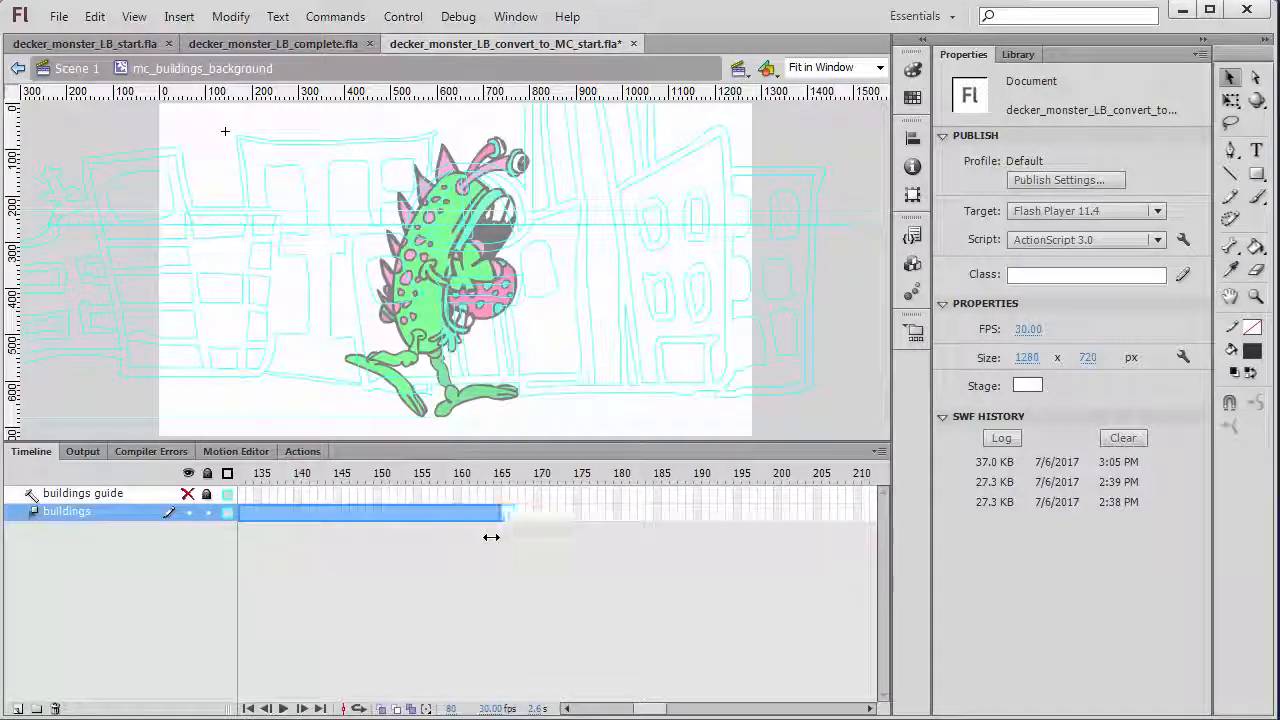
drag(457, 537, 457, 537)
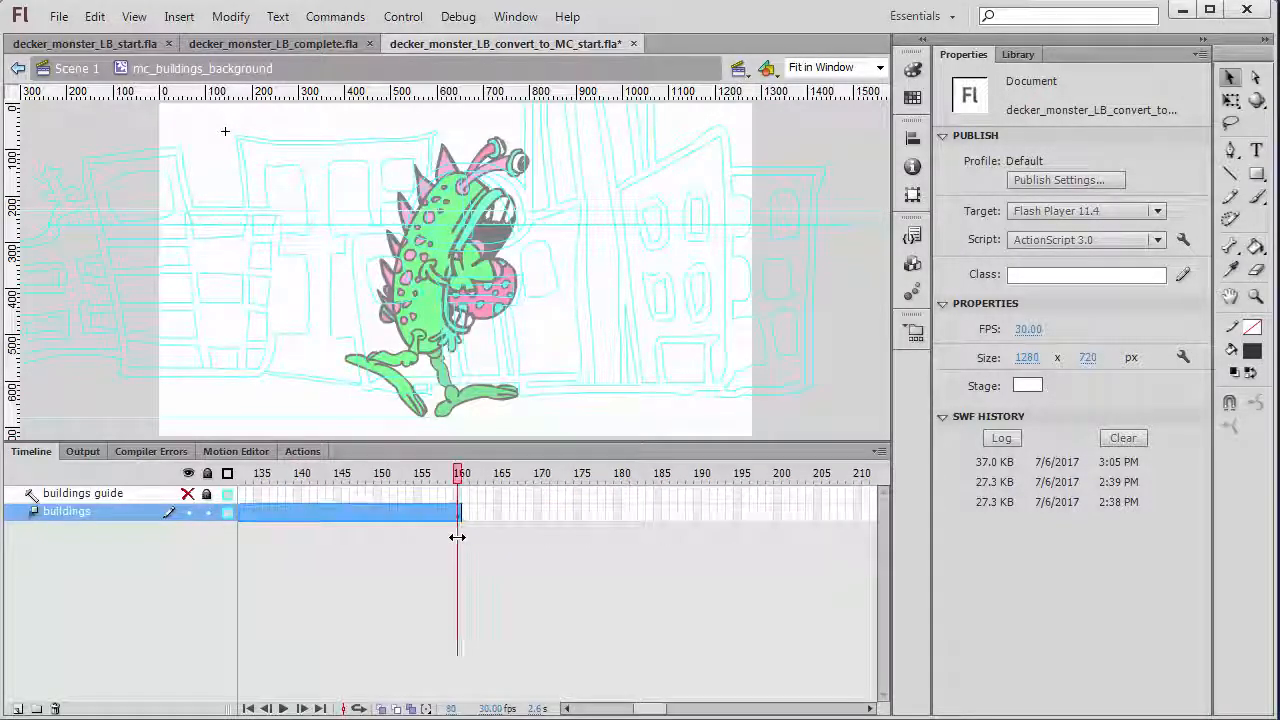
click(849, 314)
Test the movie to check the buildings' scrolling speed behind the monster, and close the preview.
click(403, 17)
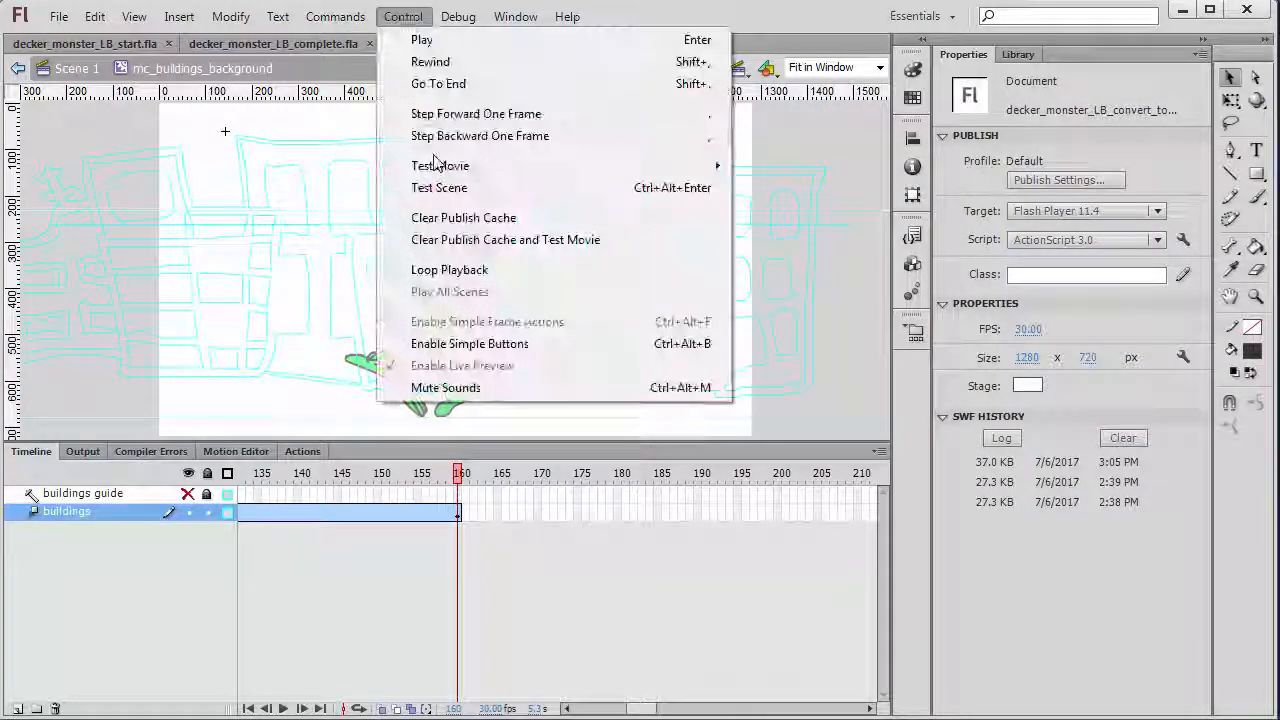
mouse_move(440, 164)
click(295, 283)
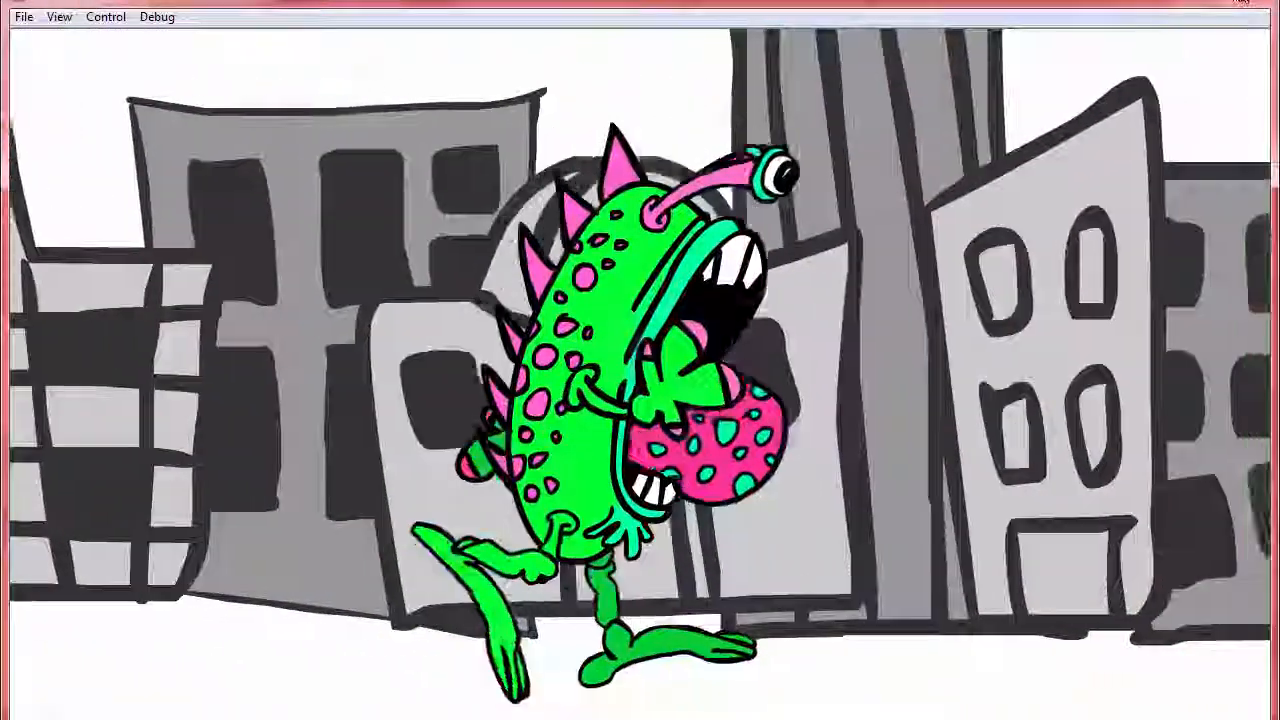
click(1240, 2)
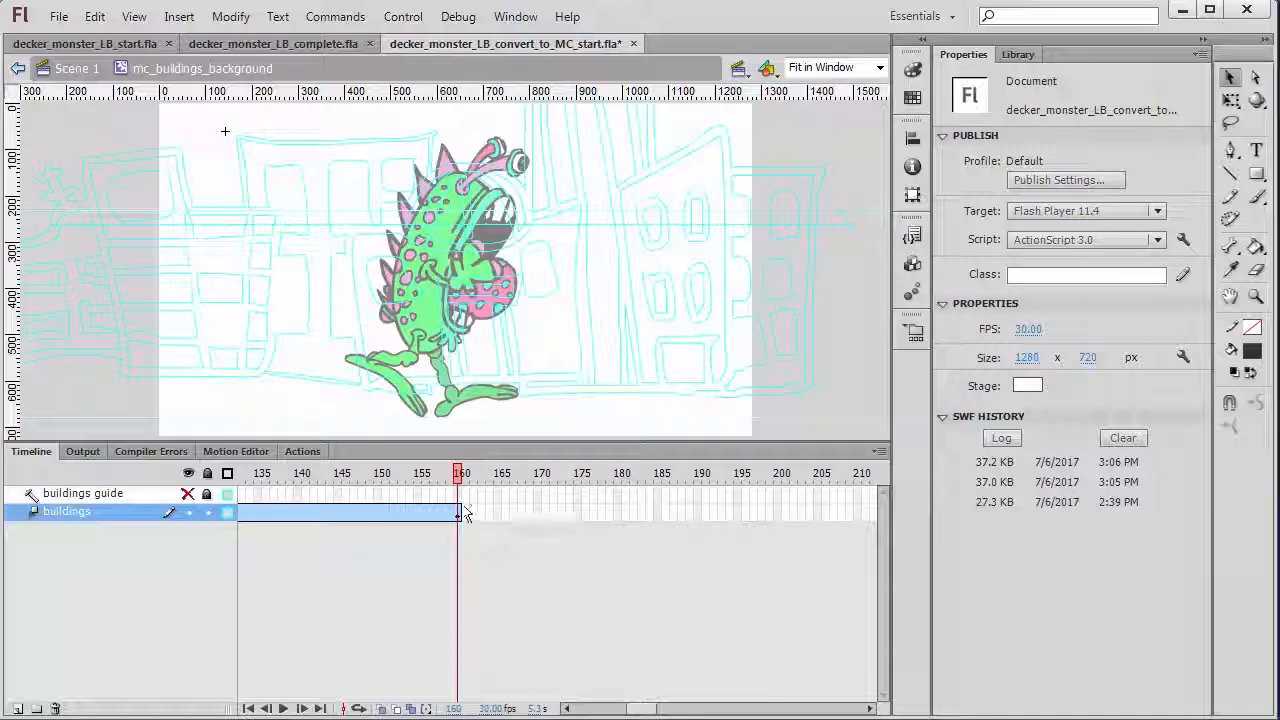
Stretch the buildings tween span further so that it ends at frame 320.
drag(460, 509, 848, 509)
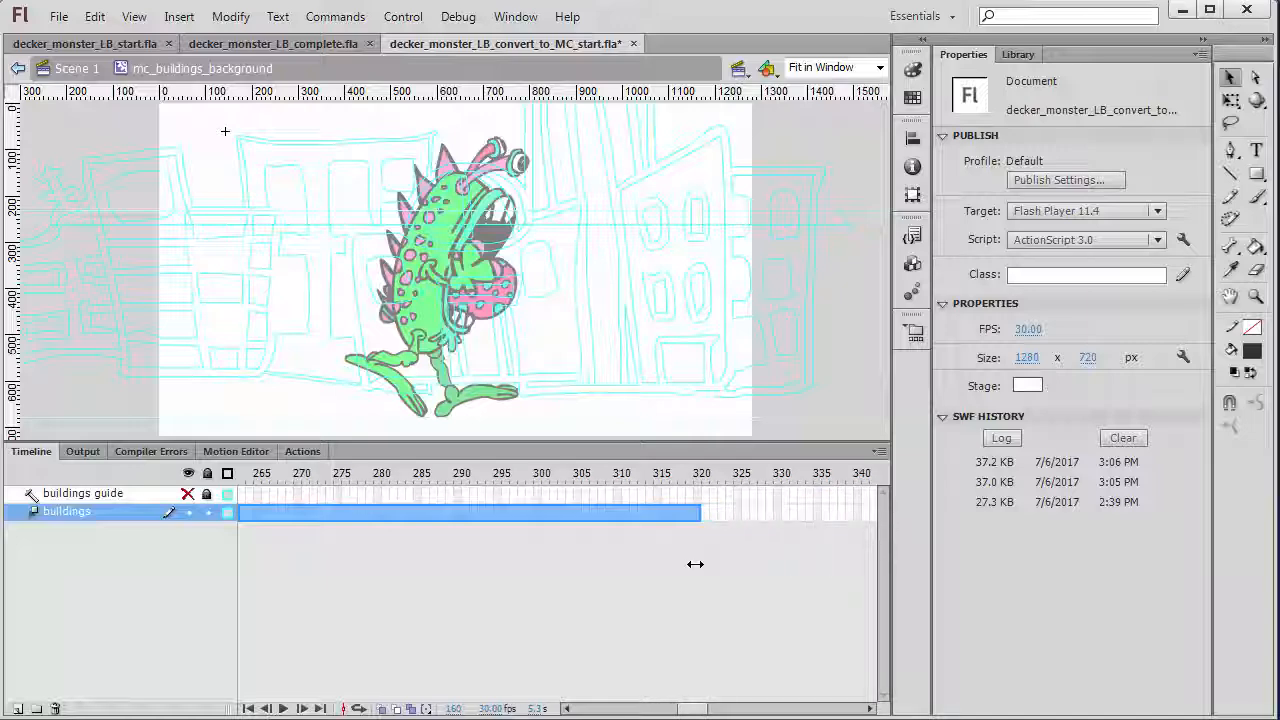
drag(695, 564, 699, 564)
click(848, 291)
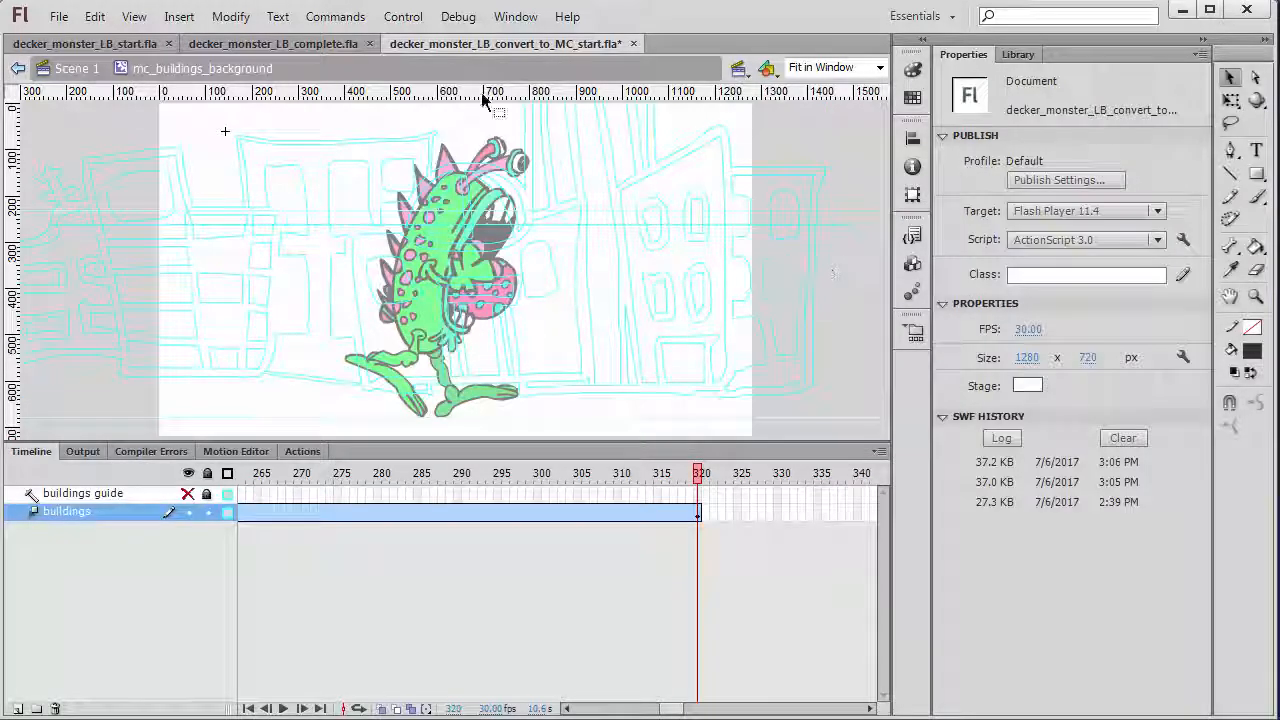
Test the movie again to check how the 320-frame buildings tween scrolls behind the monster.
click(404, 17)
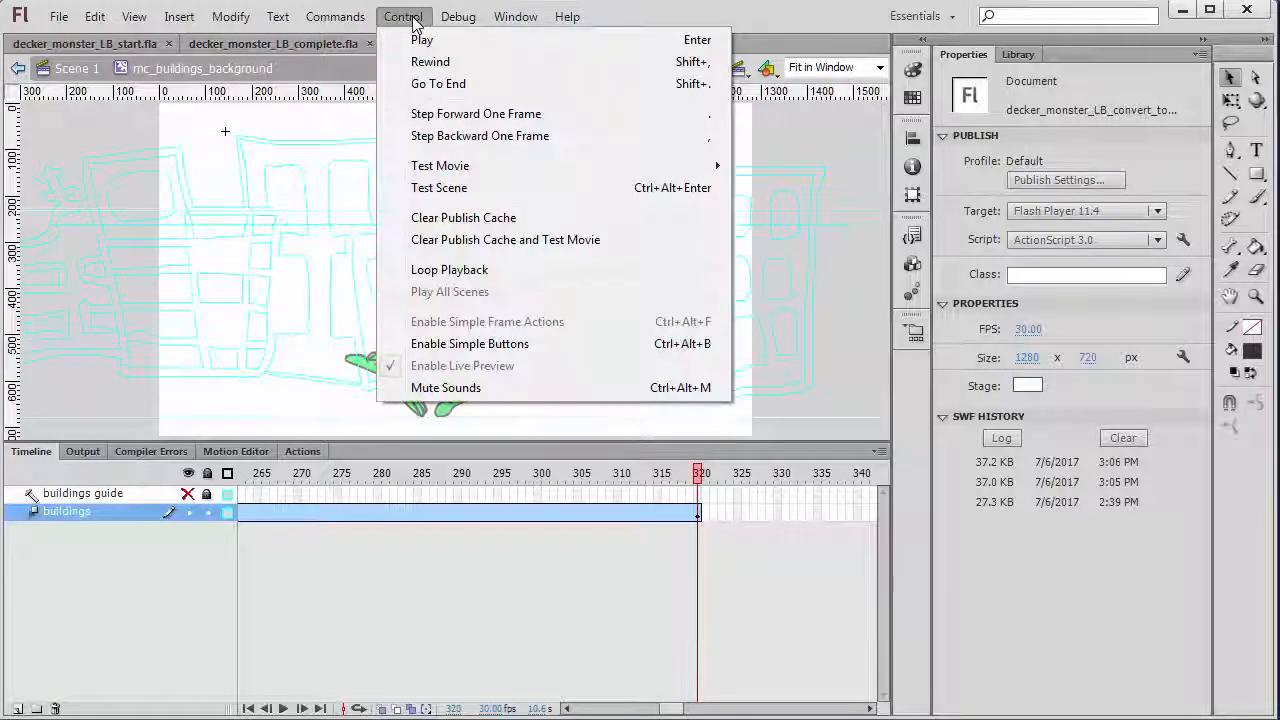
mouse_move(460, 168)
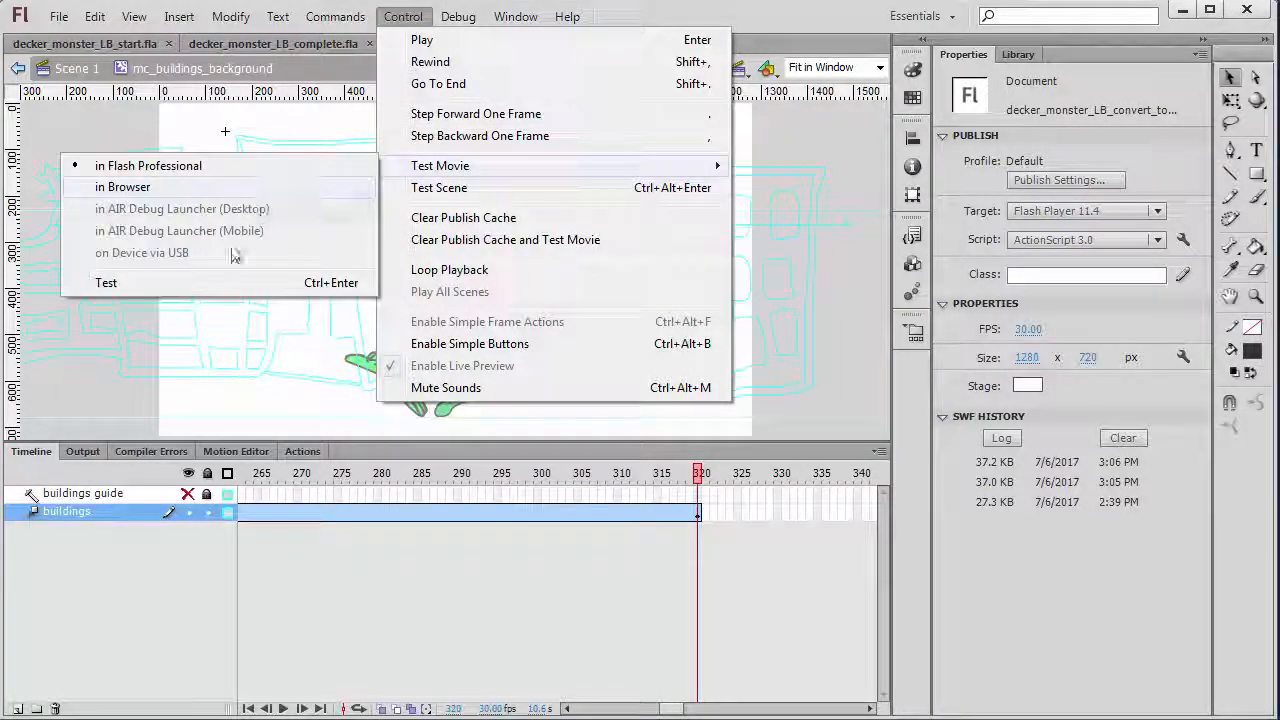
click(222, 286)
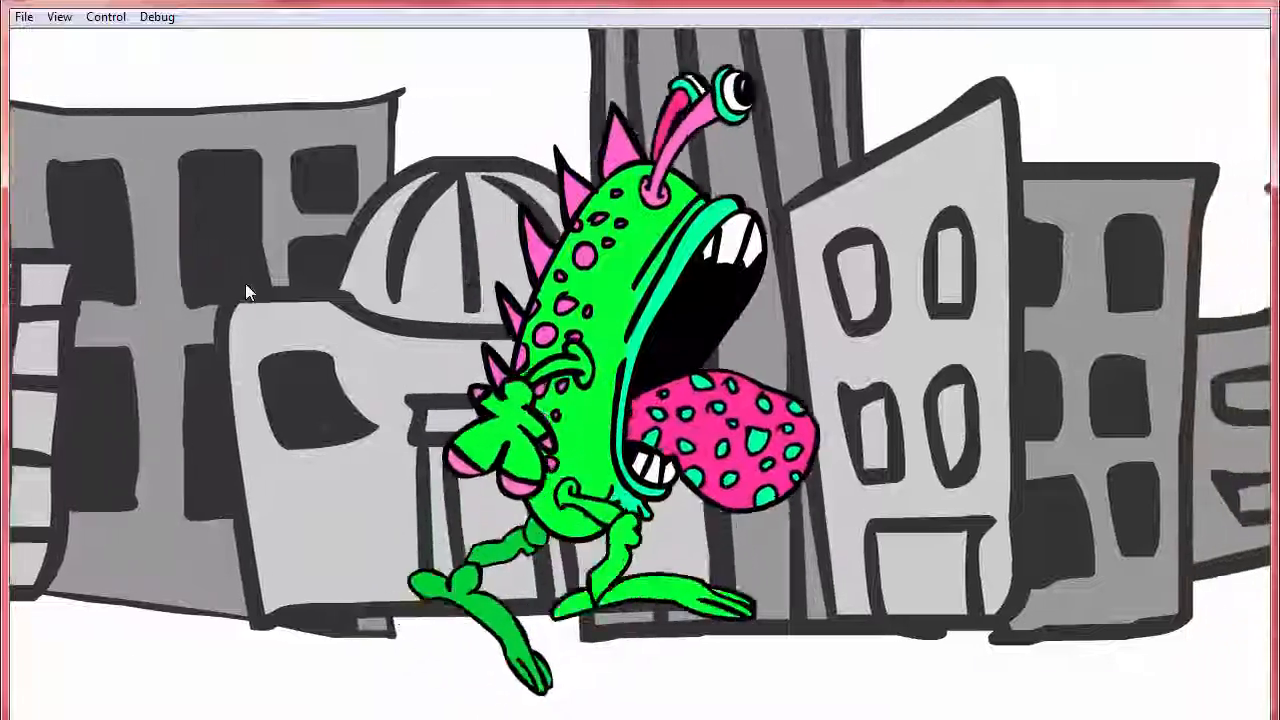